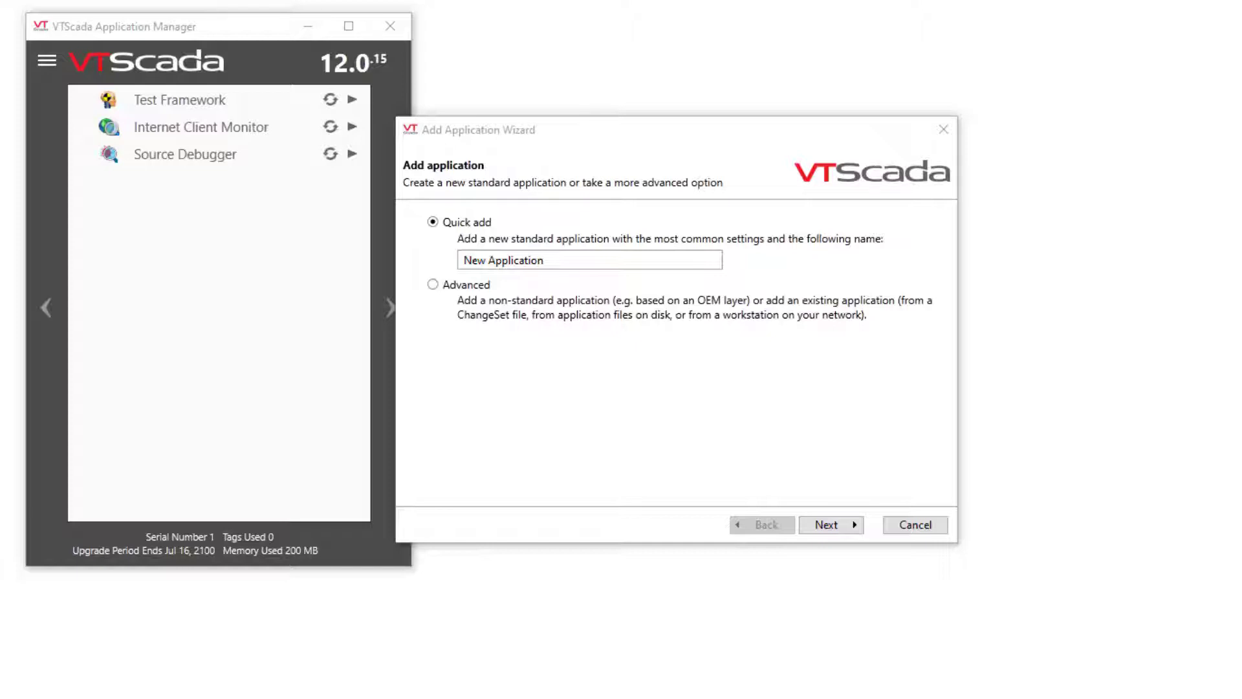
Dismiss the open wizard, then quick-add a new application named 'Quick Start'
{"action": "left_click", "coordinate": [744, 130]}
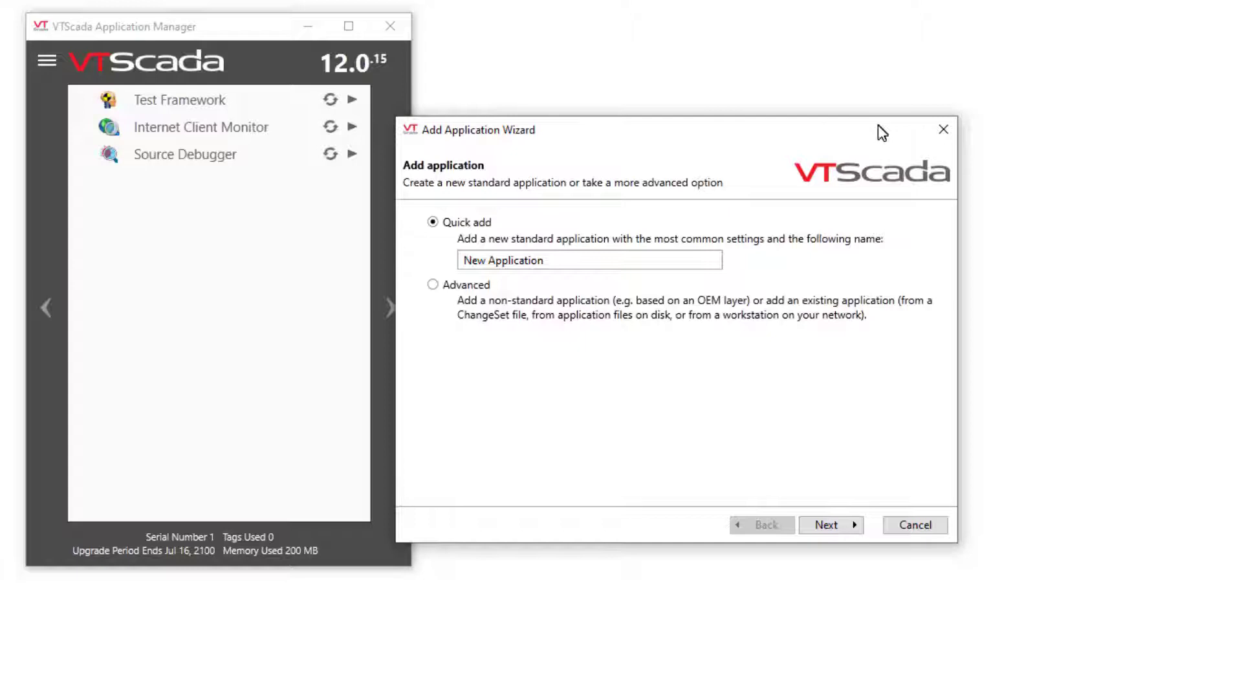
{"action": "left_click", "coordinate": [942, 132]}
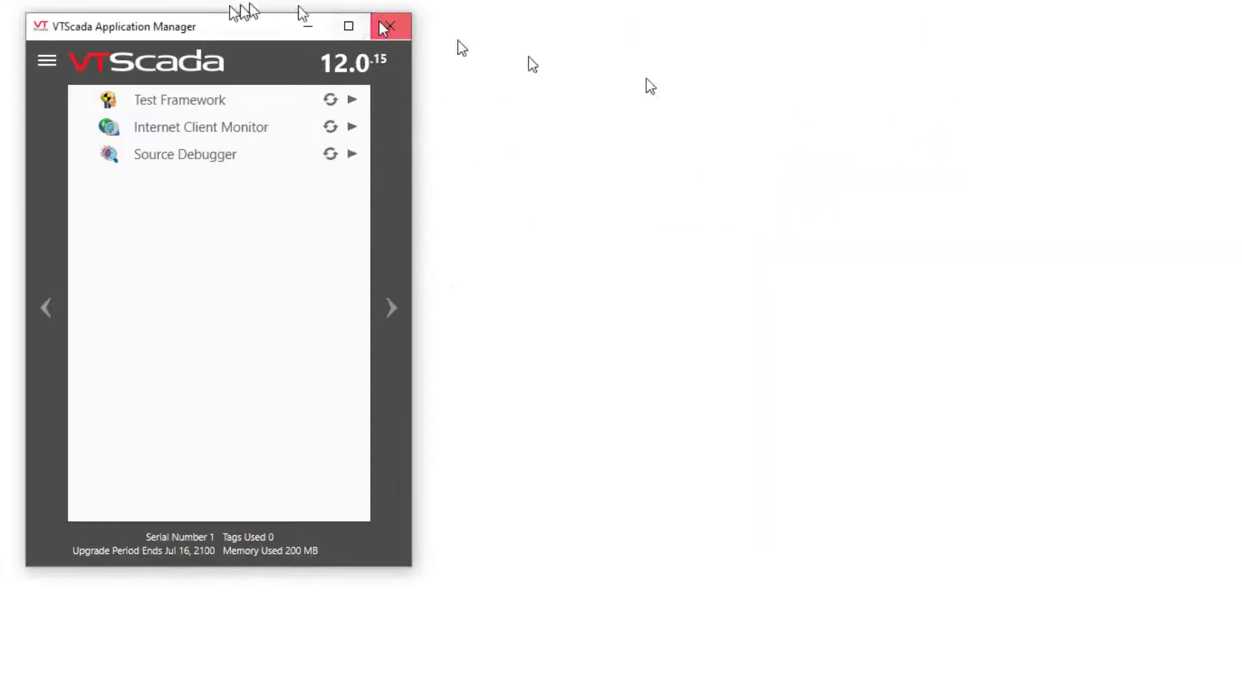
{"action": "left_click", "coordinate": [46, 62]}
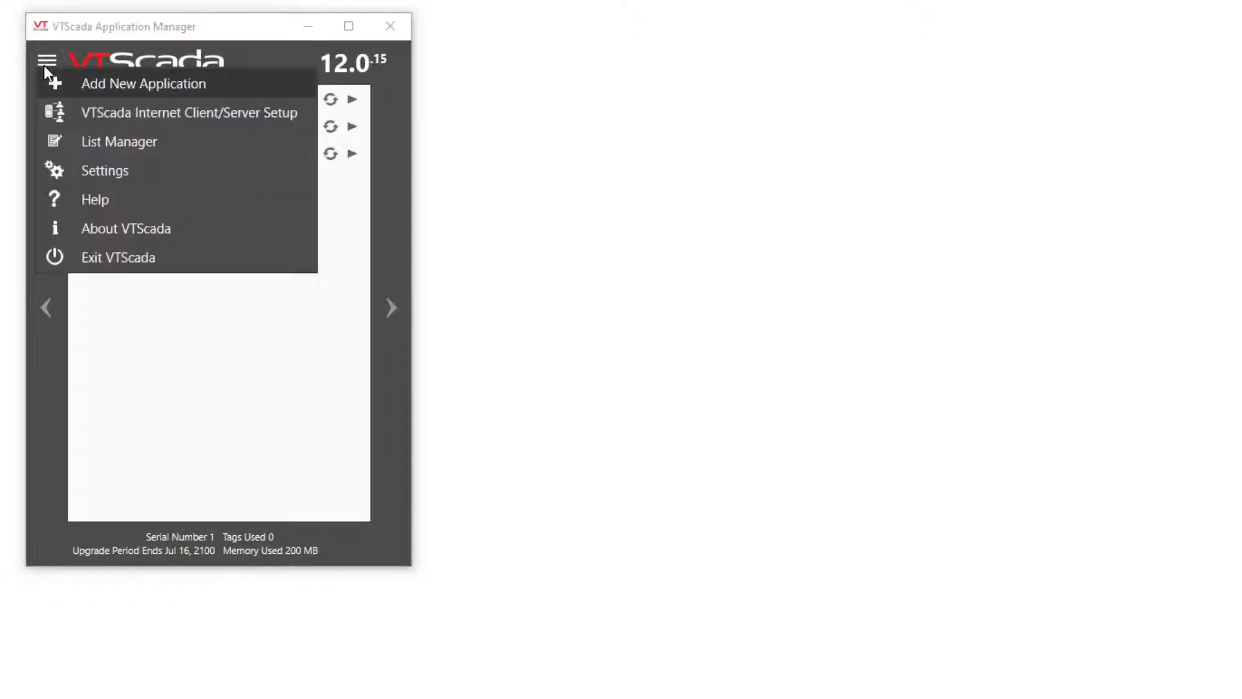
{"action": "left_click", "coordinate": [127, 83]}
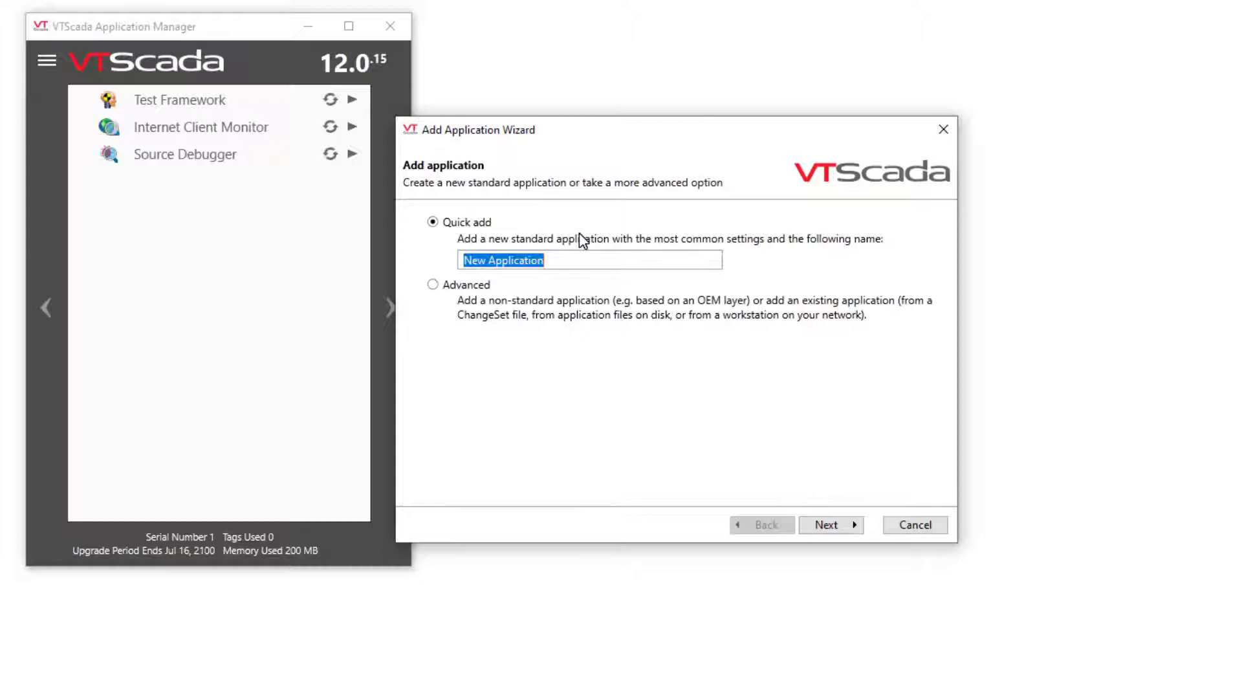
{"action": "type", "text": "Quick Start"}
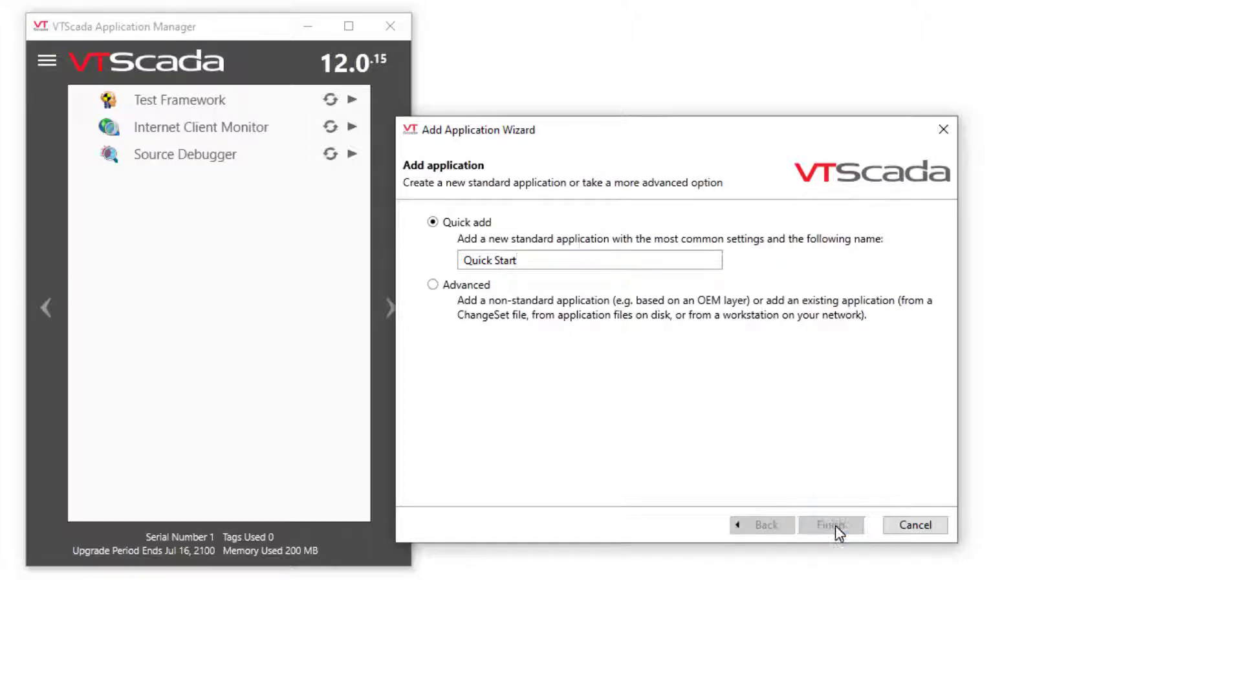
{"action": "left_click", "coordinate": [836, 525]}
{"action": "left_click", "coordinate": [840, 528]}
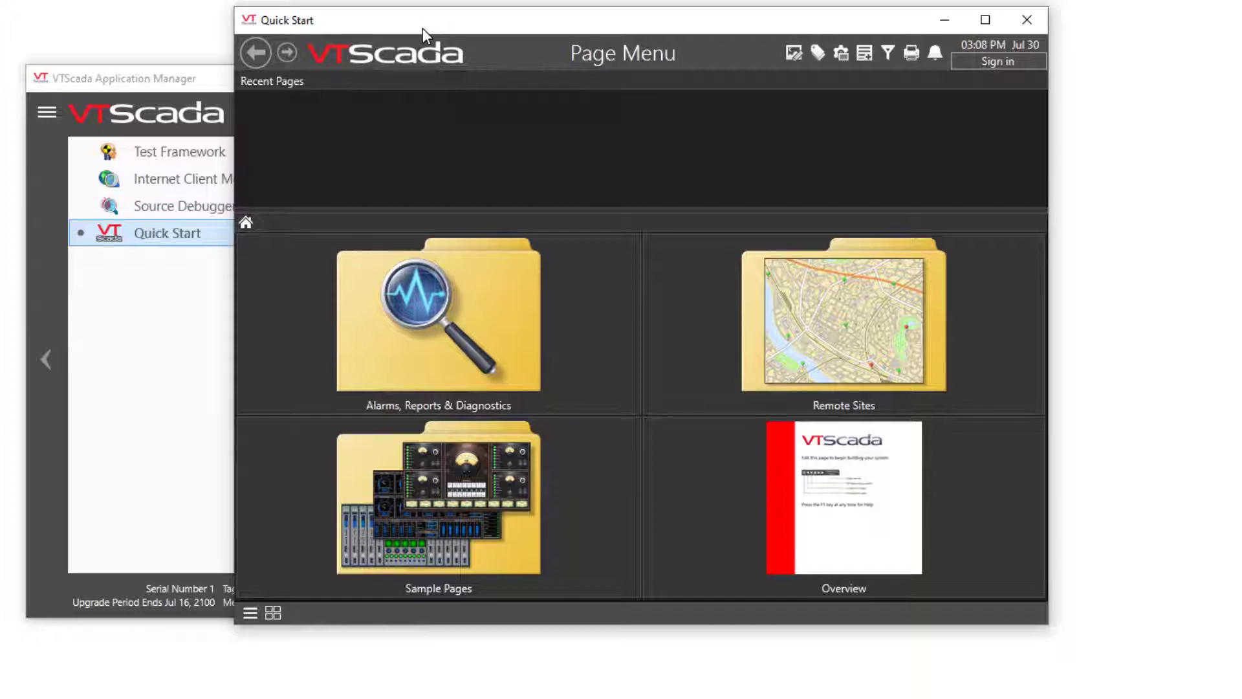
Add an application via Advanced > Get from ChangeSet using 'v12 Training Simulator.changeset'
{"action": "left_click", "coordinate": [149, 87]}
{"action": "left_click", "coordinate": [46, 111]}
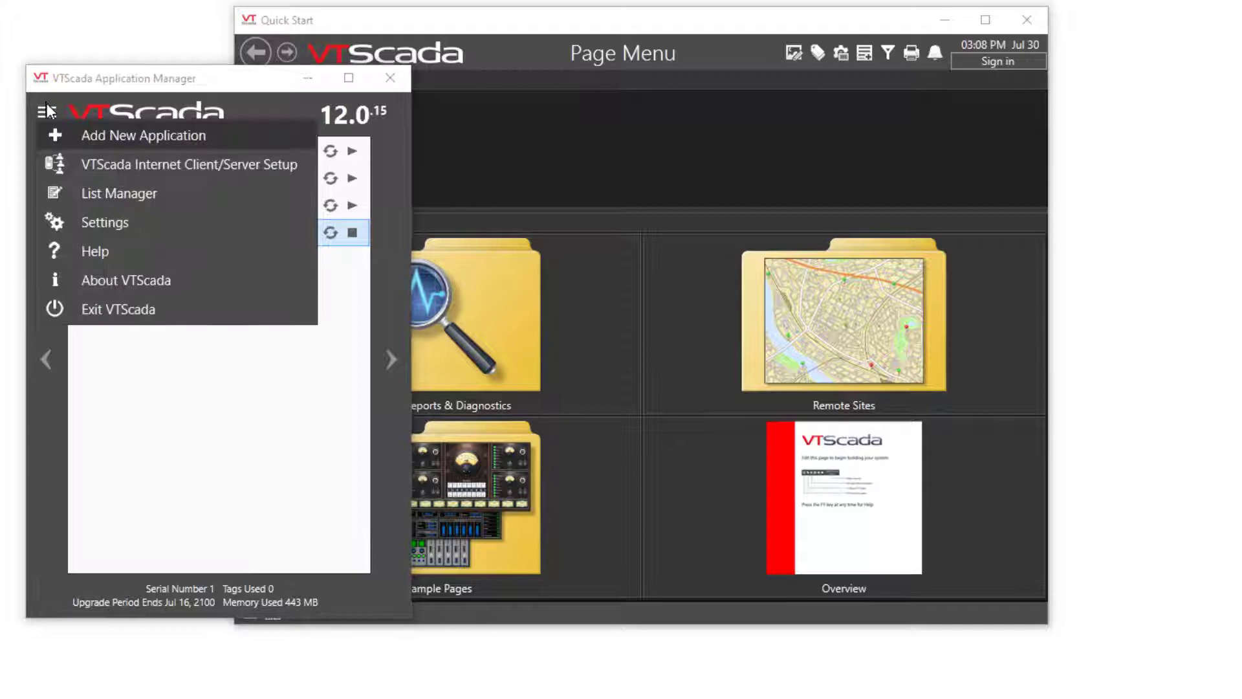
{"action": "left_click", "coordinate": [108, 134]}
{"action": "left_click", "coordinate": [467, 337]}
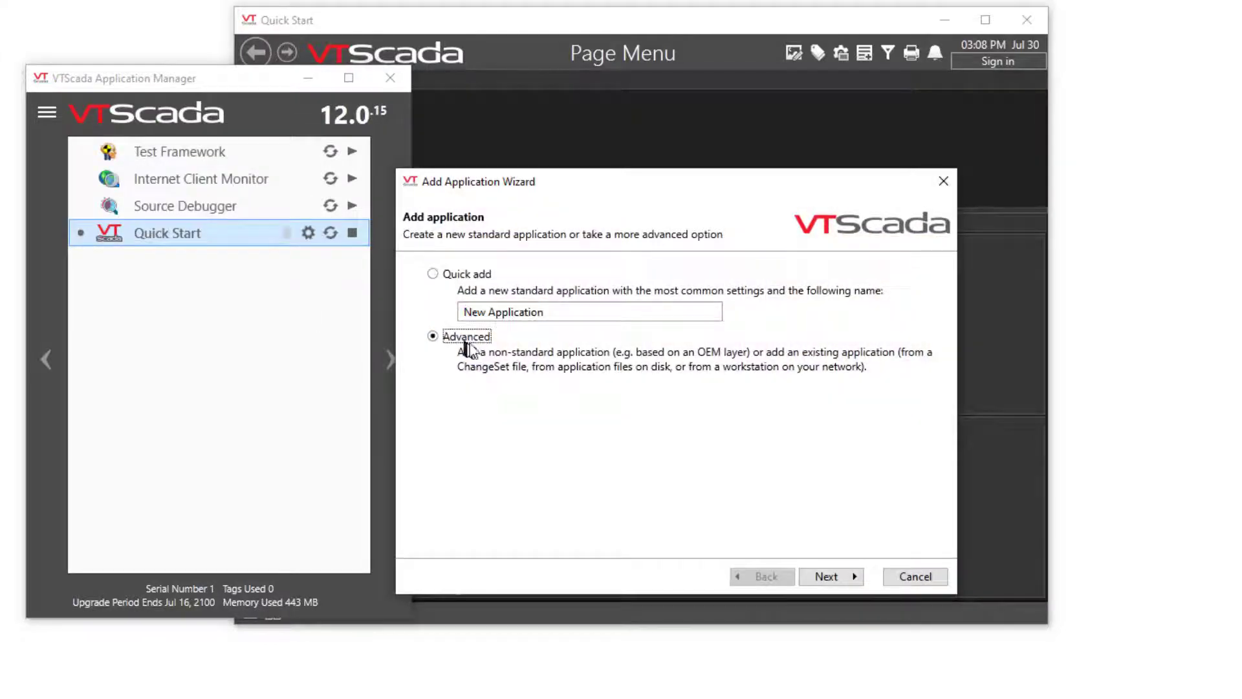
{"action": "left_click", "coordinate": [828, 575]}
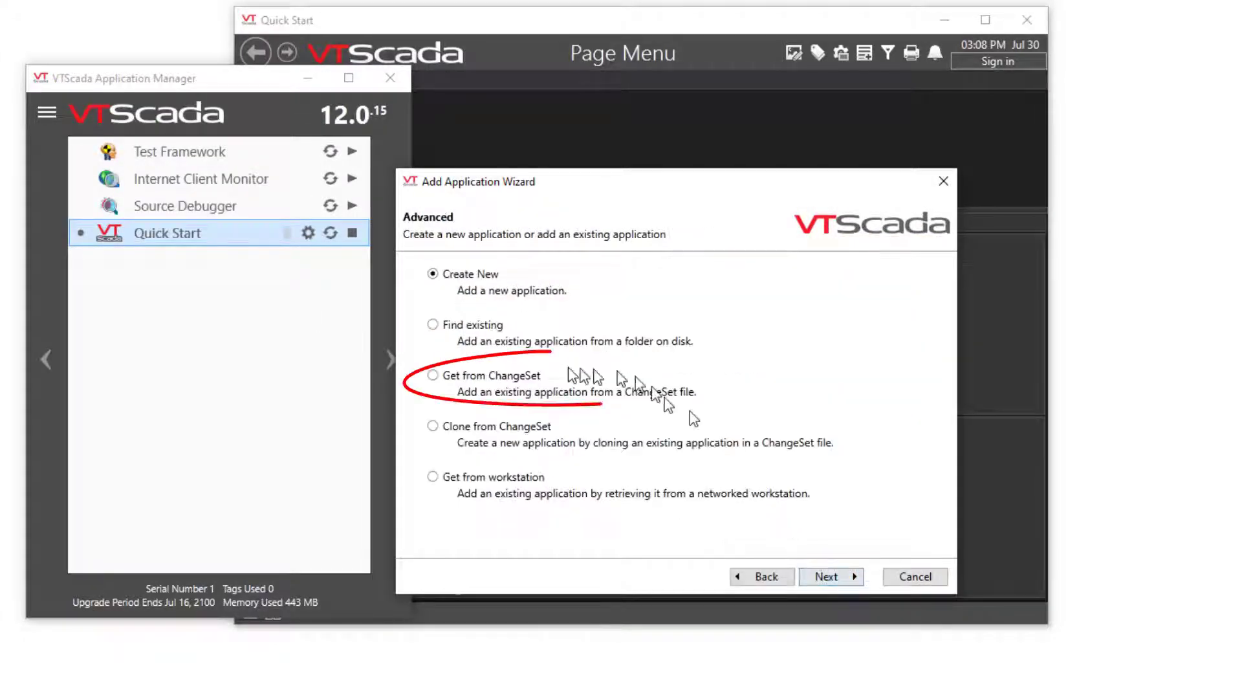
{"action": "left_click", "coordinate": [500, 376]}
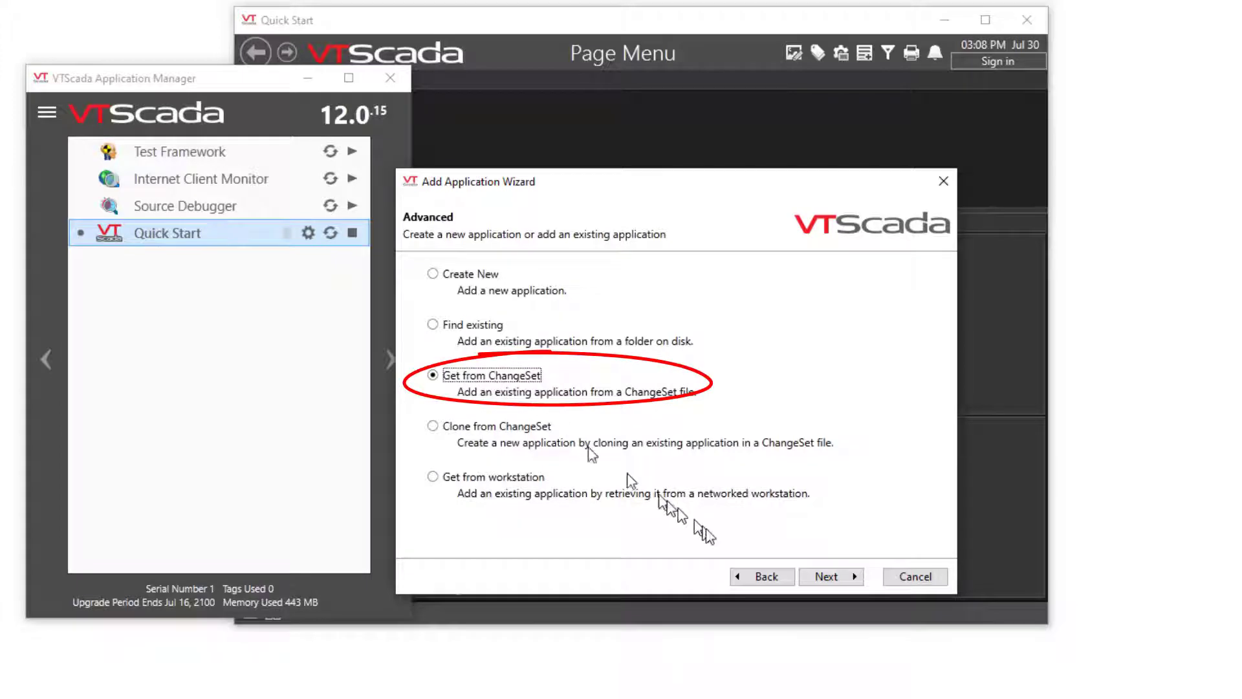
{"action": "left_click", "coordinate": [819, 576]}
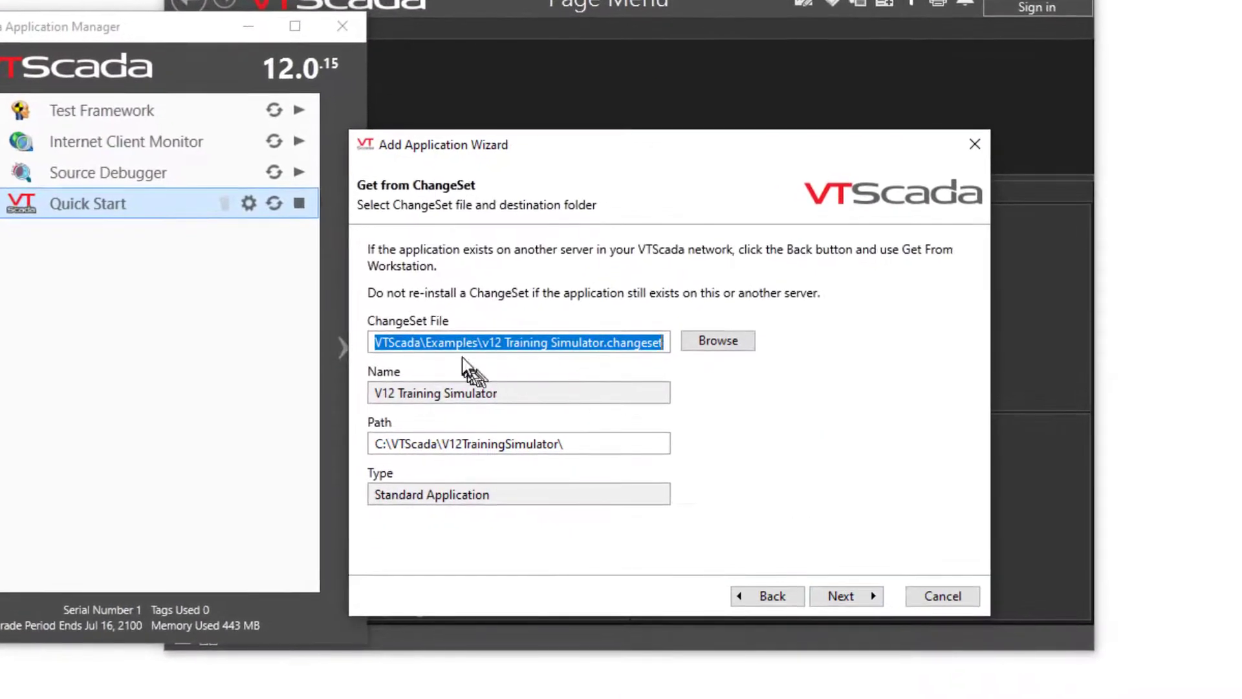
{"action": "left_click", "coordinate": [456, 345]}
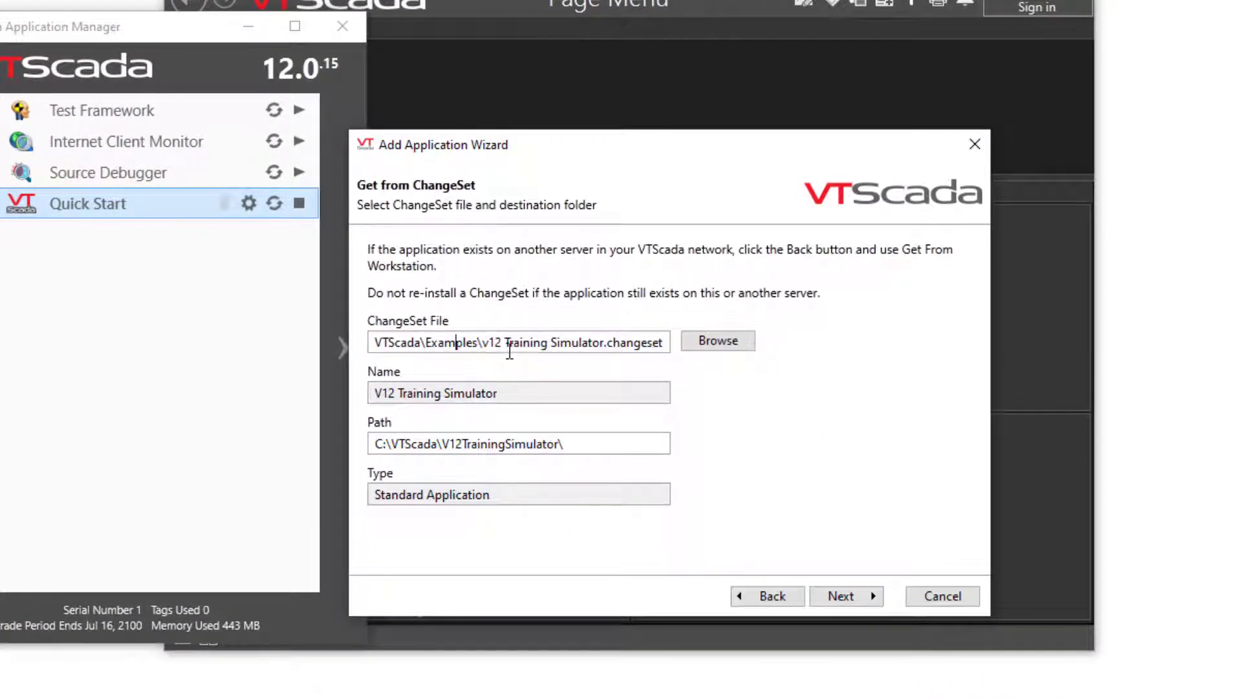
{"action": "left_click", "coordinate": [714, 343]}
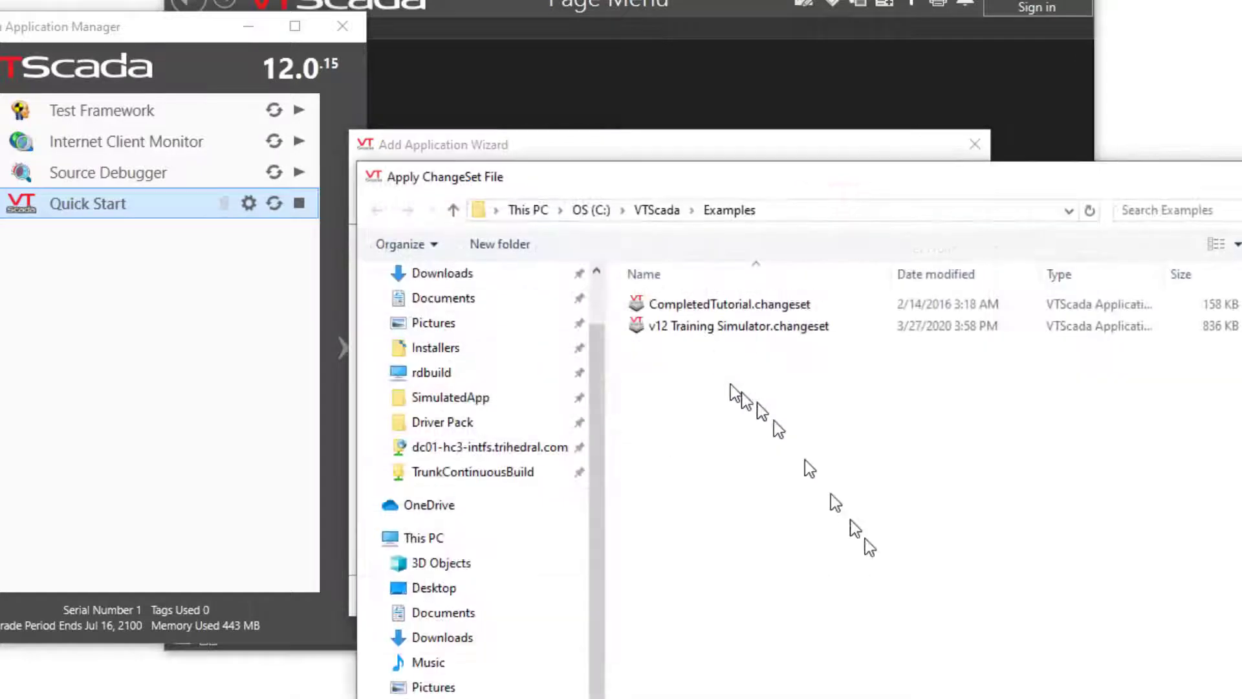
{"action": "left_click", "coordinate": [1009, 647]}
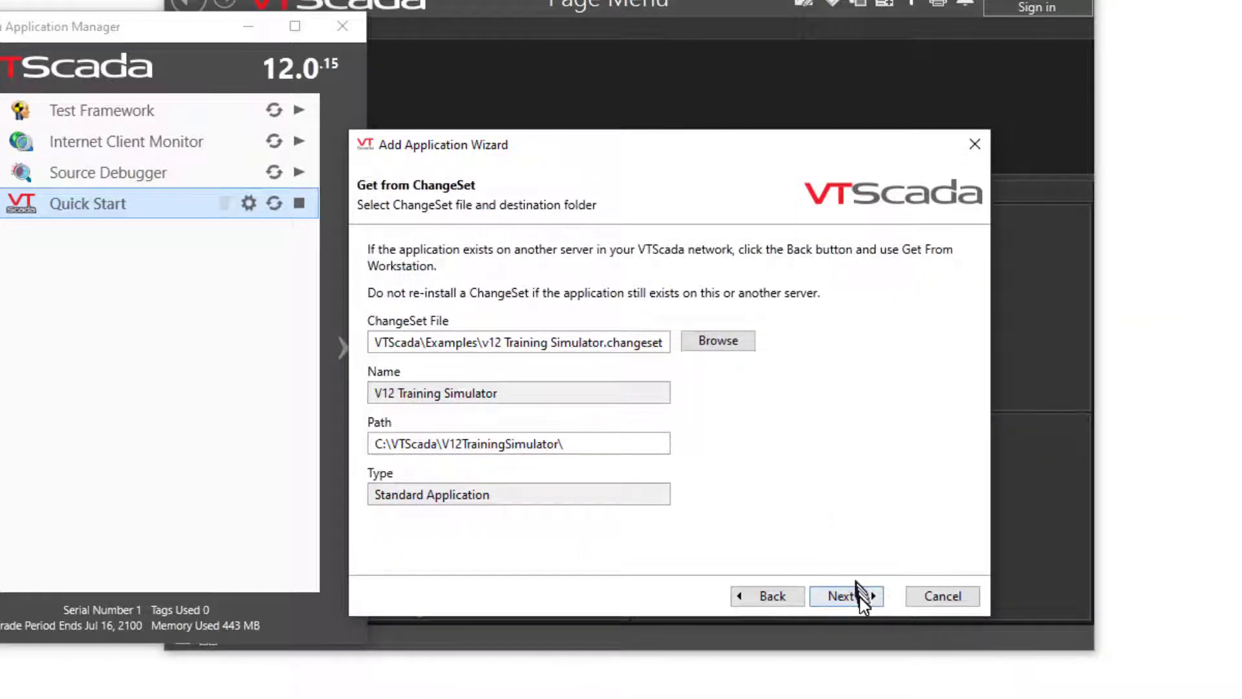
{"action": "left_click", "coordinate": [860, 596]}
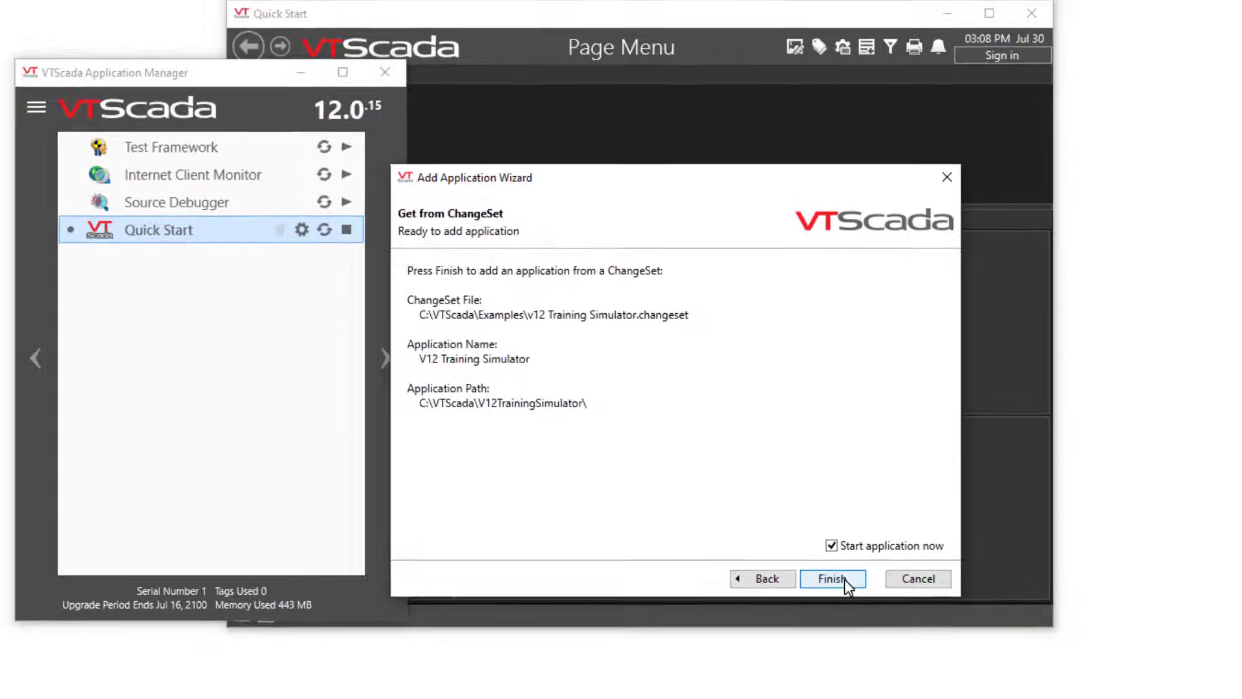
{"action": "left_click", "coordinate": [859, 596]}
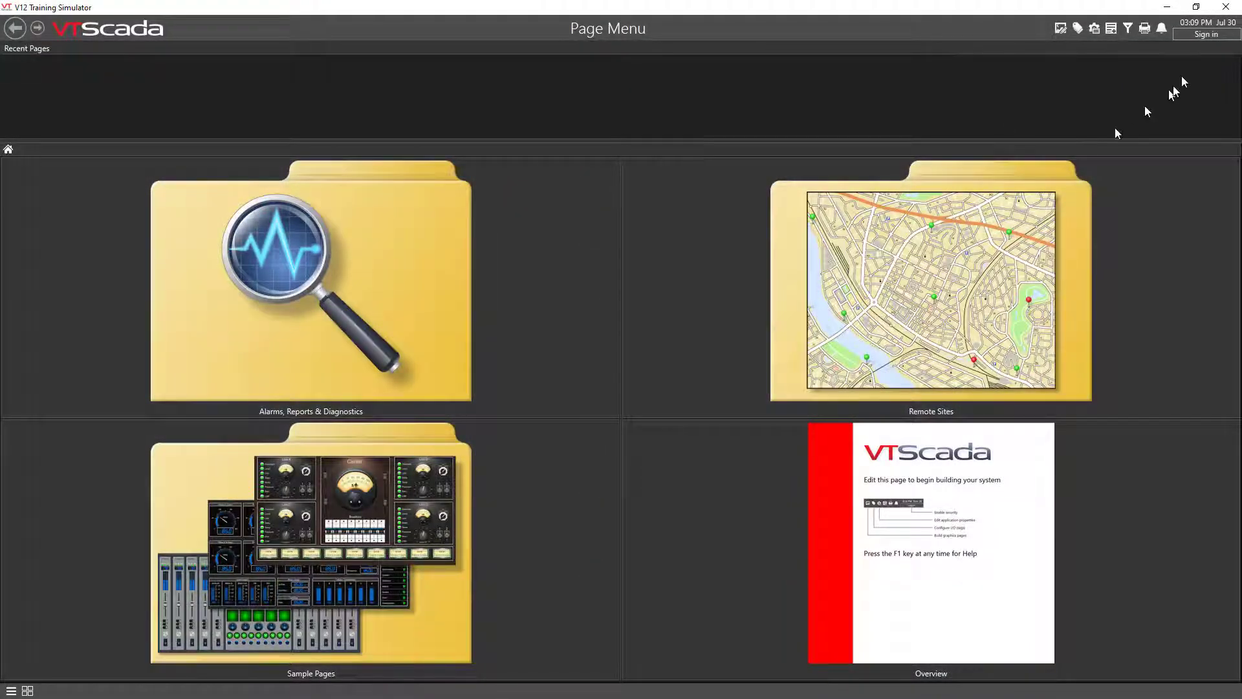
Minimize the V12 Training Simulator, move Quick Start into view, and bring up its help with F1
{"action": "left_click", "coordinate": [1195, 8]}
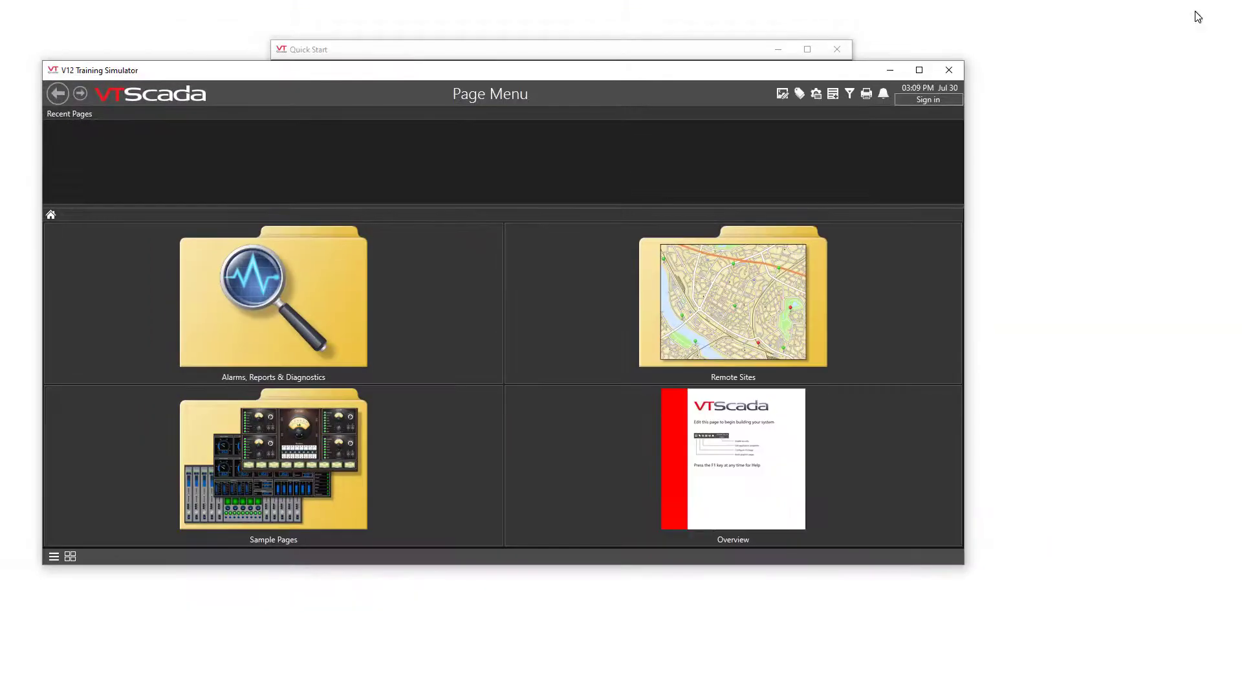
{"action": "left_click", "coordinate": [891, 70]}
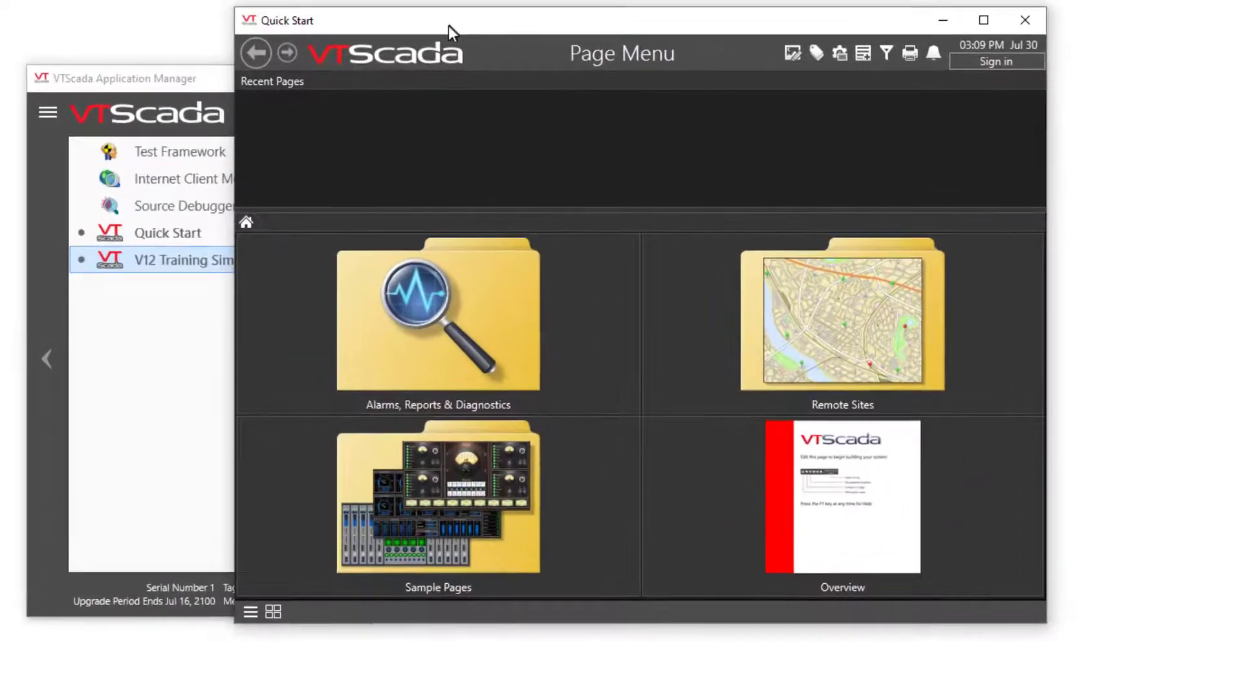
{"action": "left_click_drag", "start_coordinate": [432, 43], "coordinate": [335, 52]}
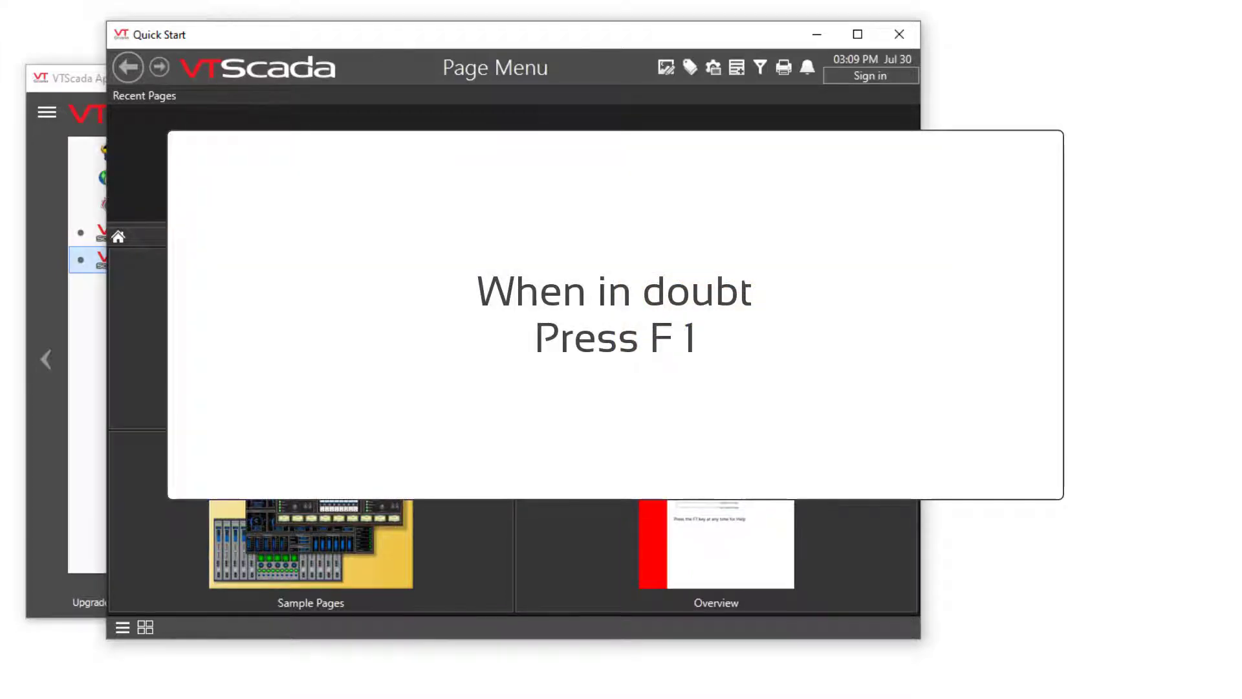
{"action": "key", "text": "F1"}
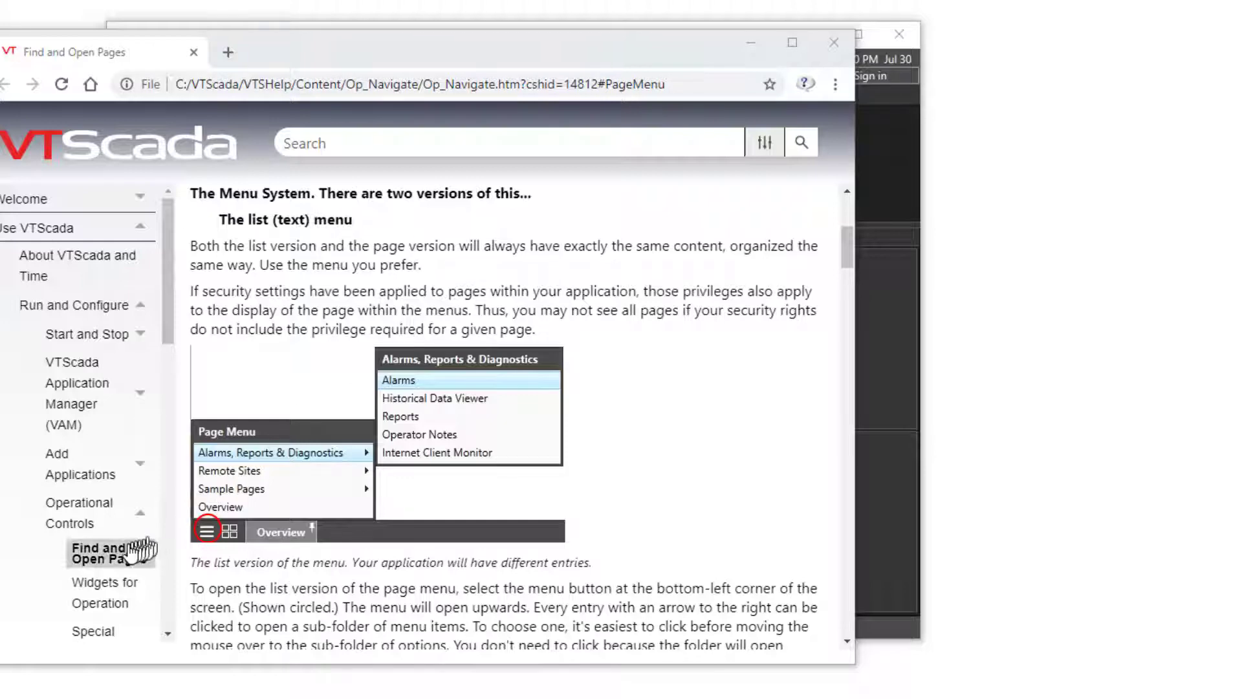
Read through the Find and Open Pages list-menu steps, then close the help browser
{"action": "scroll", "coordinate": [124, 550], "scroll_direction": "down", "scroll_amount": 3}
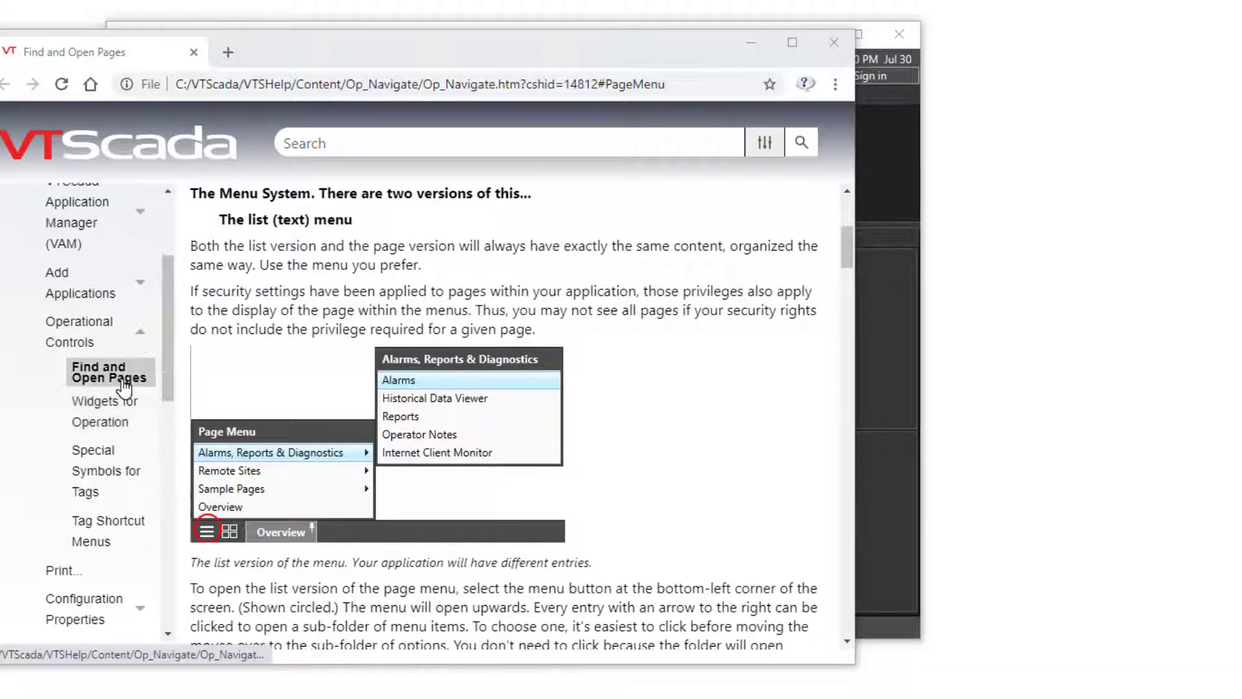
{"action": "scroll", "coordinate": [718, 330], "scroll_direction": "down", "scroll_amount": 3}
{"action": "scroll", "coordinate": [711, 349], "scroll_direction": "down", "scroll_amount": 5}
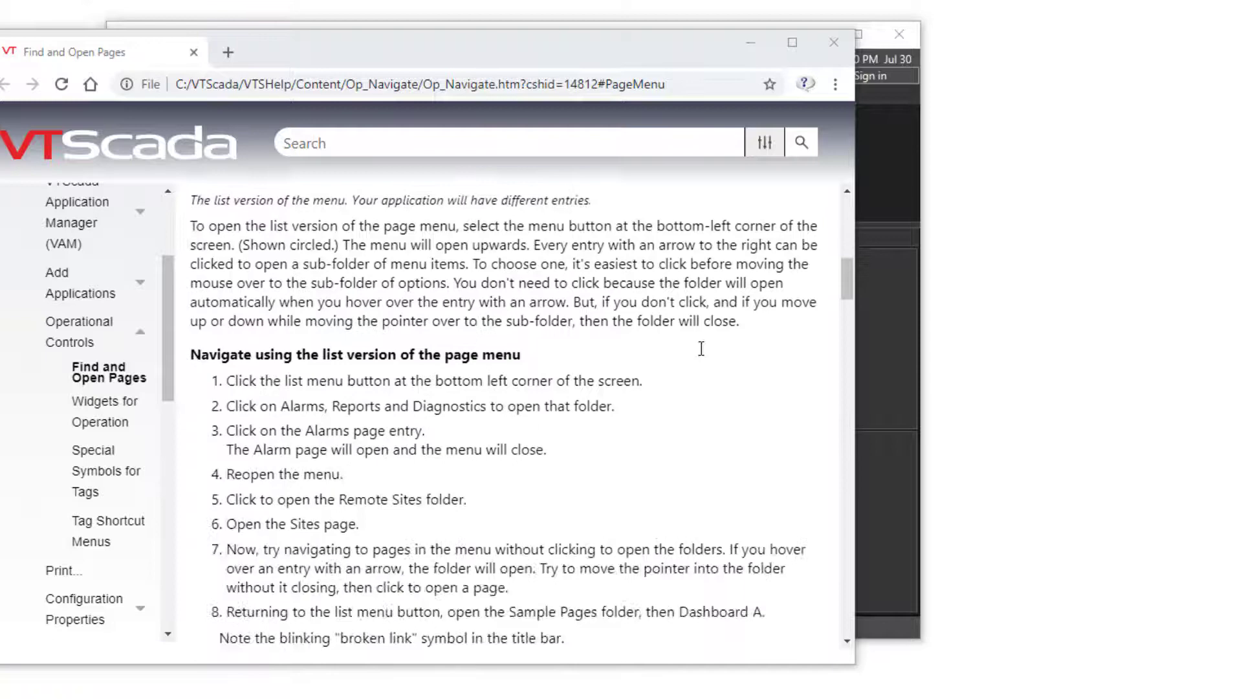
{"action": "left_click", "coordinate": [830, 42]}
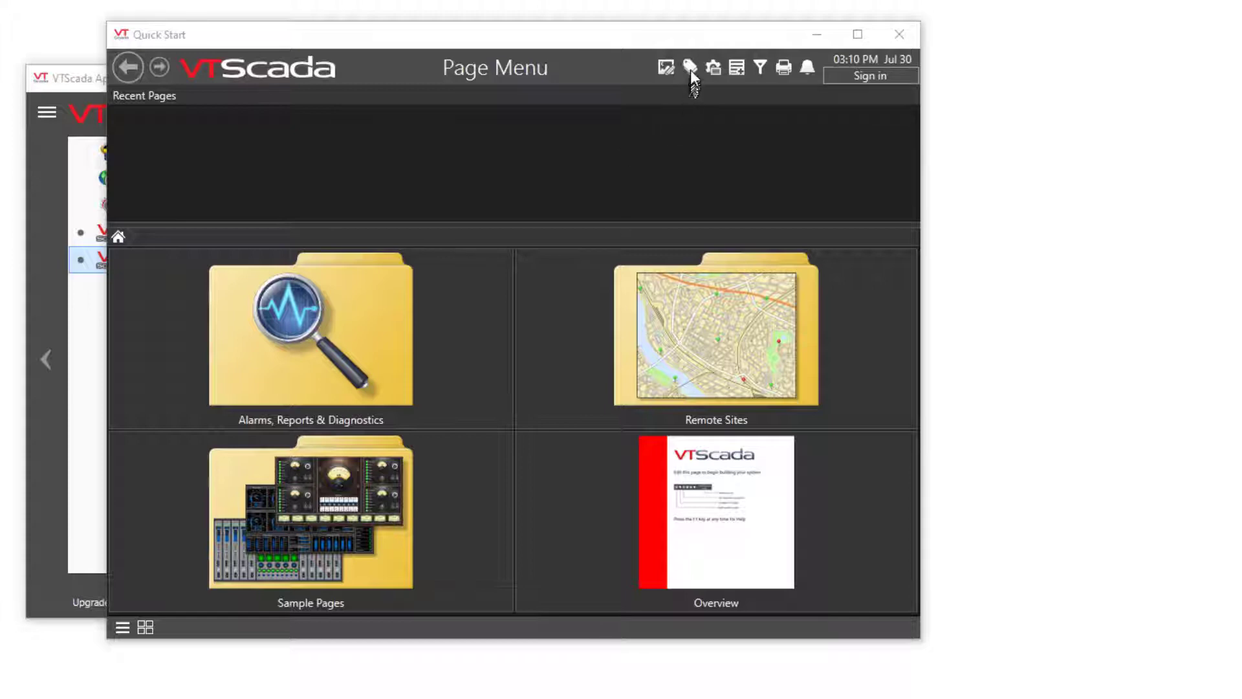
Bring the Quick Start Page Menu window into focus
{"action": "left_click", "coordinate": [684, 41]}
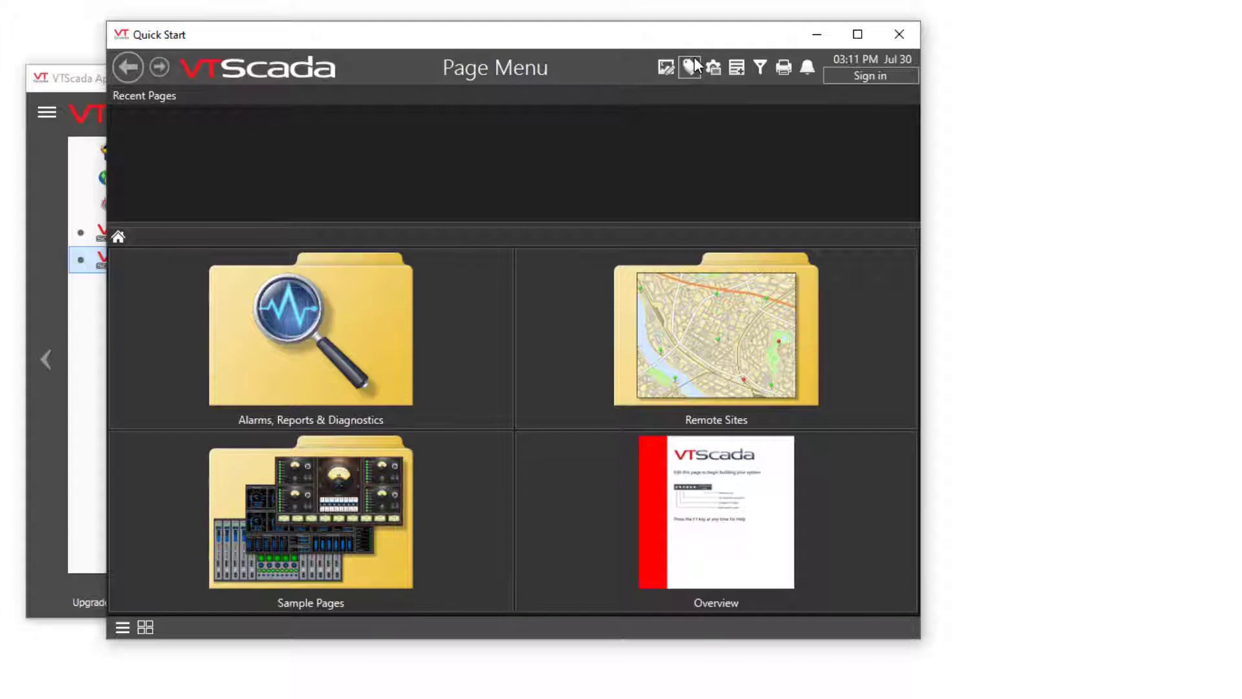
Reopen the help with F1, scroll its contents through the driver tag topics, and close it
{"action": "key", "text": "F1"}
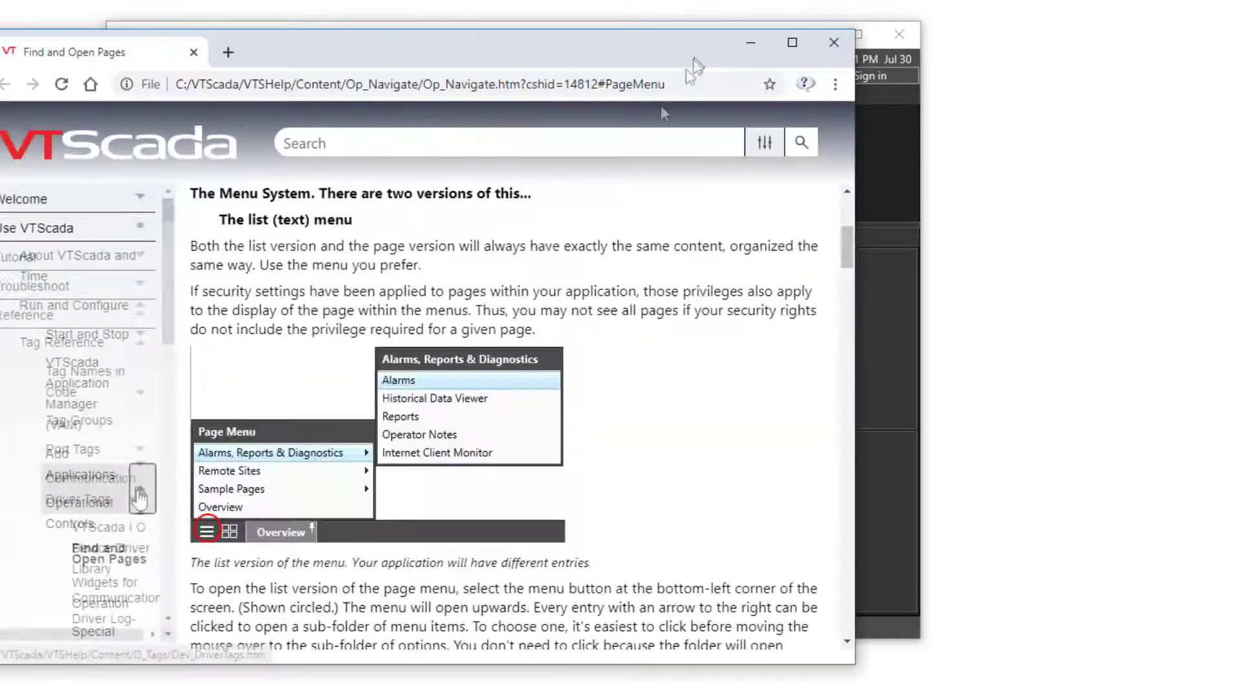
{"action": "scroll", "coordinate": [139, 500], "scroll_direction": "down", "scroll_amount": 15}
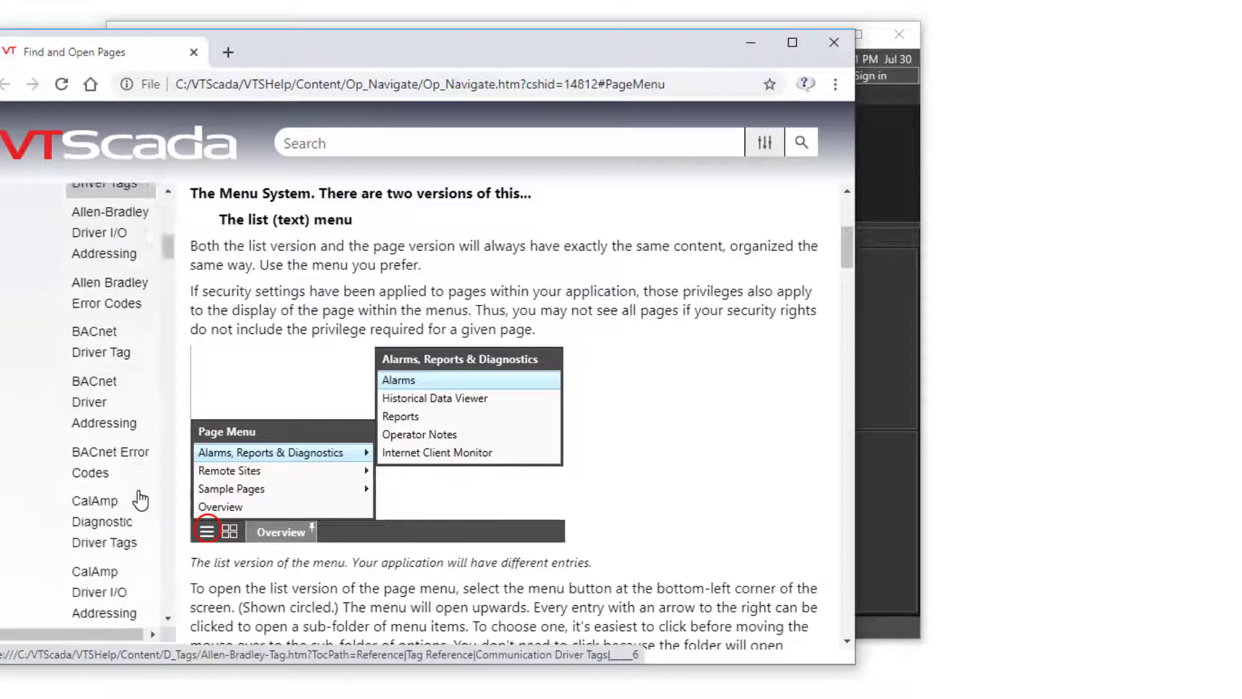
{"action": "scroll", "coordinate": [140, 499], "scroll_direction": "down", "scroll_amount": 3}
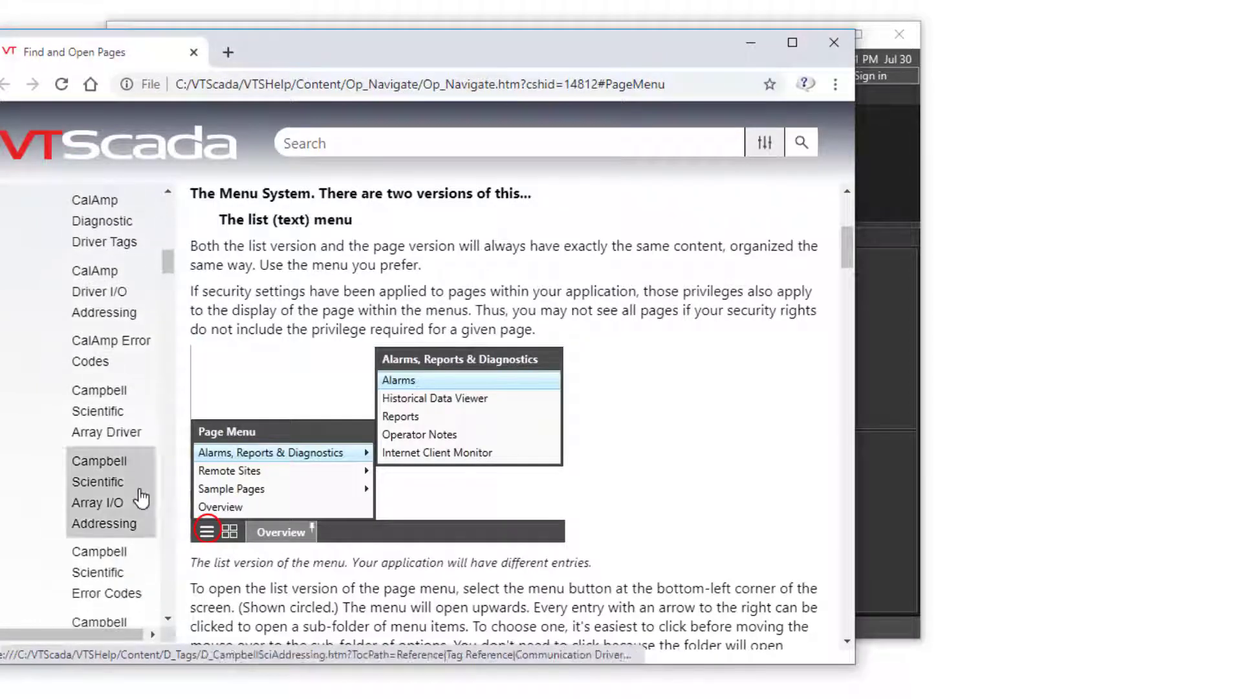
{"action": "left_click", "coordinate": [834, 42]}
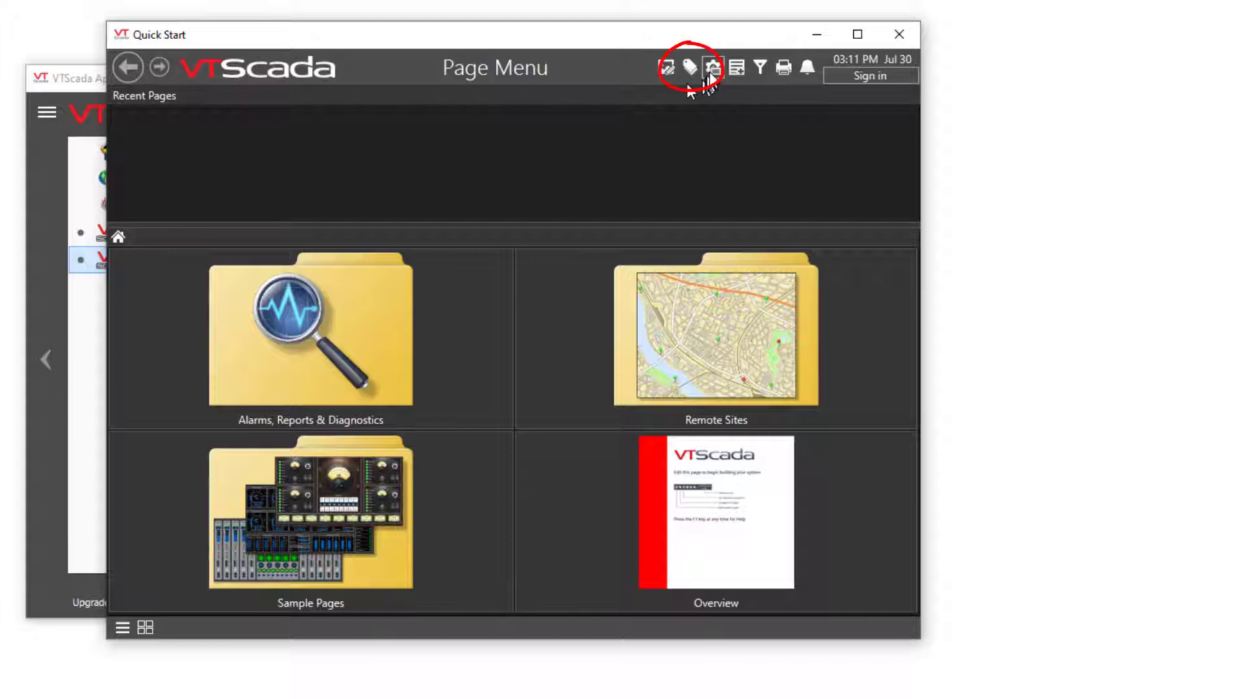
In the Tag Browser, create top-level Context tag 'Station 1', area Northern, description 'Primary station'
{"action": "left_click", "coordinate": [693, 70]}
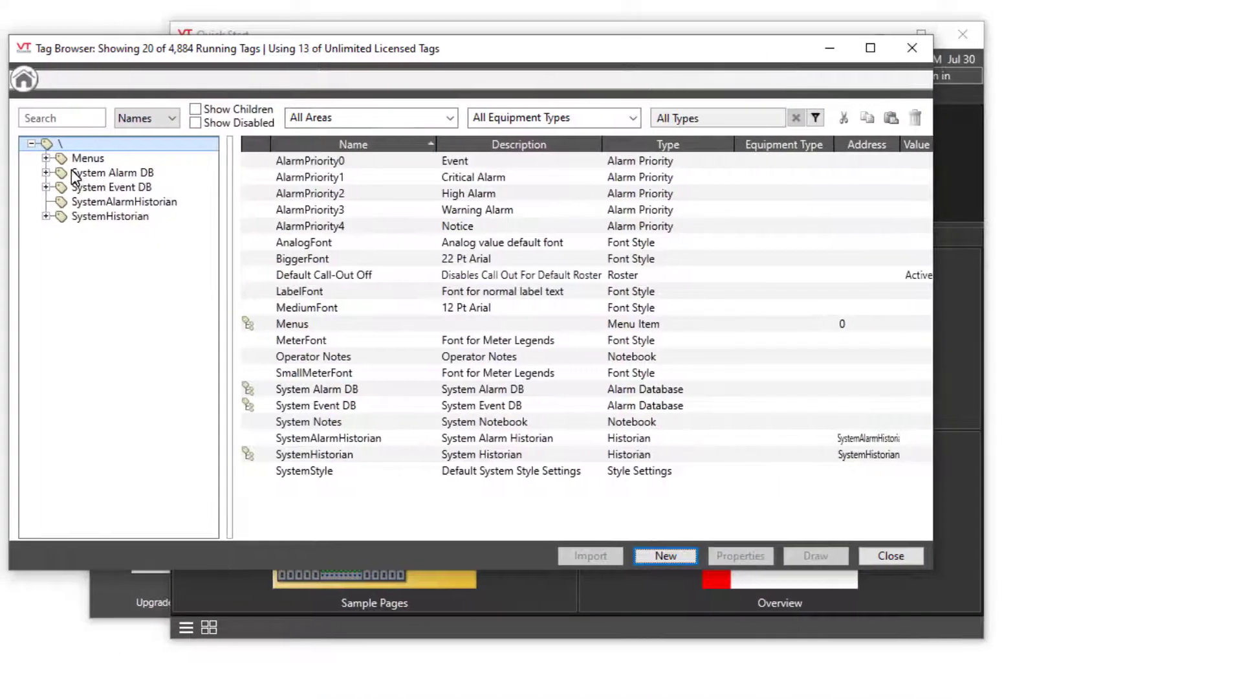
{"action": "right_click", "coordinate": [111, 144]}
{"action": "left_click", "coordinate": [167, 280]}
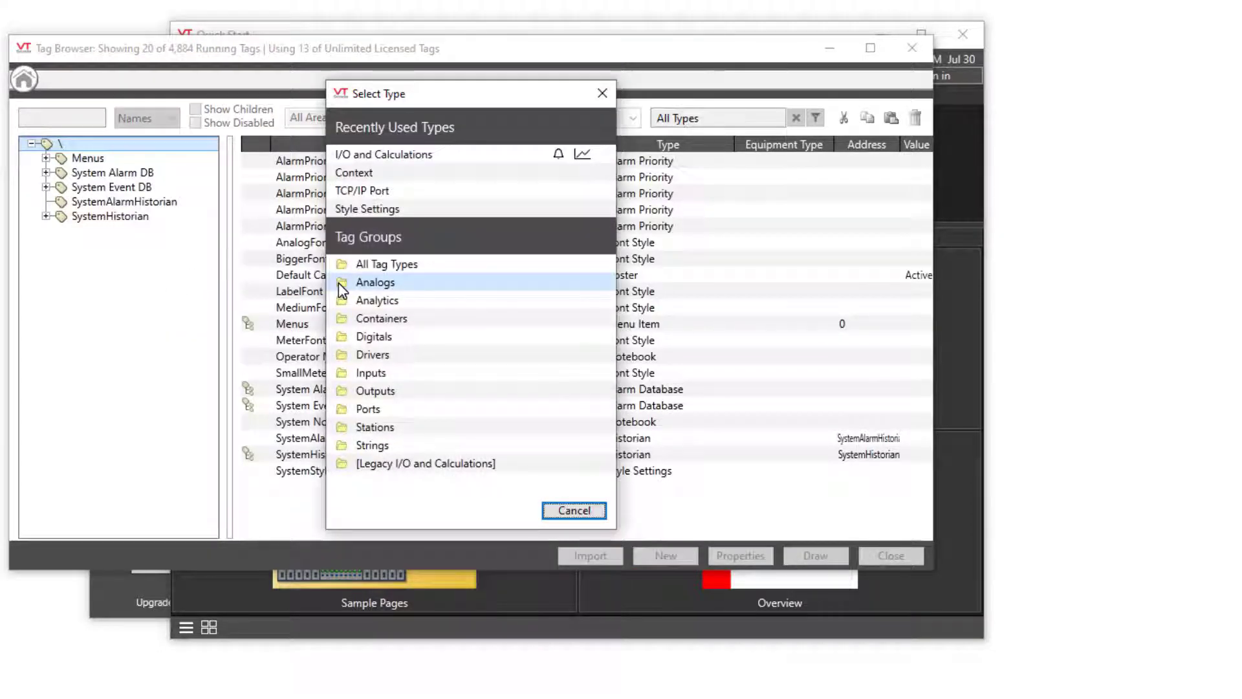
{"action": "left_click", "coordinate": [391, 177]}
{"action": "left_click_drag", "start_coordinate": [317, 52], "coordinate": [581, 128]}
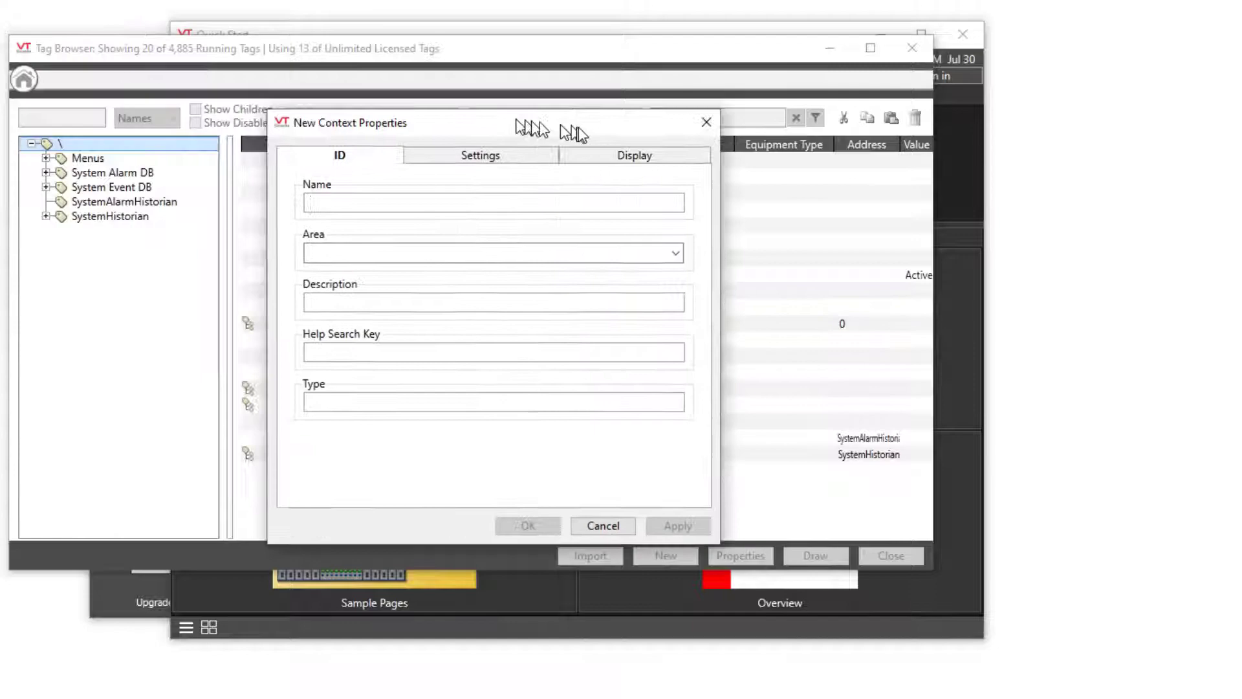
{"action": "left_click", "coordinate": [445, 204]}
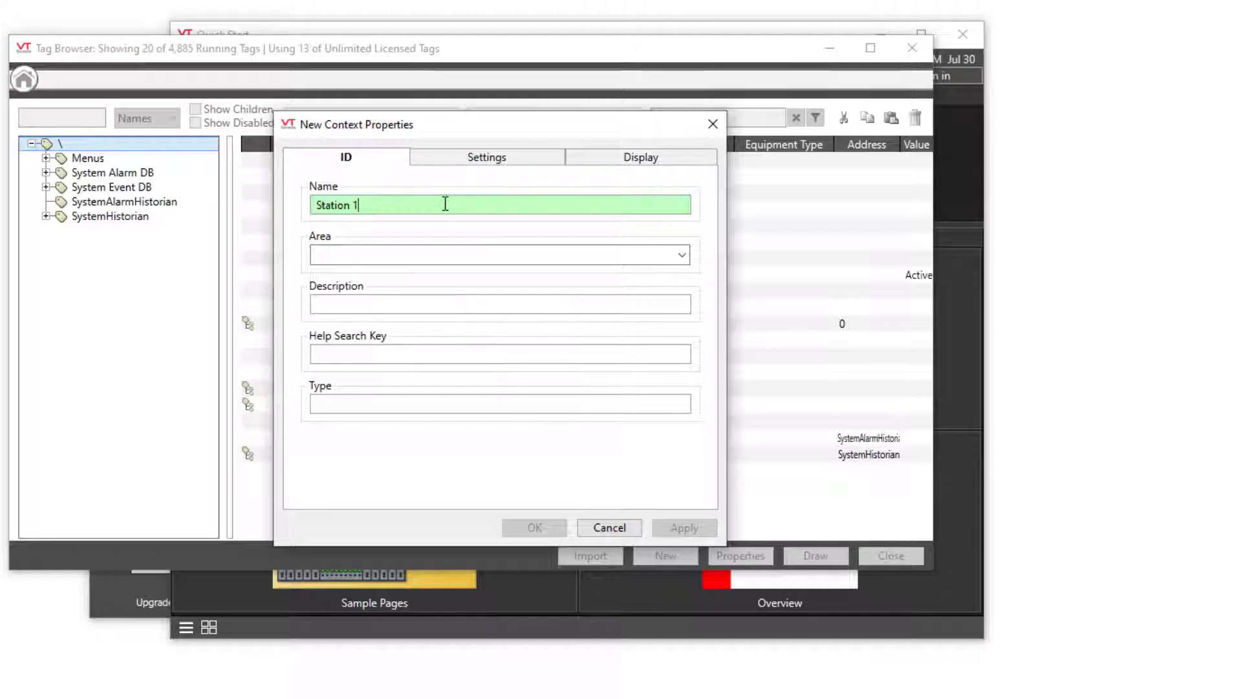
{"action": "key", "text": "Tab"}
{"action": "type", "text": "N"}
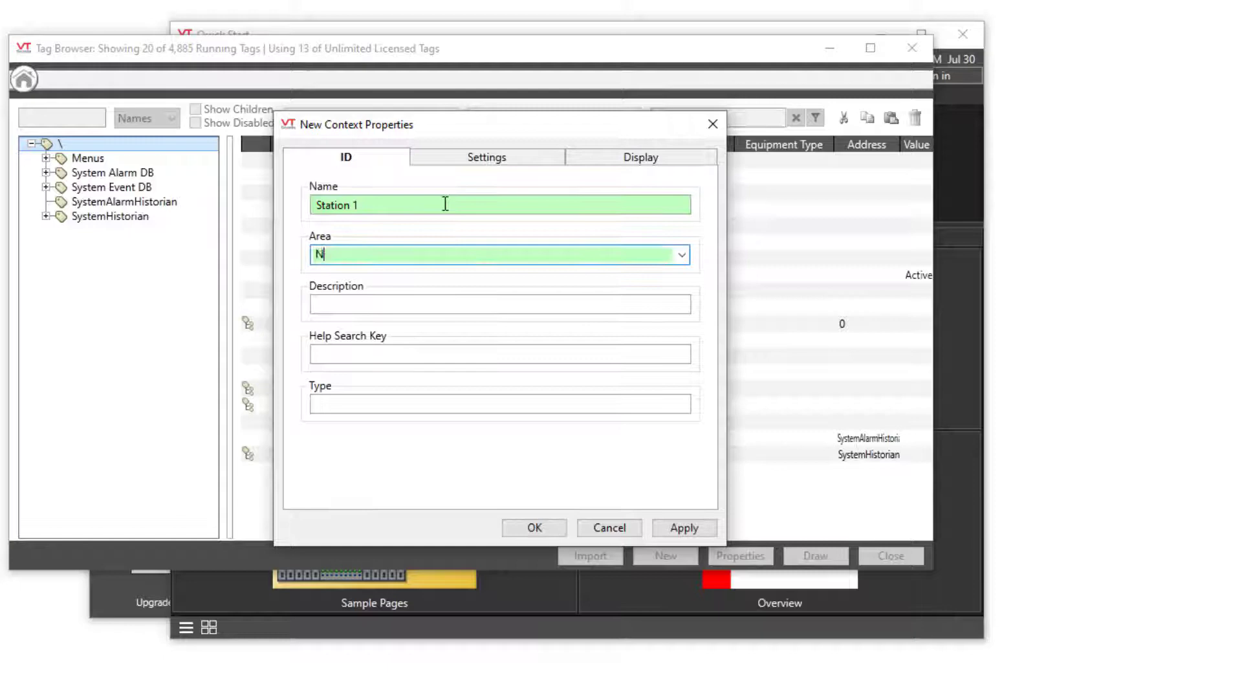
{"action": "type", "text": "orthern"}
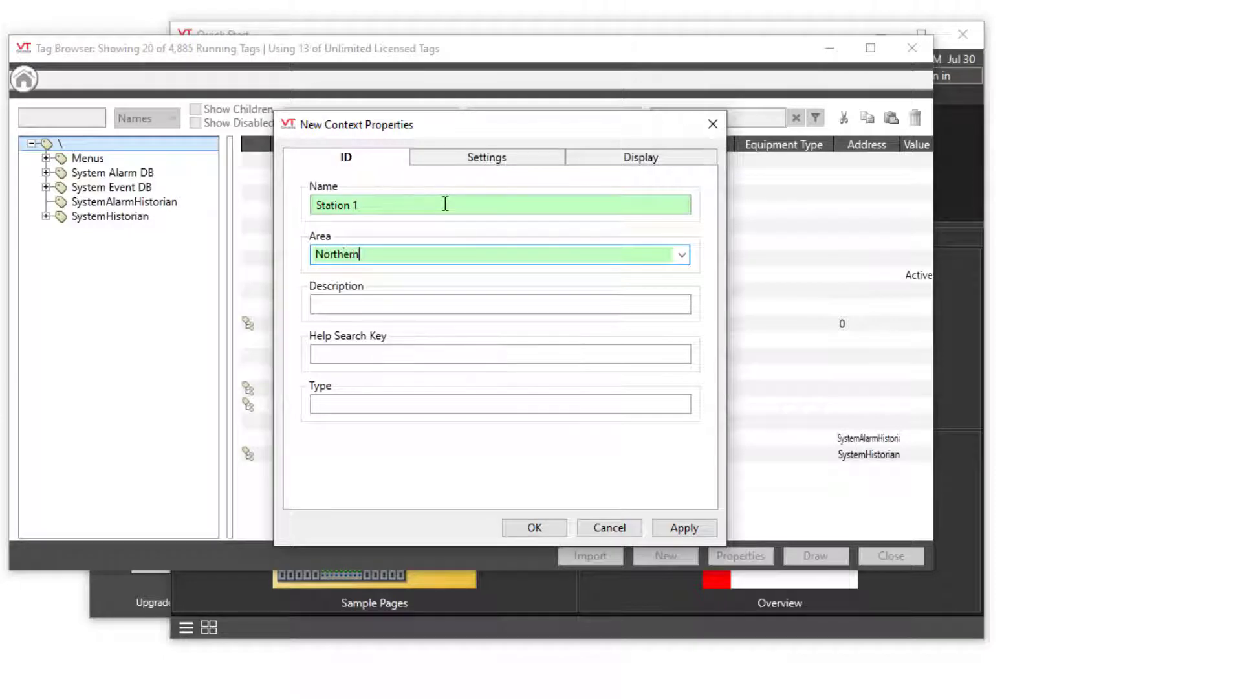
{"action": "key", "text": "Tab"}
{"action": "type", "text": "Pri"}
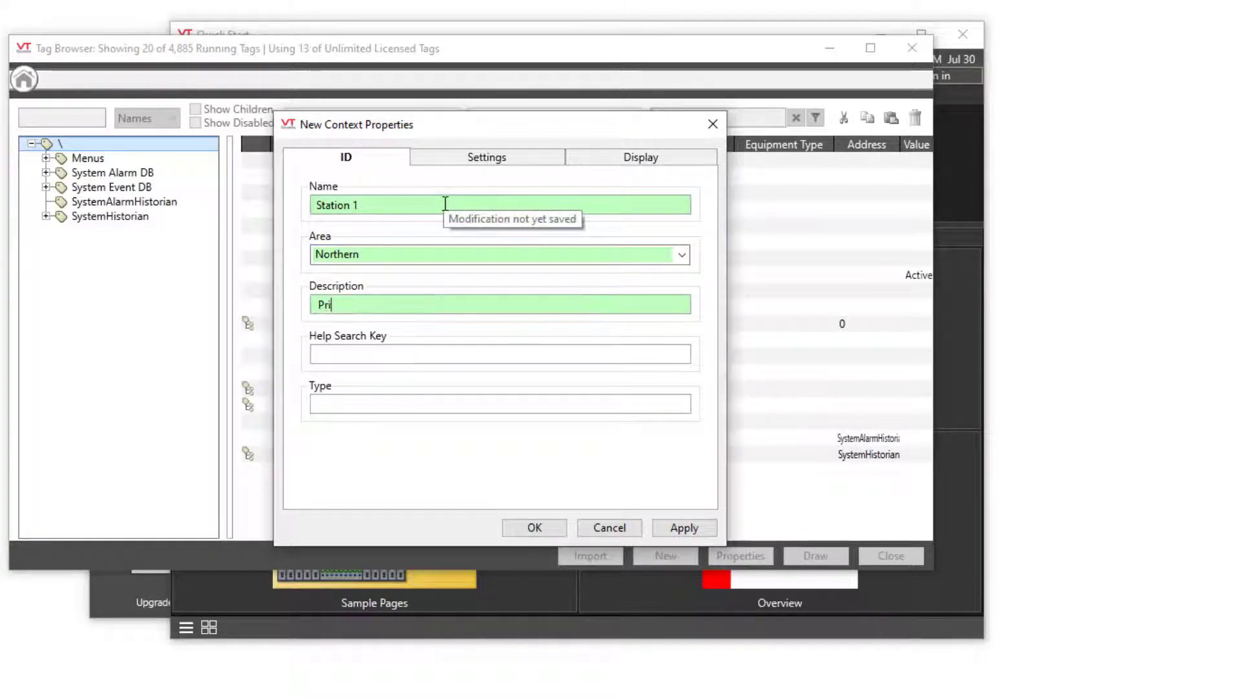
{"action": "type", "text": "mary station"}
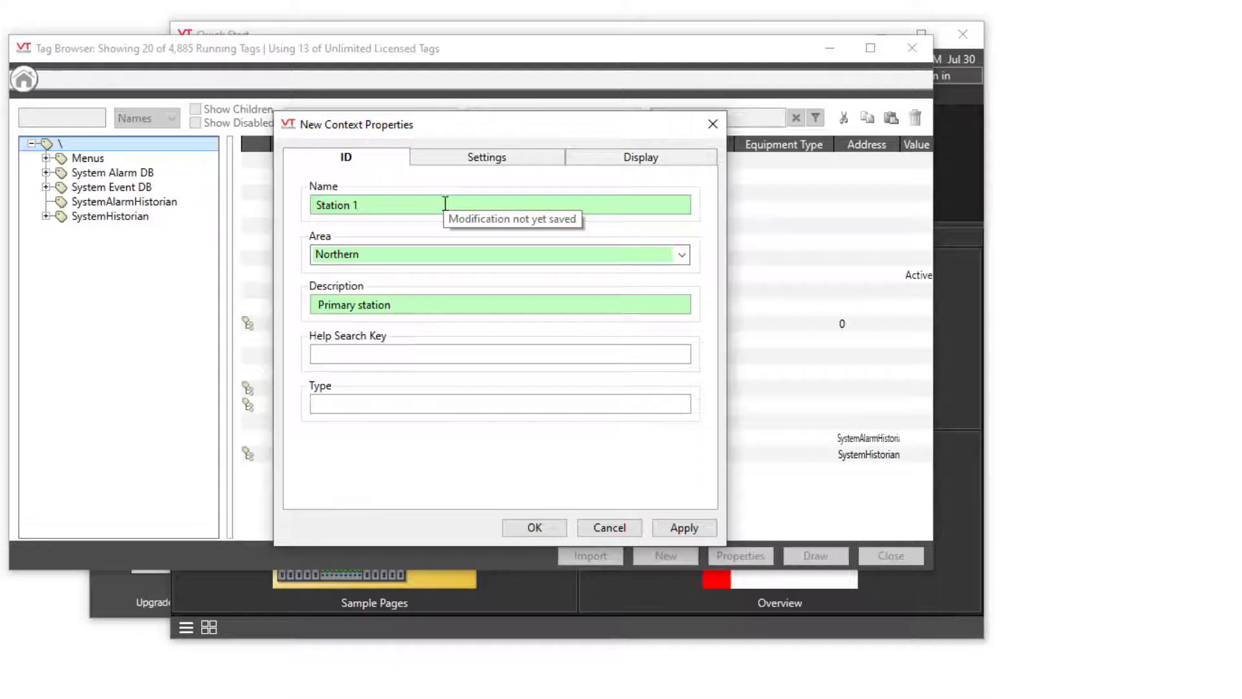
{"action": "left_click", "coordinate": [546, 528]}
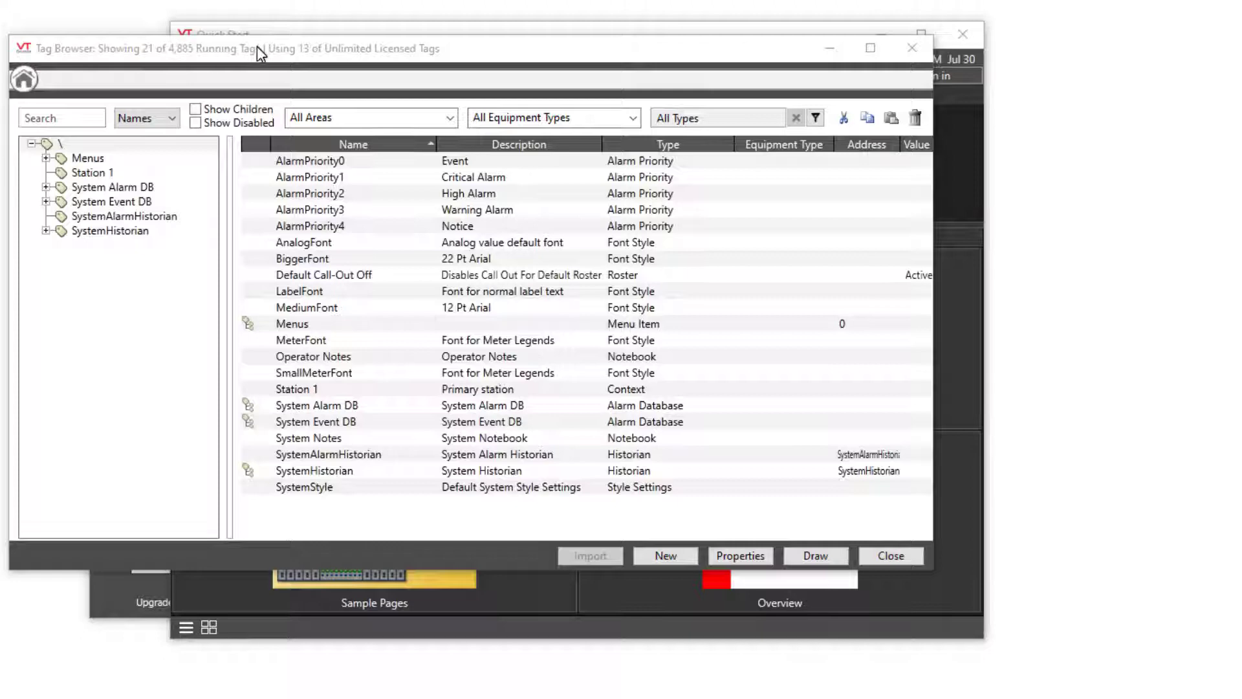
Start a TCP/IP Port child under Station 1 named 'TCP Connection', described 'Local IP address'
{"action": "left_click", "coordinate": [91, 173]}
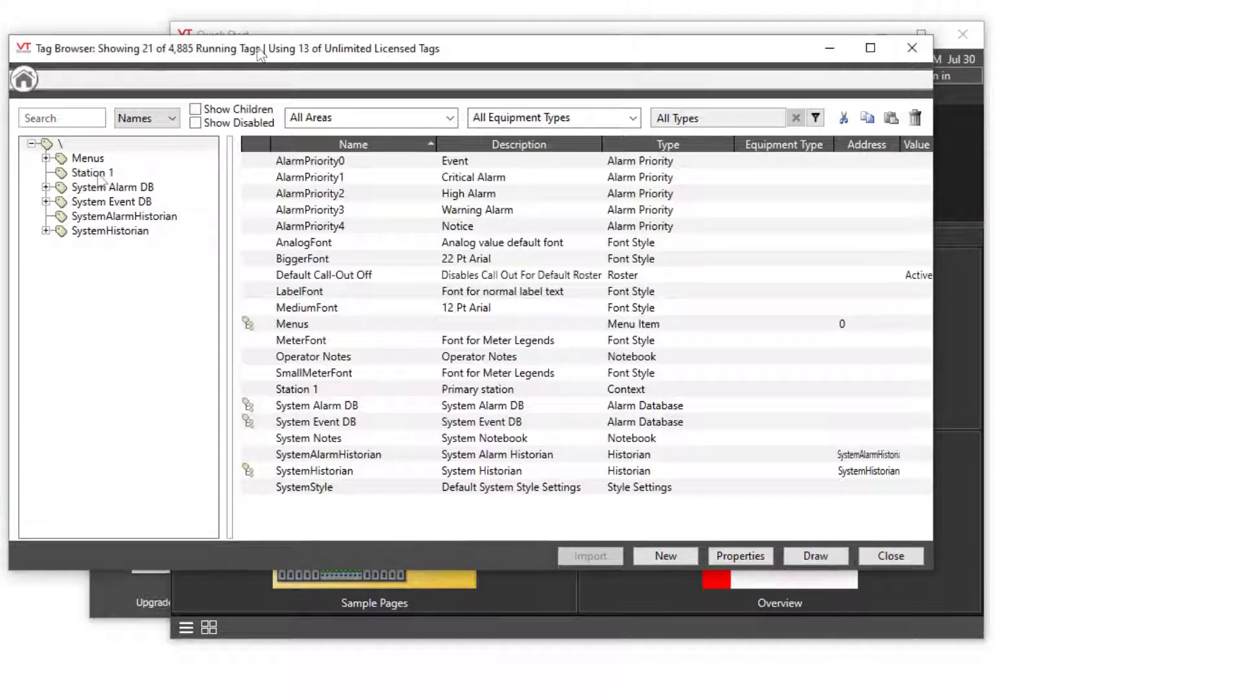
{"action": "right_click", "coordinate": [98, 178]}
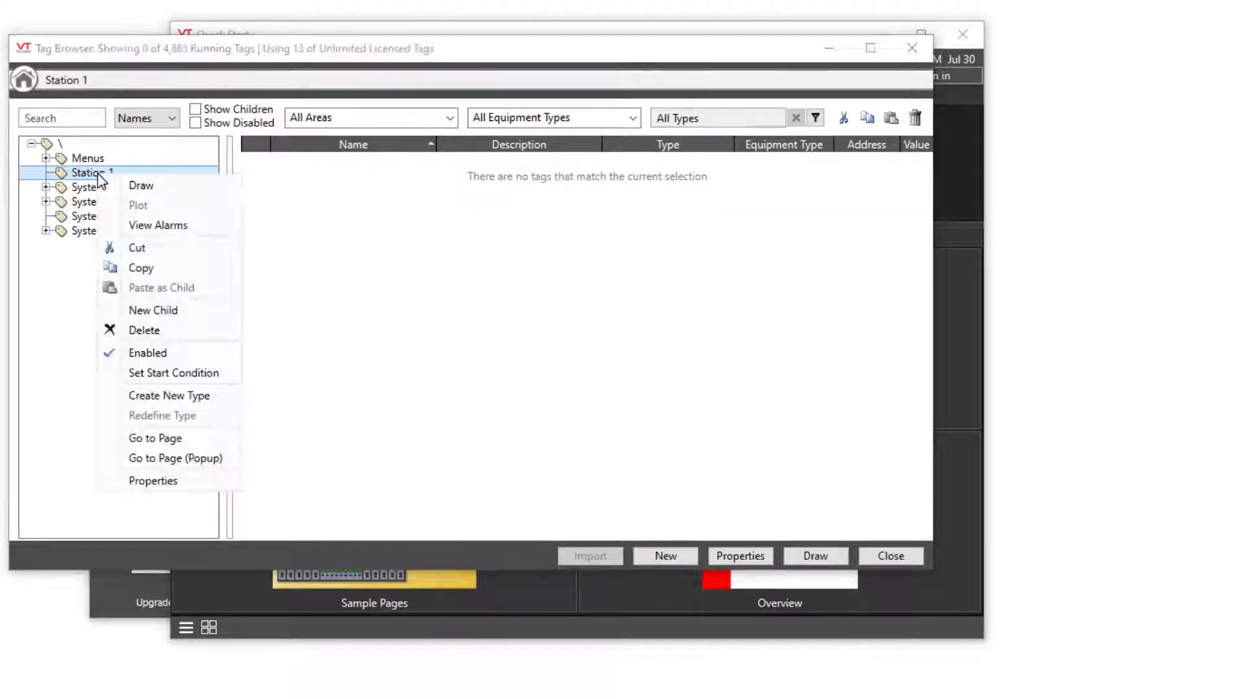
{"action": "left_click", "coordinate": [173, 310]}
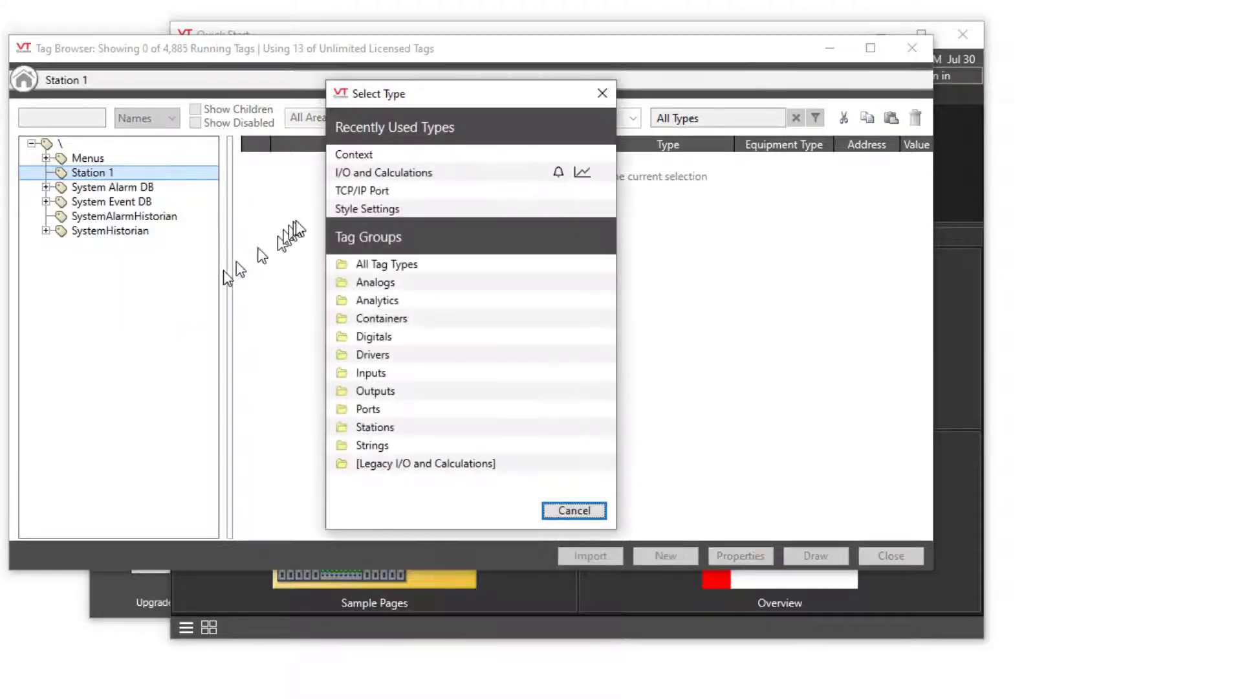
{"action": "left_click", "coordinate": [407, 411]}
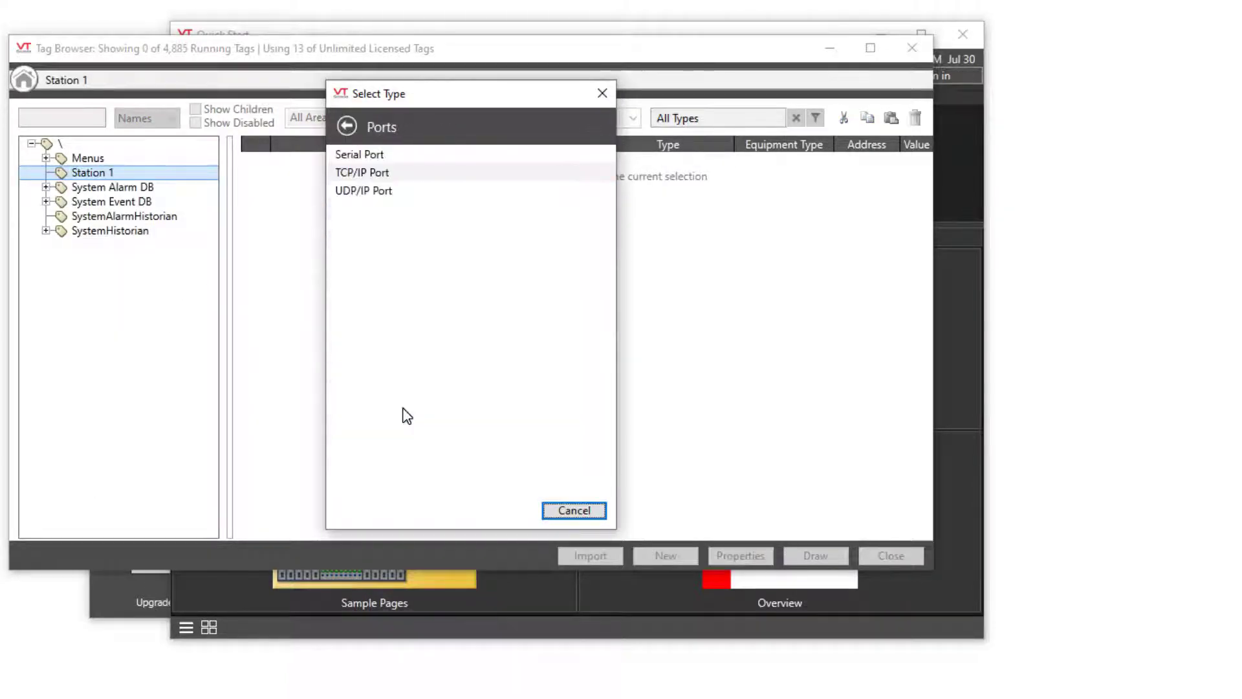
{"action": "left_click", "coordinate": [391, 173]}
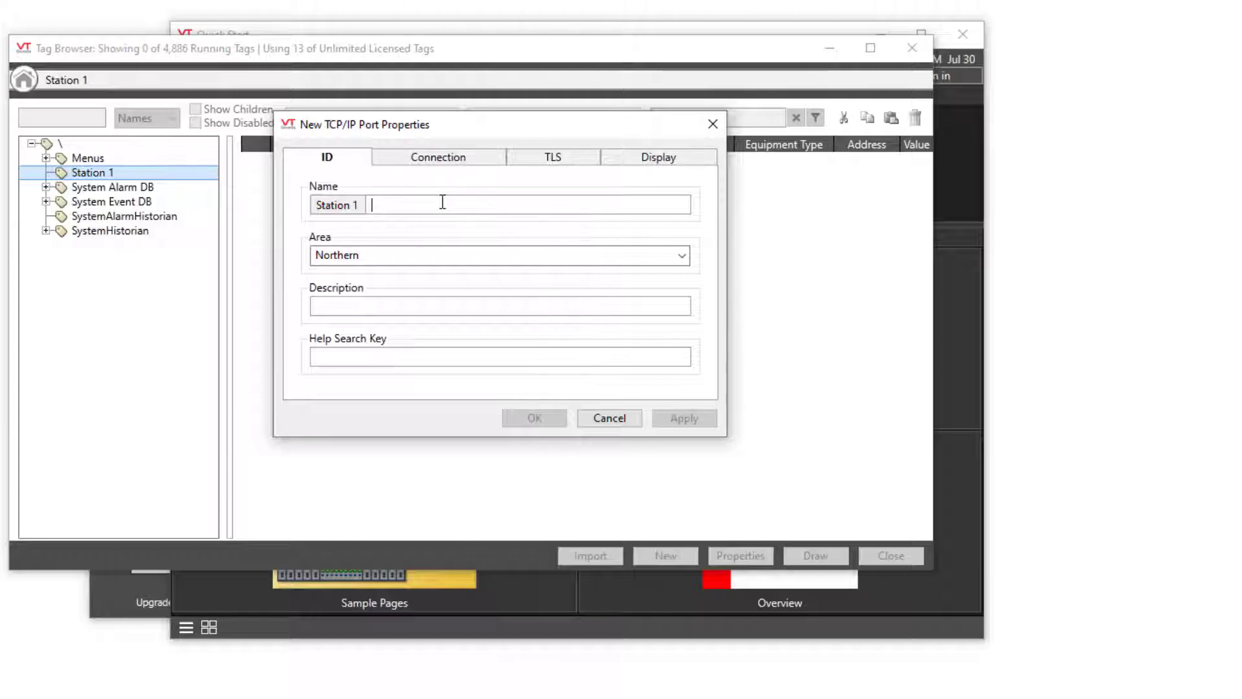
{"action": "type", "text": "TCP Co"}
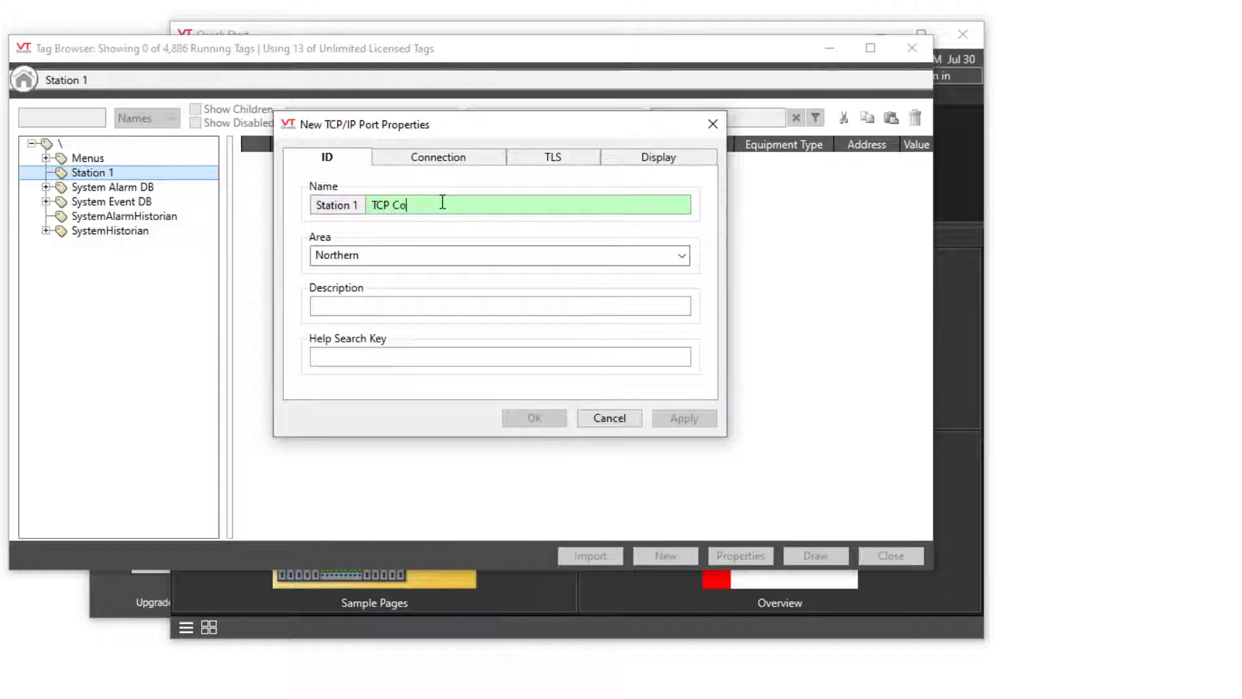
{"action": "type", "text": "nnection"}
{"action": "key", "text": "Tab"}
{"action": "key", "text": "Tab"}
{"action": "type", "text": "Lo"}
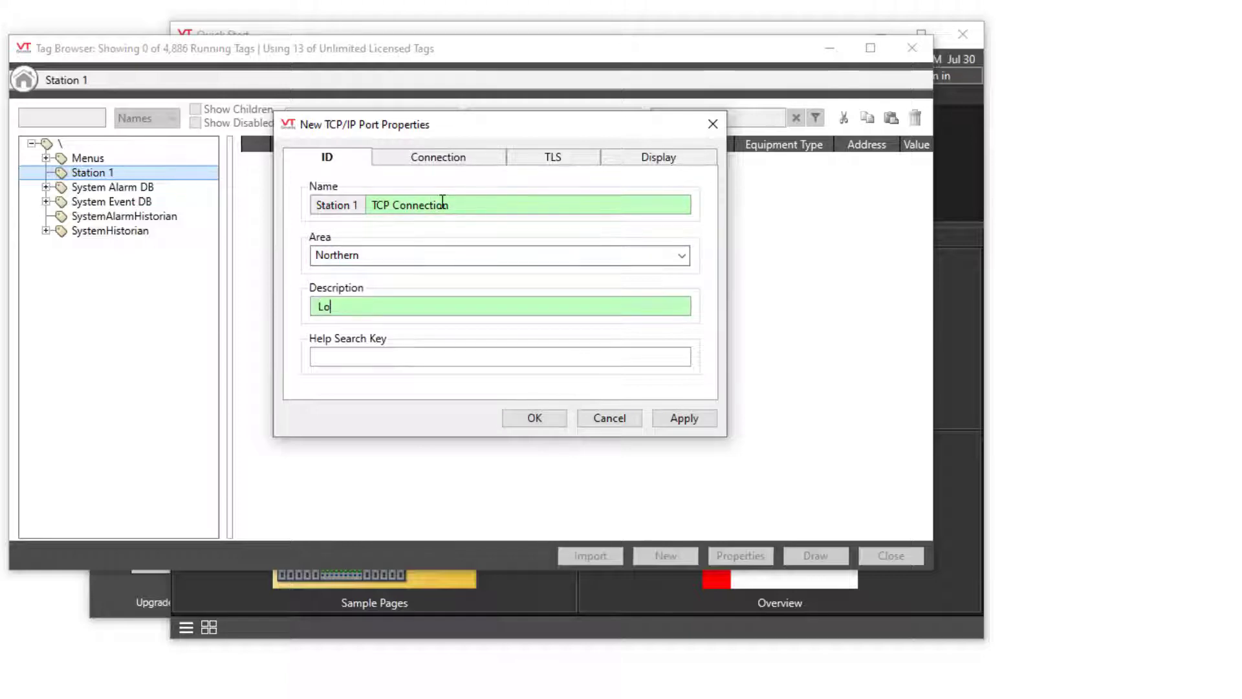
{"action": "type", "text": "cal IP addres"}
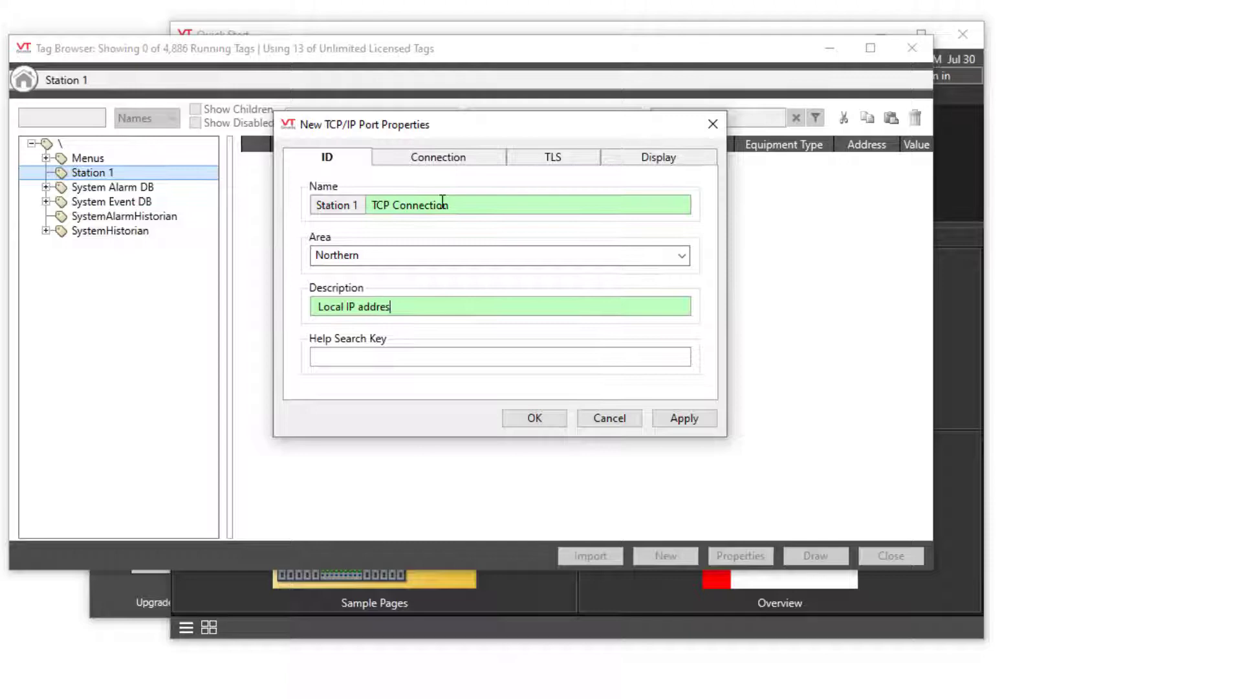
{"action": "type", "text": "s"}
Set the port's connection to 127.0.0.1 on port 501 and save the tag
{"action": "left_click", "coordinate": [414, 154]}
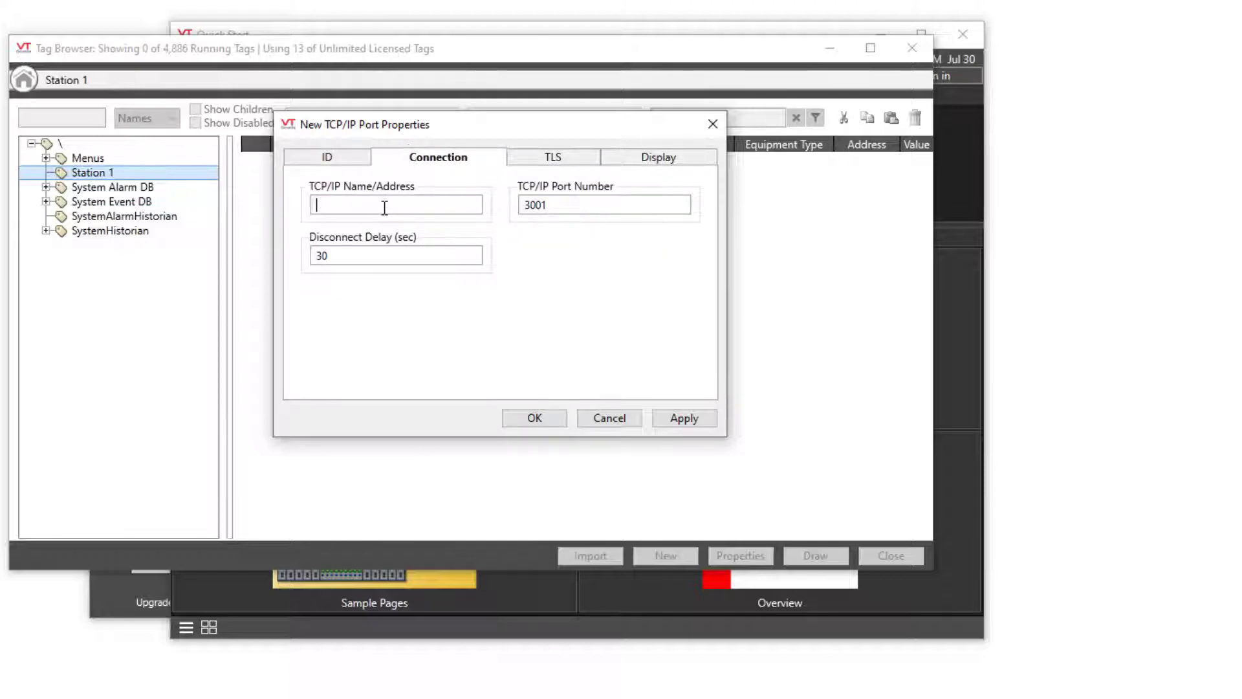
{"action": "type", "text": "127.0.0.1"}
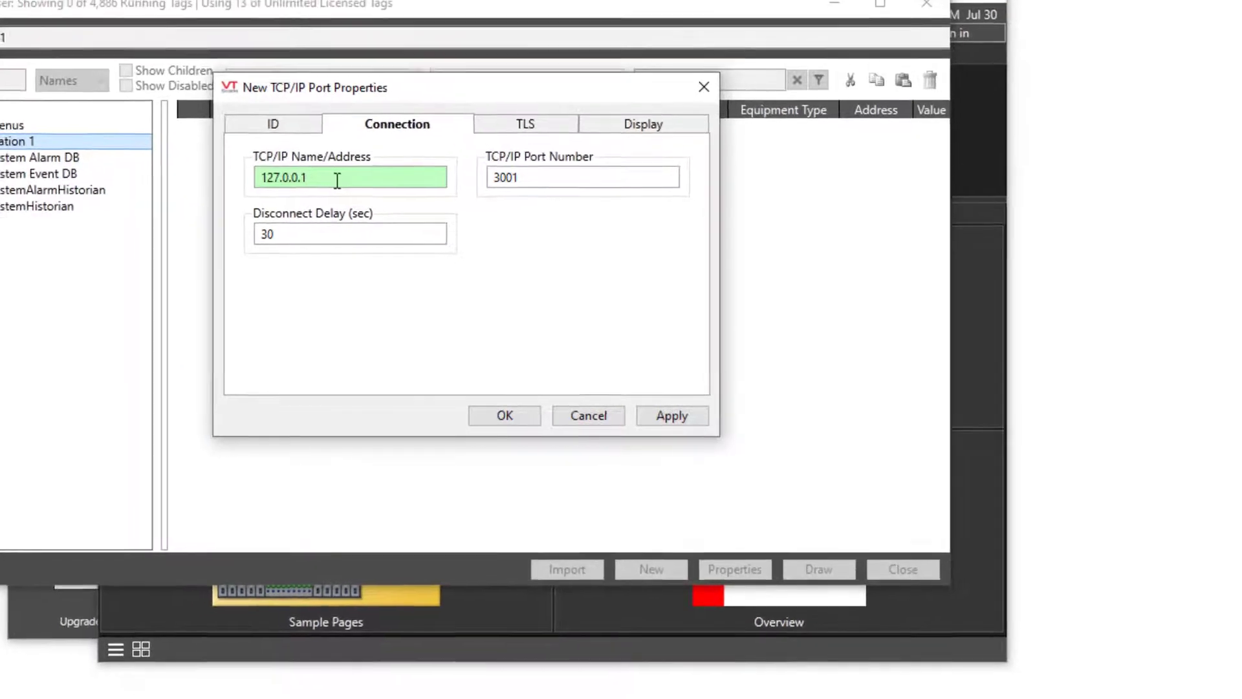
{"action": "left_click", "coordinate": [507, 172]}
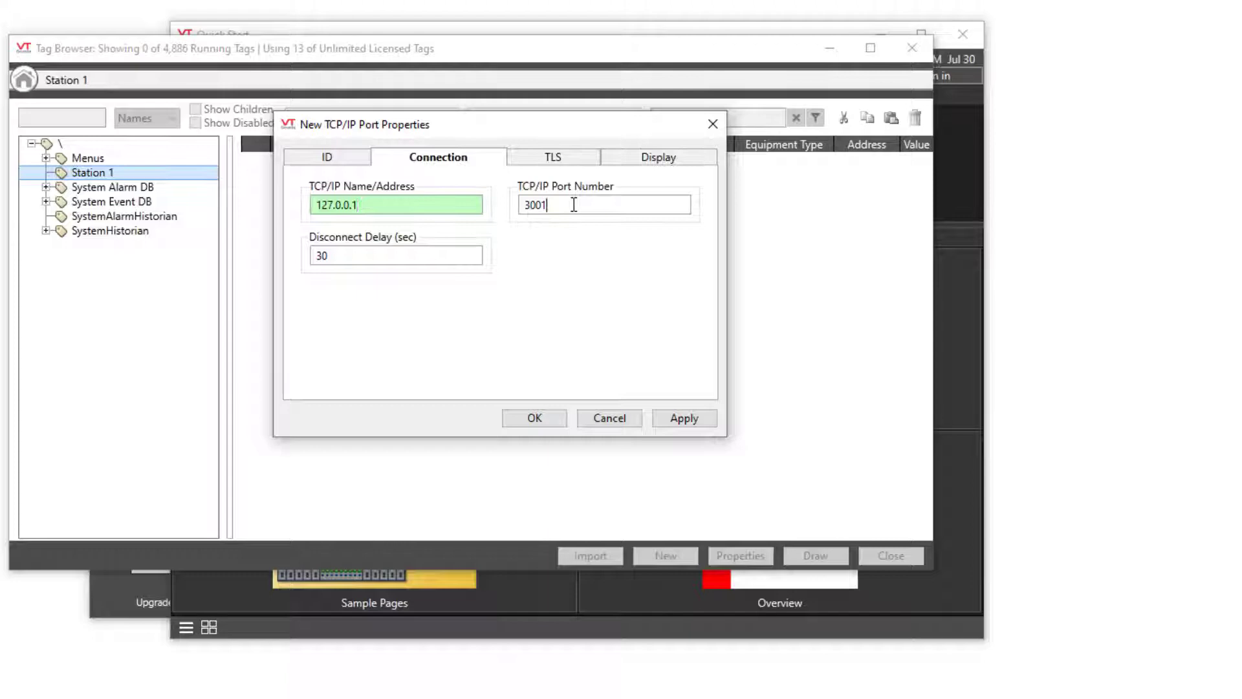
{"action": "double_click", "coordinate": [574, 204]}
{"action": "type", "text": "50"}
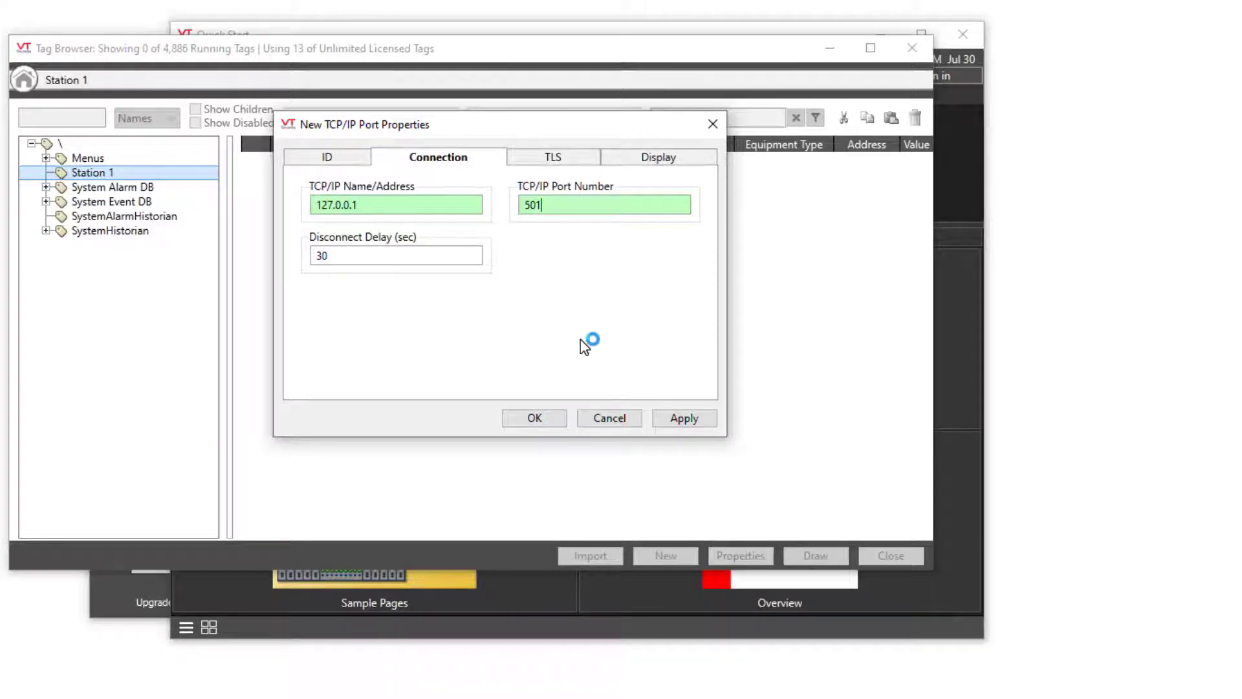
{"action": "scroll", "coordinate": [578, 432], "scroll_direction": "down", "scroll_amount": 5}
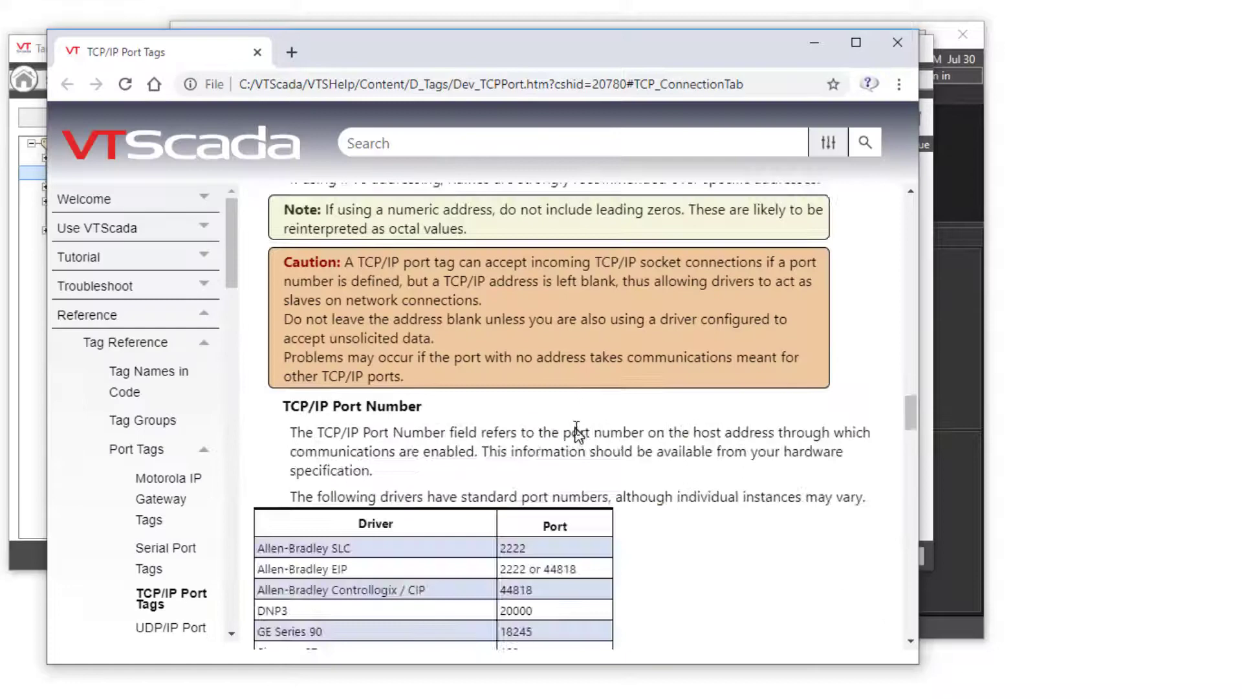
{"action": "scroll", "coordinate": [578, 432], "scroll_direction": "down", "scroll_amount": 3}
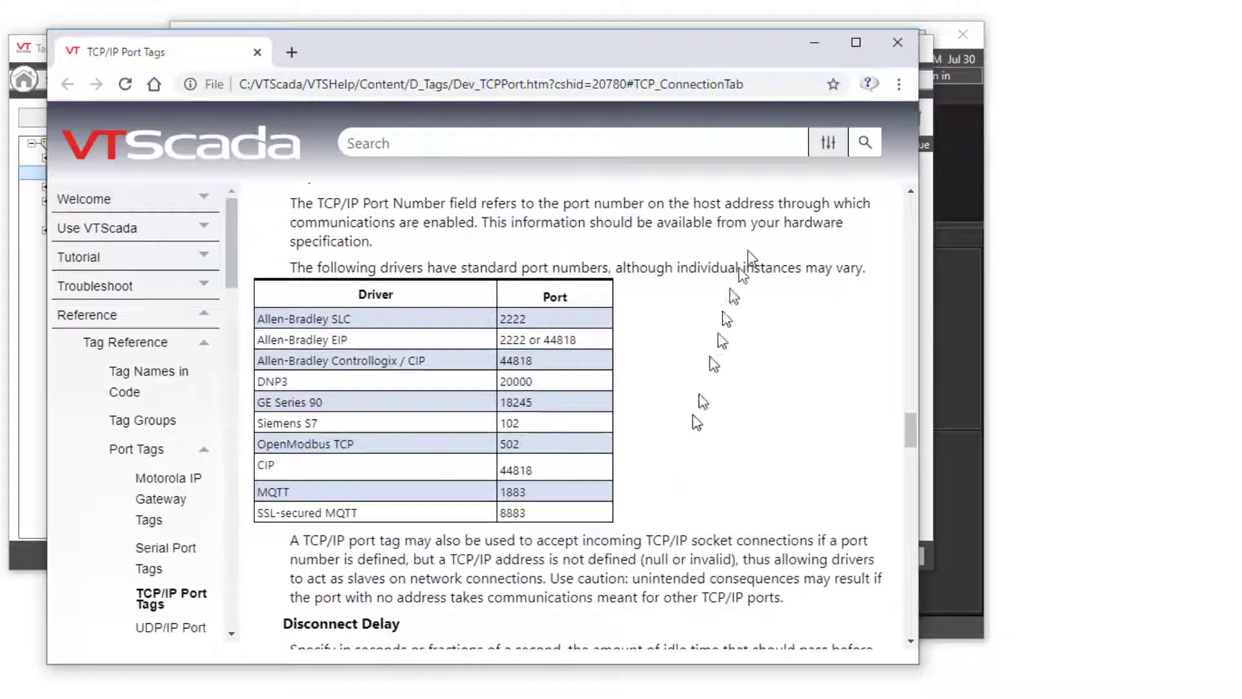
{"action": "left_click", "coordinate": [897, 42]}
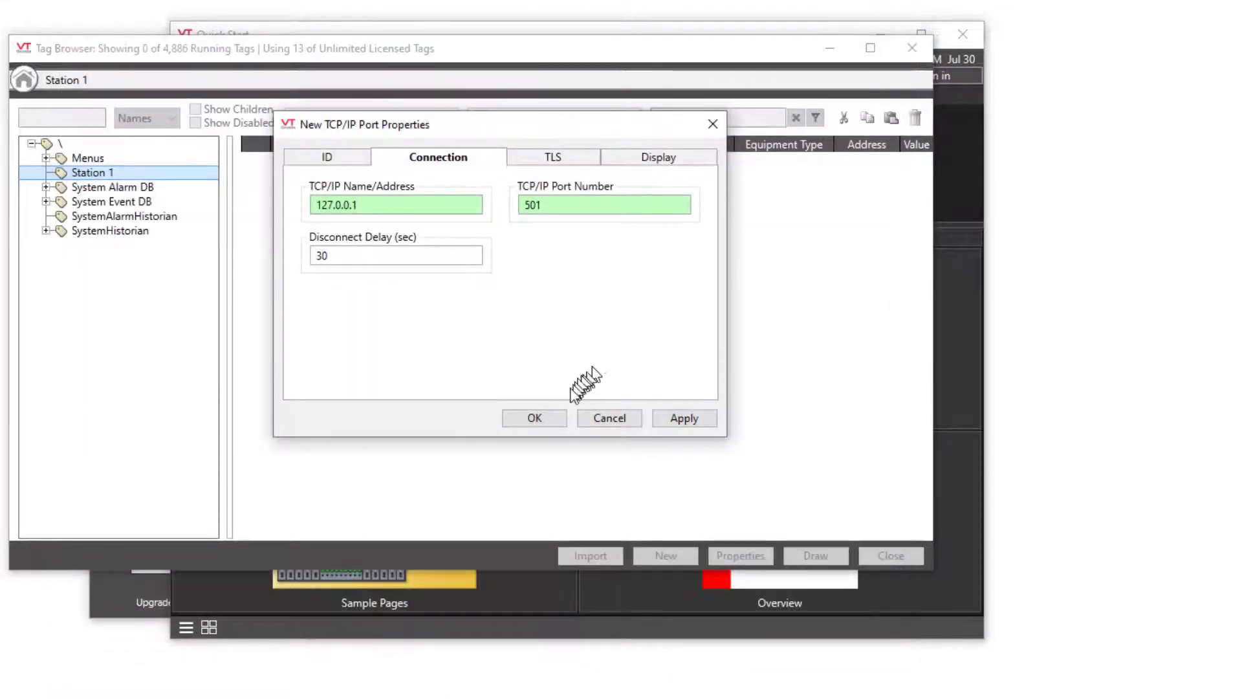
{"action": "left_click", "coordinate": [535, 419]}
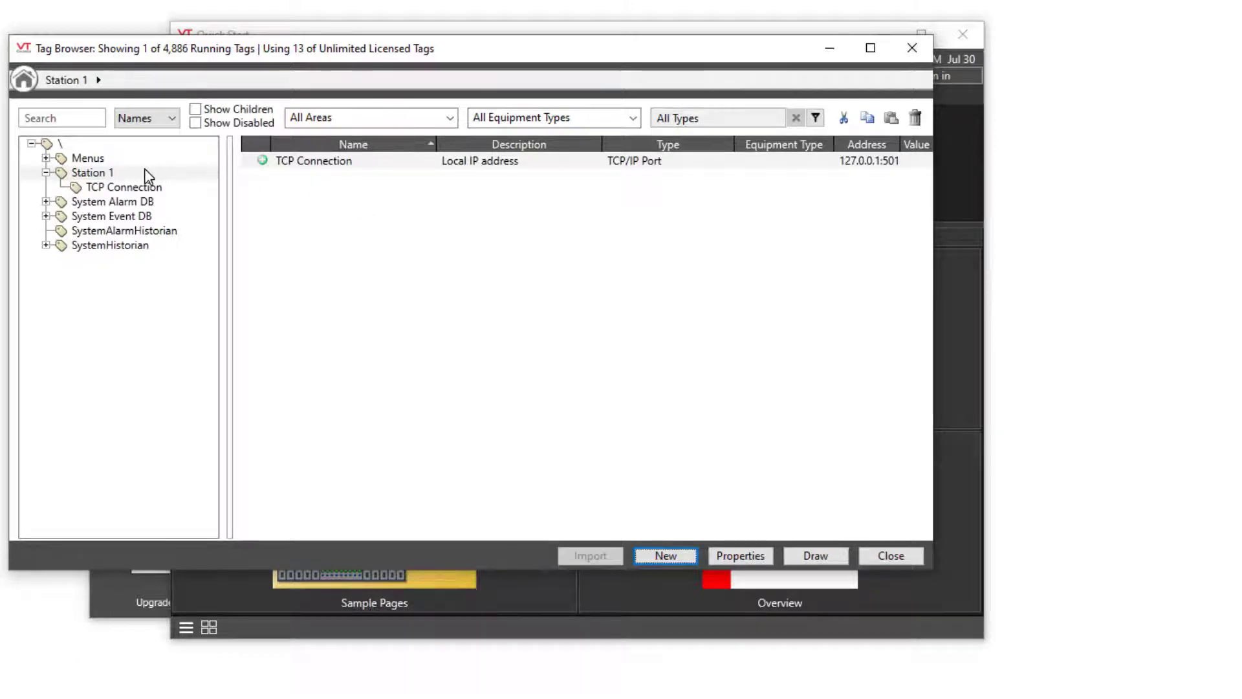
Begin a new child tag under Station 1 and show the Drivers tag types
{"action": "left_click", "coordinate": [145, 171]}
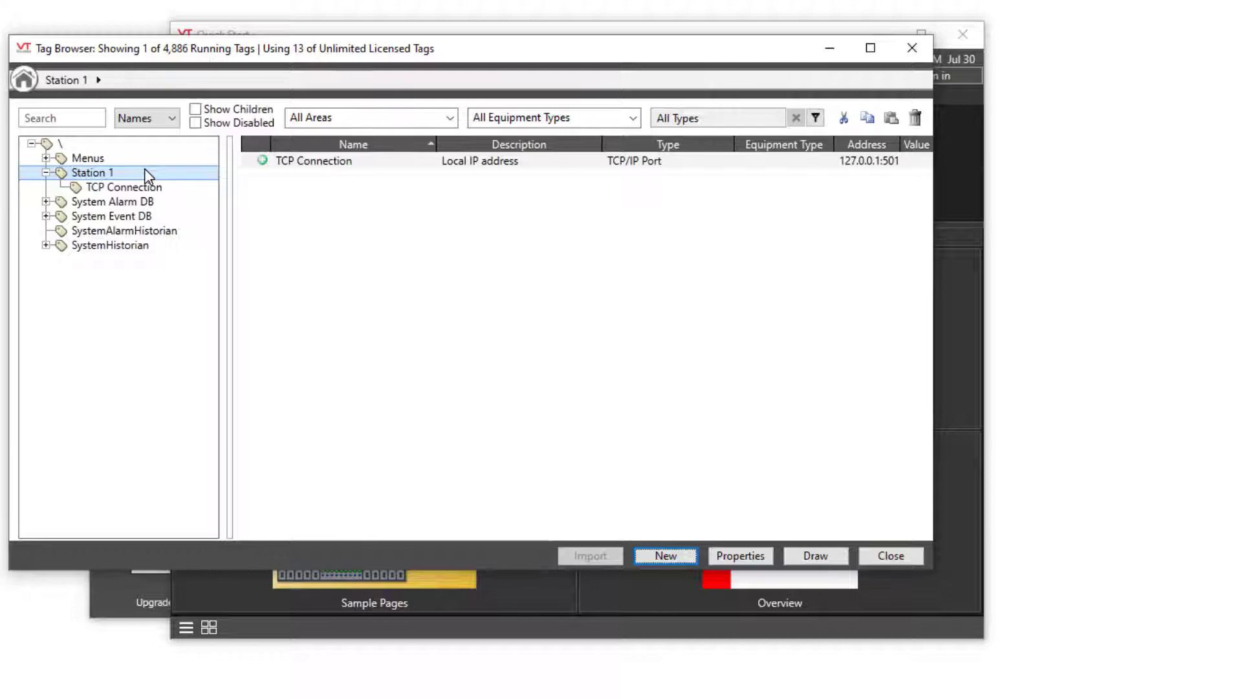
{"action": "right_click", "coordinate": [145, 170]}
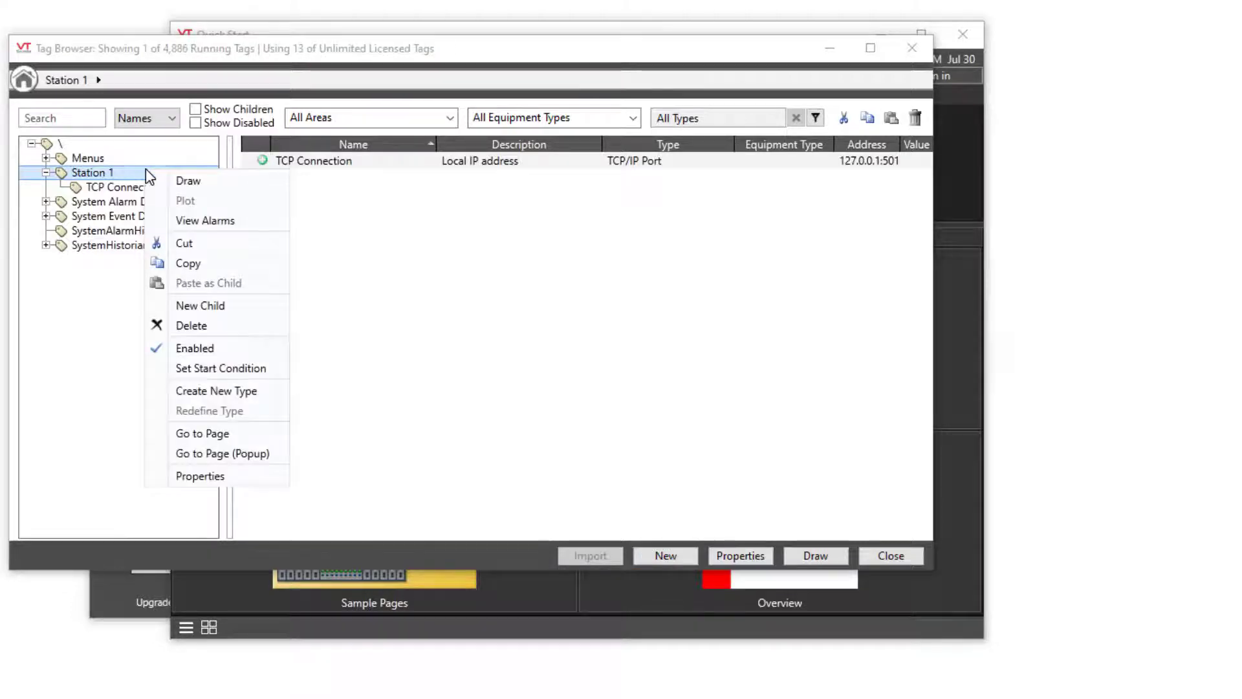
{"action": "left_click", "coordinate": [240, 305]}
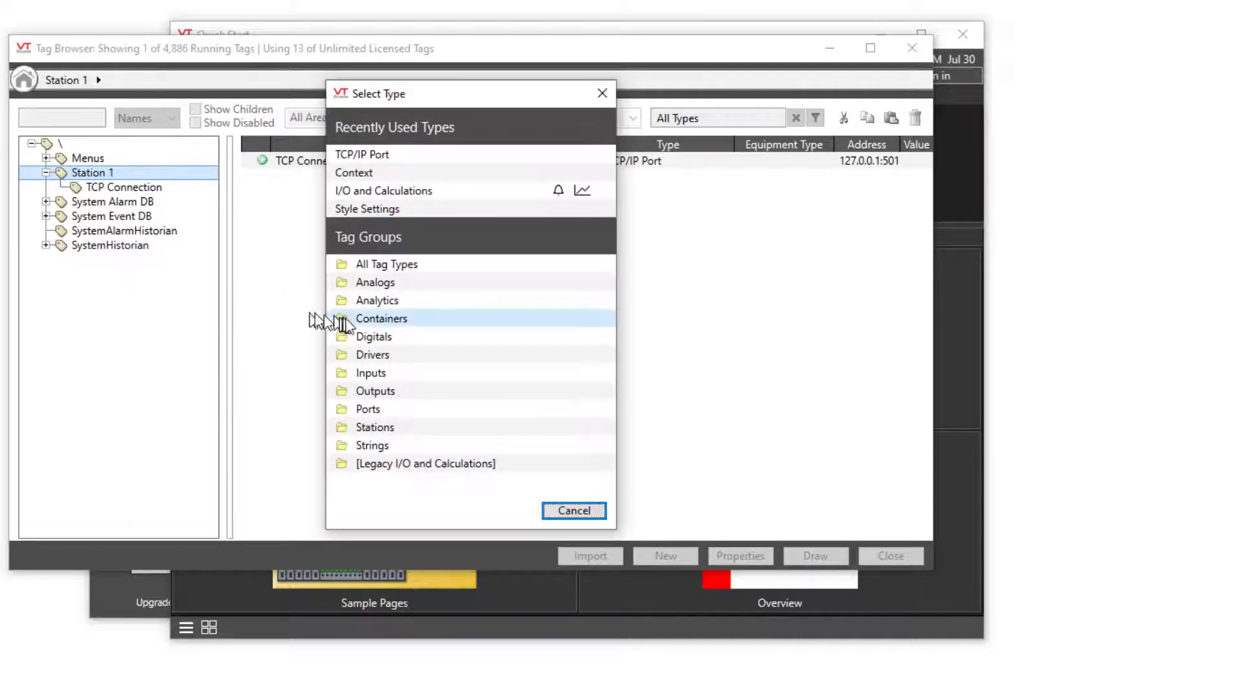
{"action": "left_click", "coordinate": [399, 354]}
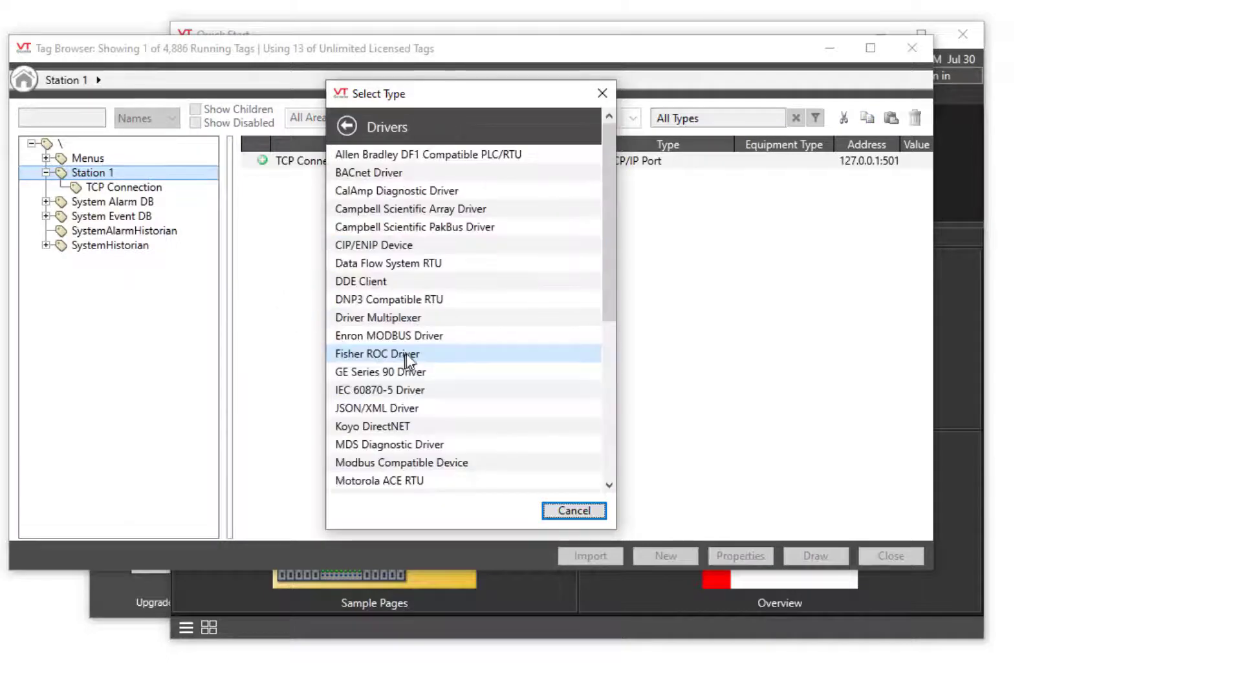
{"action": "left_click_drag", "start_coordinate": [607, 223], "coordinate": [611, 290]}
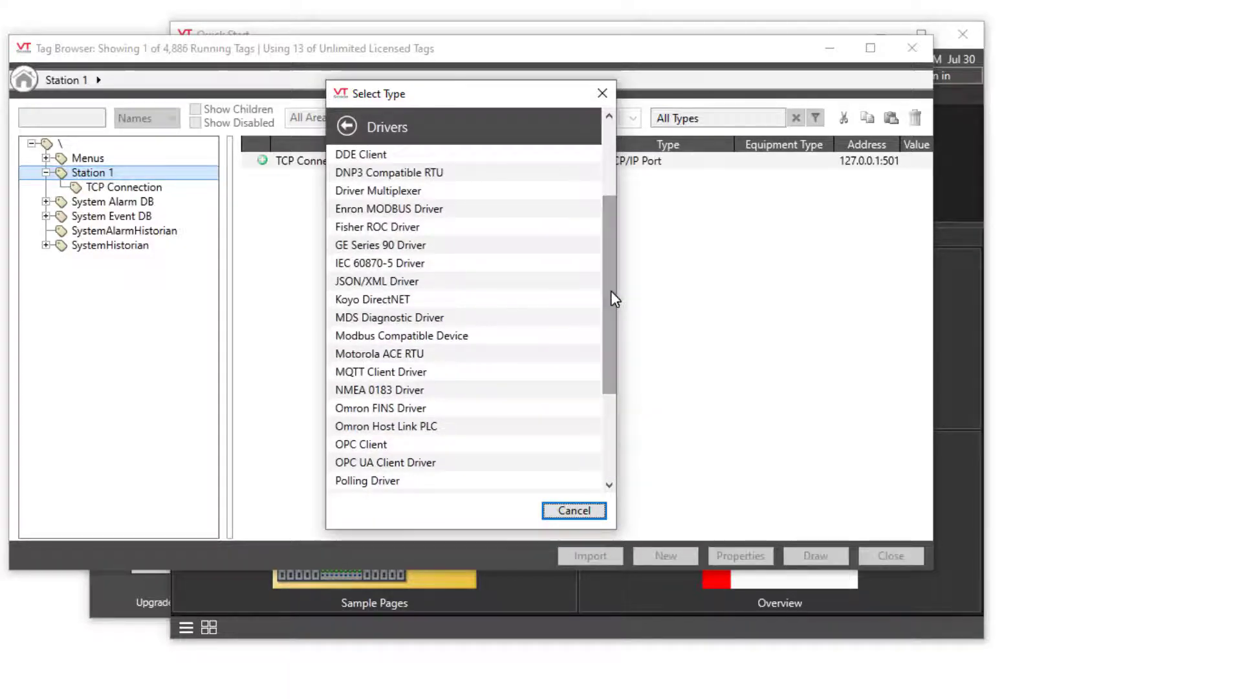
Create a Modbus Compatible Device 'Comm Channel', described 'Simulator Connection', using Open Modbus TCP
{"action": "left_click", "coordinate": [502, 333]}
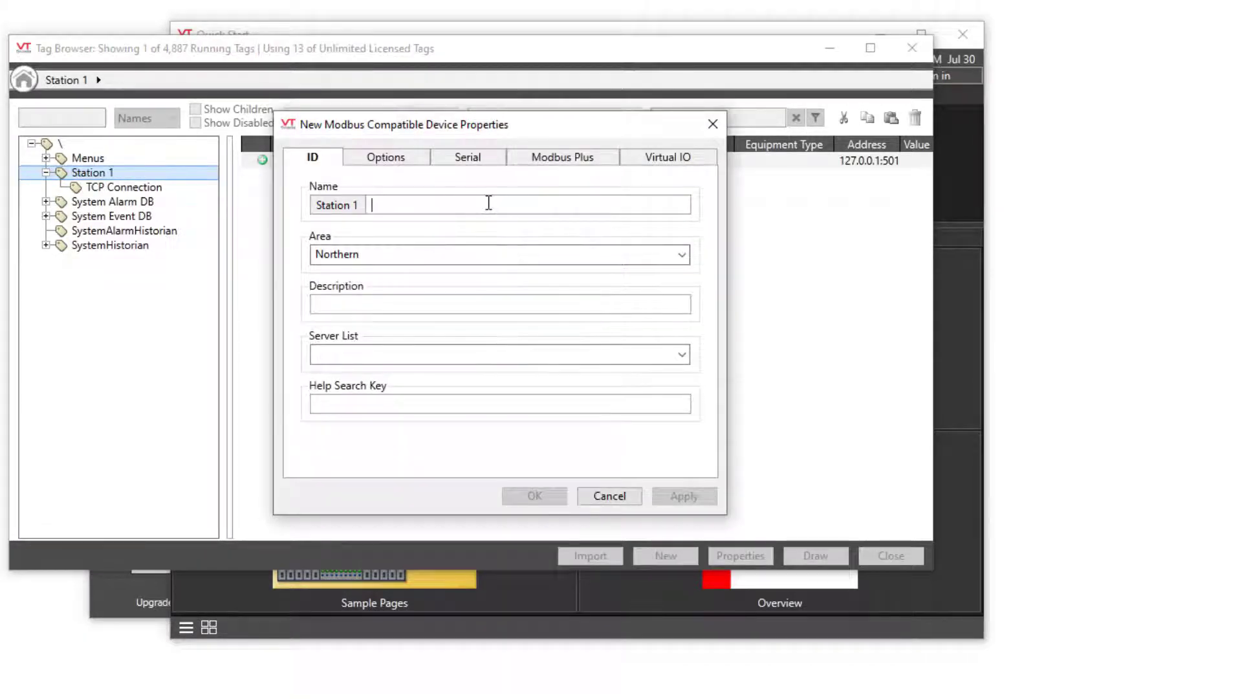
{"action": "type", "text": "Com"}
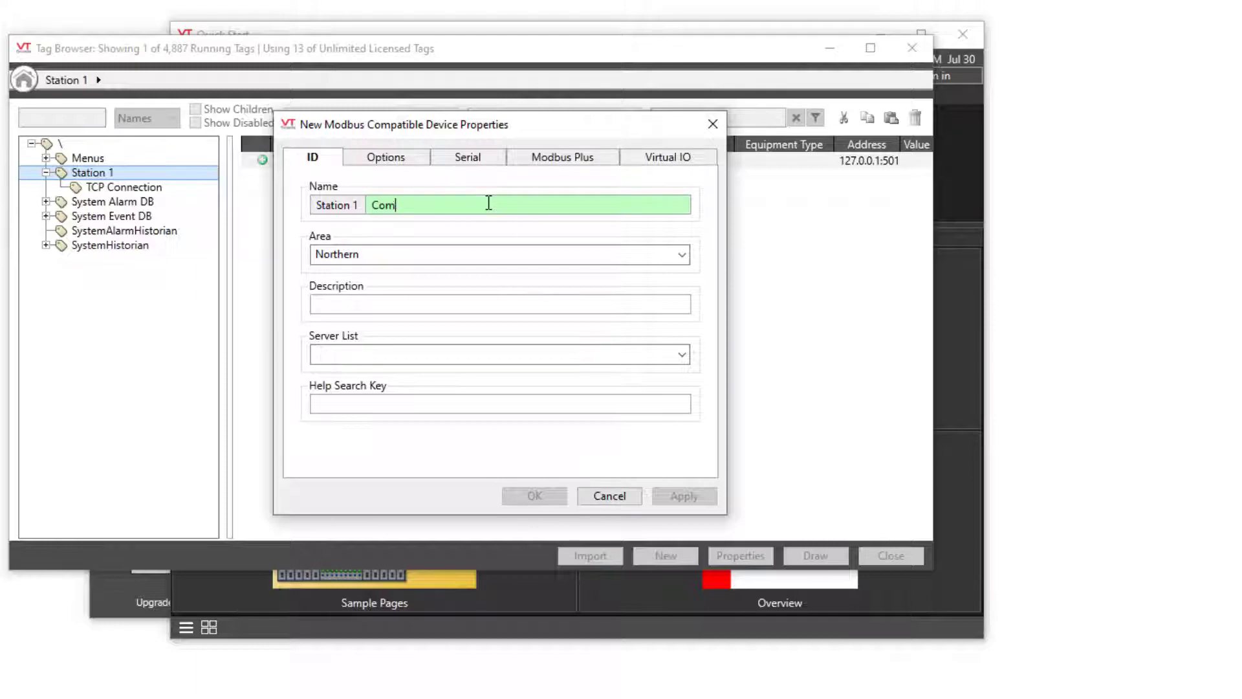
{"action": "type", "text": "m Channel"}
{"action": "key", "text": "Tab"}
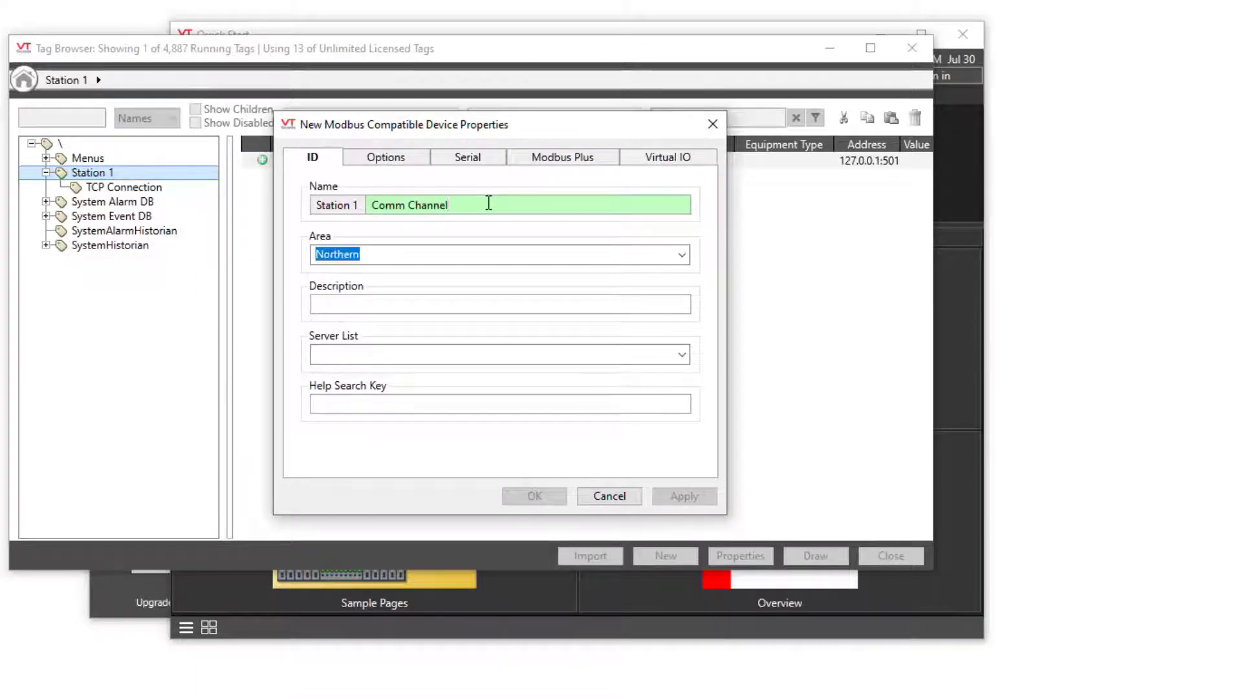
{"action": "key", "text": "Tab"}
{"action": "type", "text": "Simulator "}
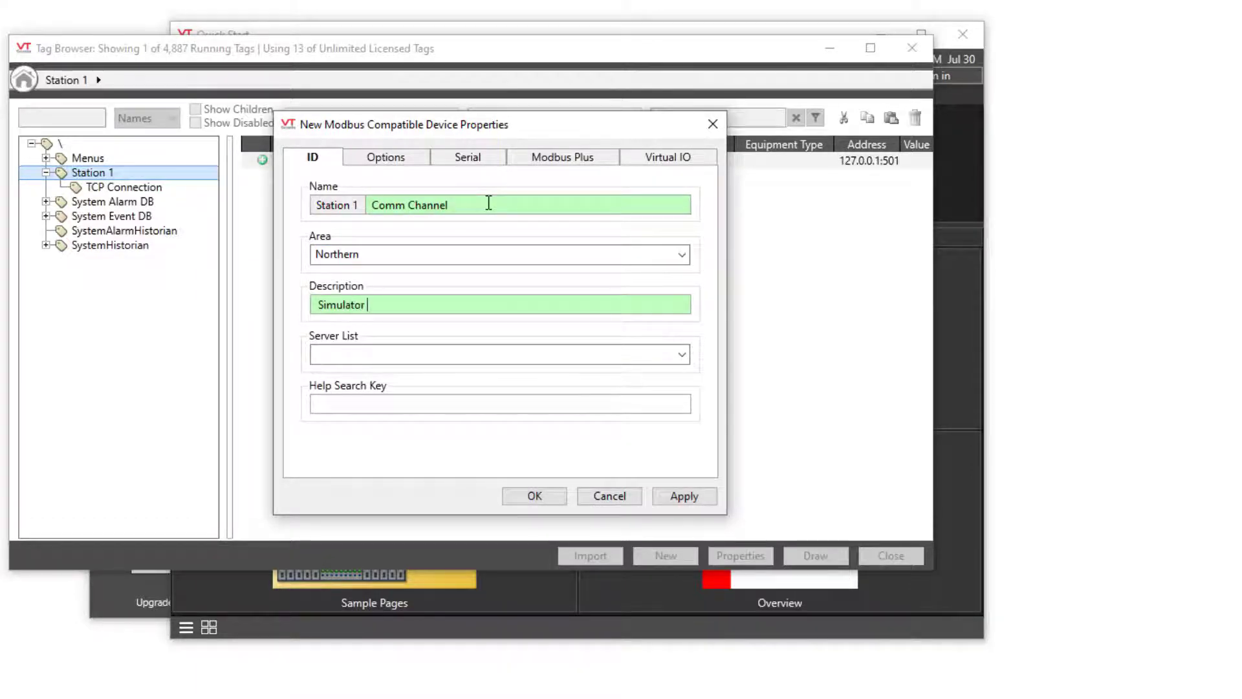
{"action": "type", "text": "Connection"}
{"action": "left_click", "coordinate": [414, 157]}
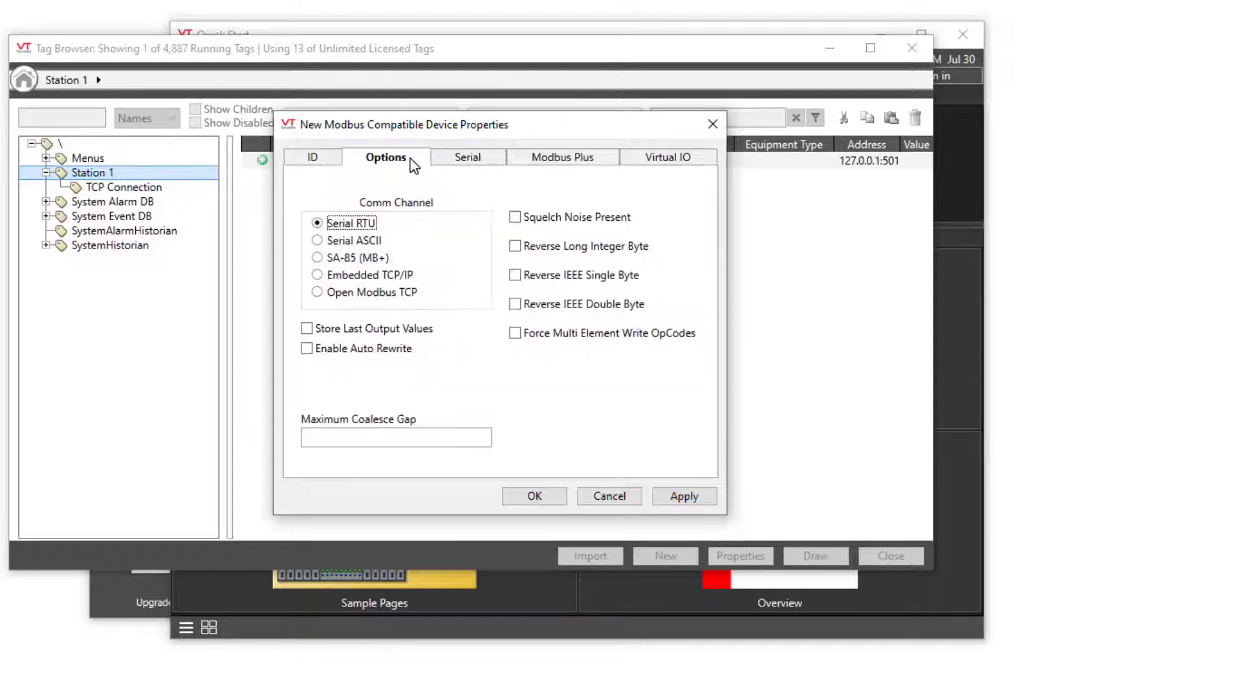
{"action": "left_click", "coordinate": [400, 298]}
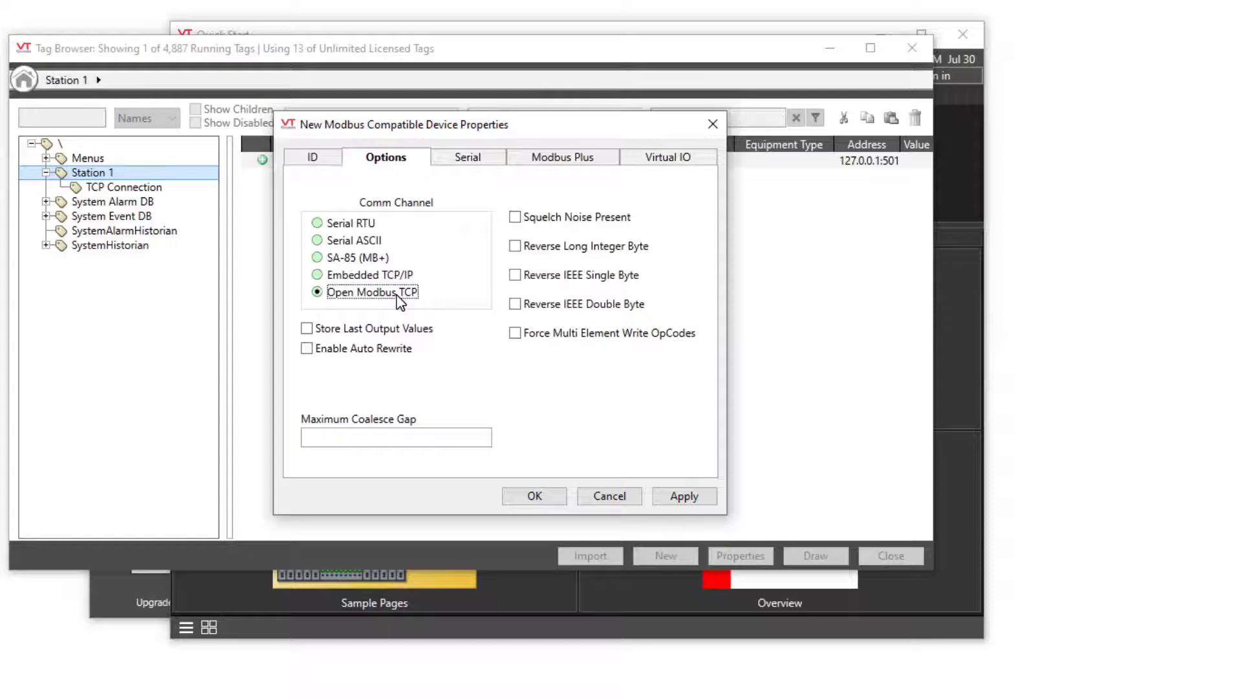
Set the device's port to the TCP Connection tag and save it
{"action": "left_click", "coordinate": [476, 161]}
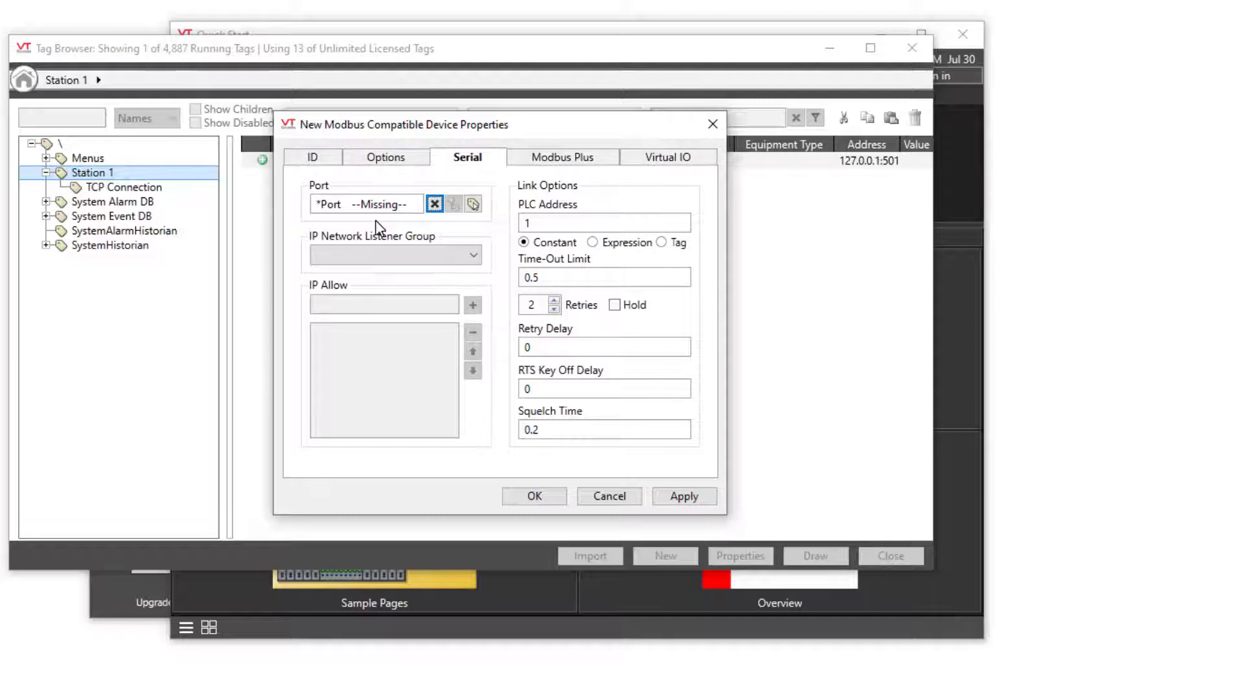
{"action": "left_click", "coordinate": [473, 204]}
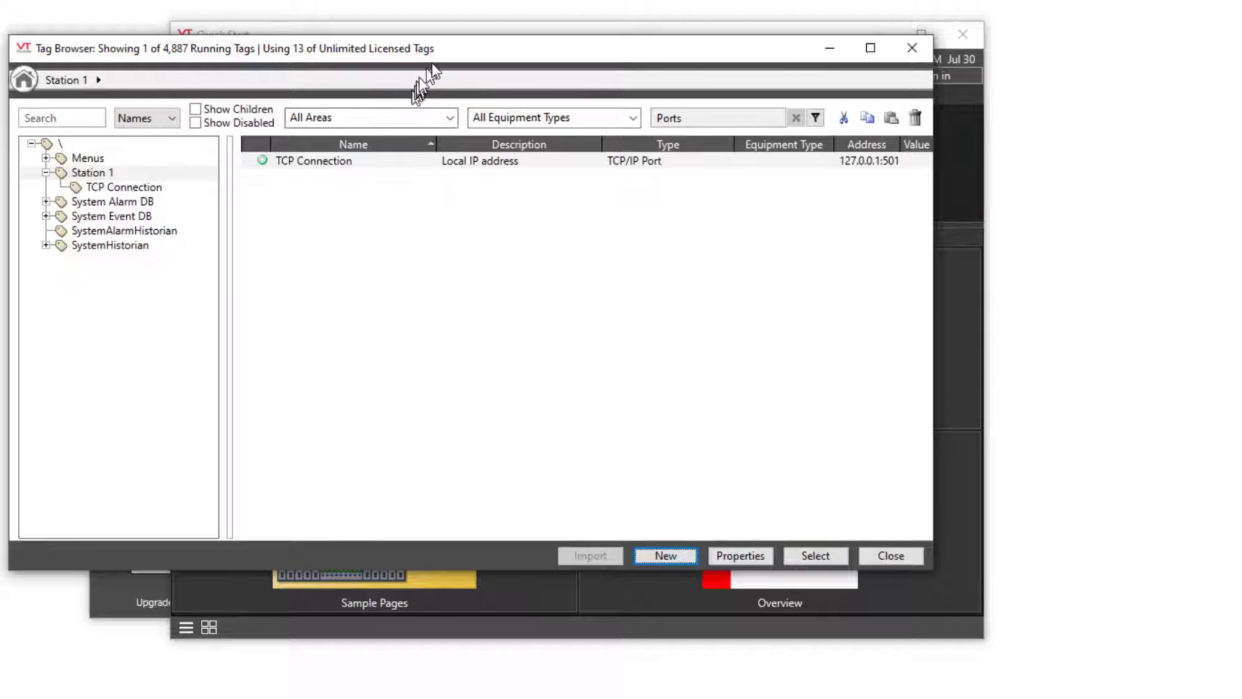
{"action": "left_click_drag", "start_coordinate": [441, 52], "coordinate": [456, 83]}
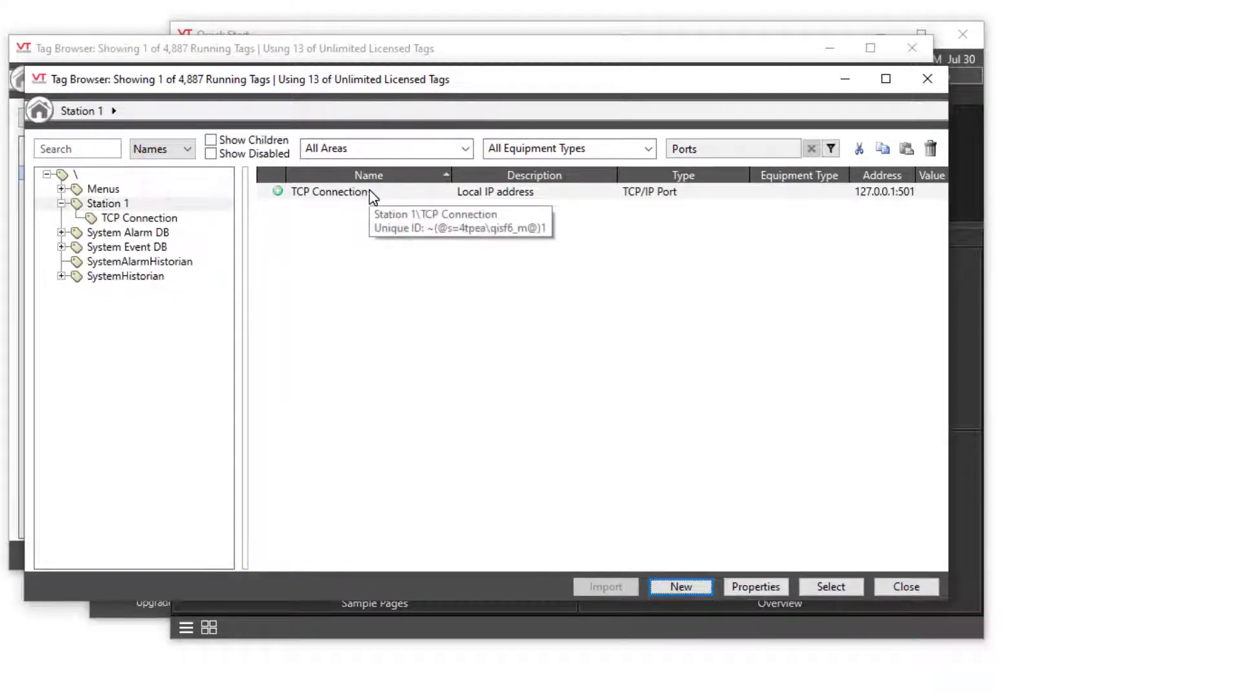
{"action": "left_click_drag", "start_coordinate": [370, 190], "coordinate": [396, 202]}
{"action": "right_click", "coordinate": [396, 201]}
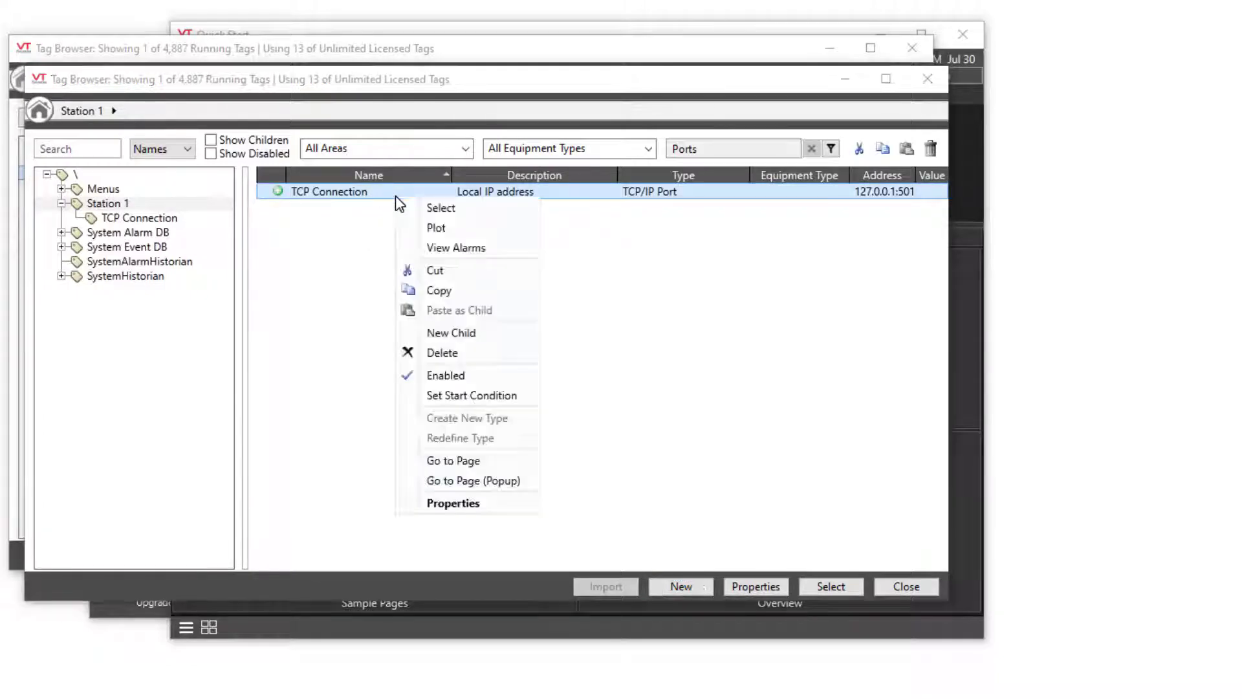
{"action": "left_click", "coordinate": [441, 208]}
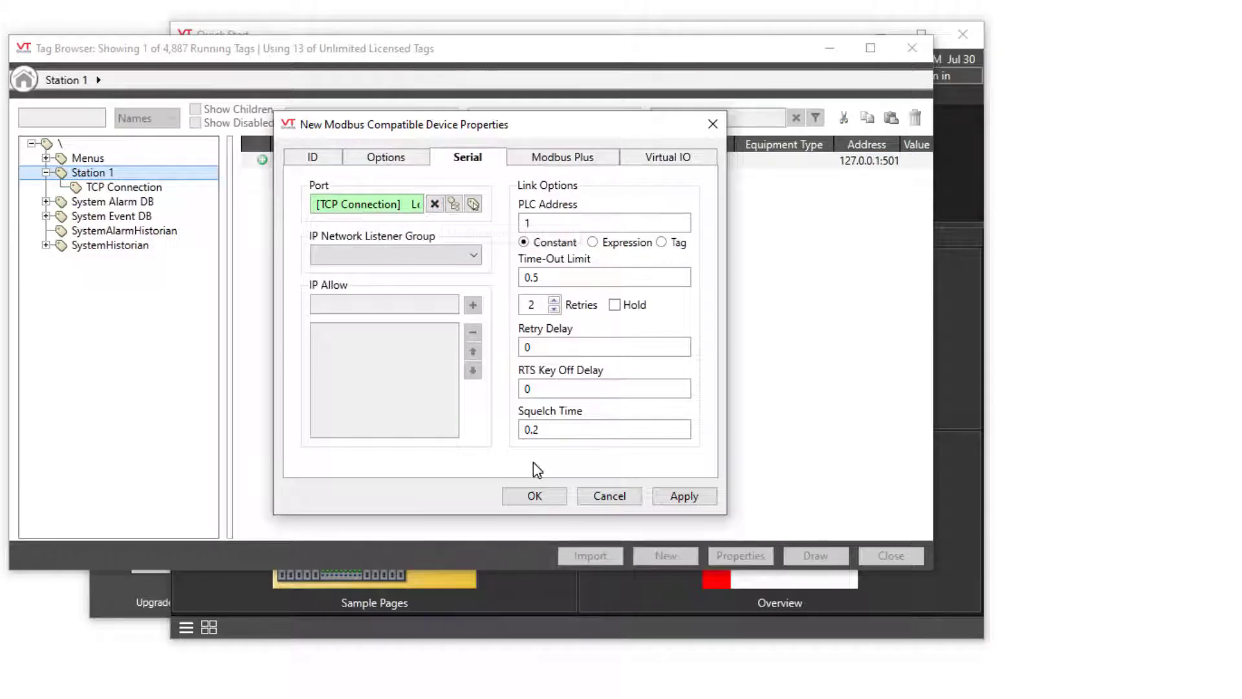
{"action": "left_click", "coordinate": [536, 496]}
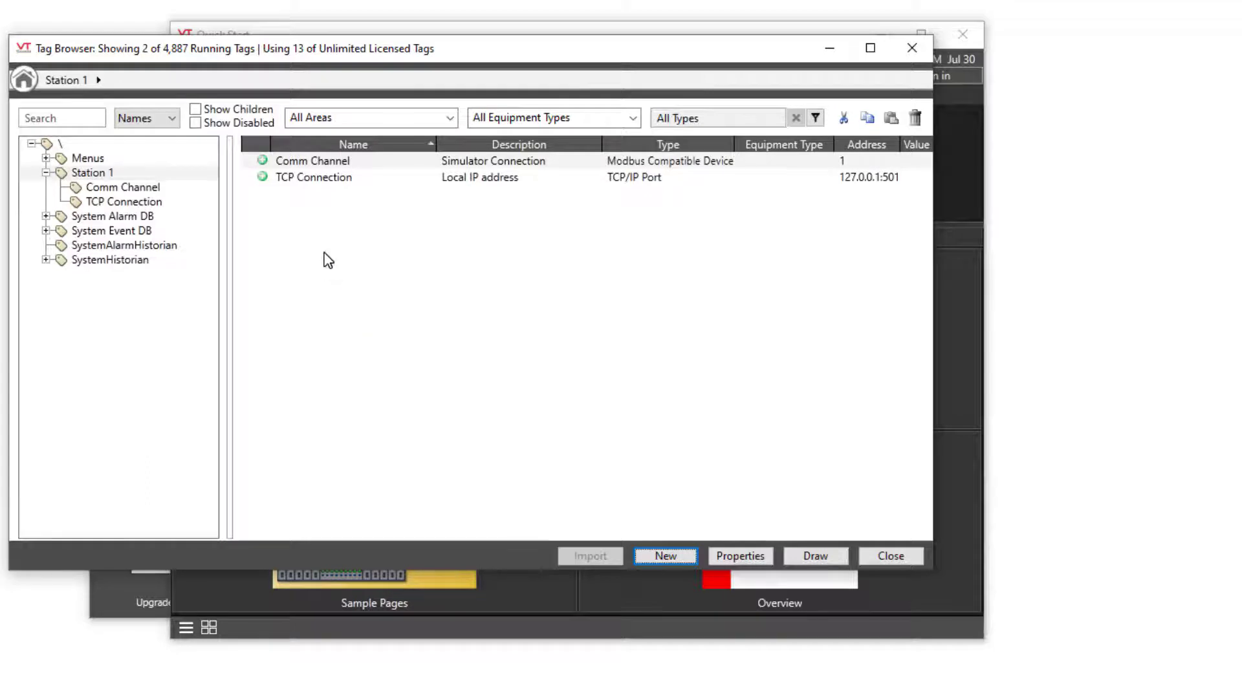
Add an Analog I/O and Calculations child tag under Comm Channel
{"action": "right_click", "coordinate": [328, 167]}
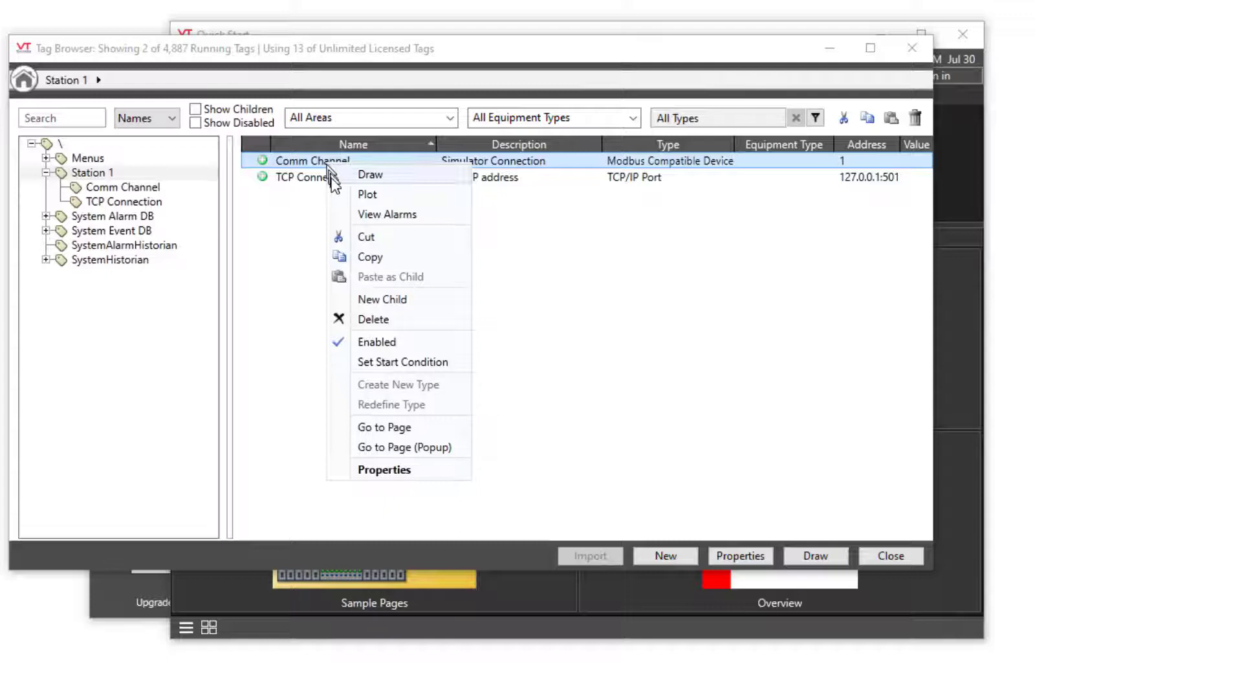
{"action": "left_click", "coordinate": [403, 302]}
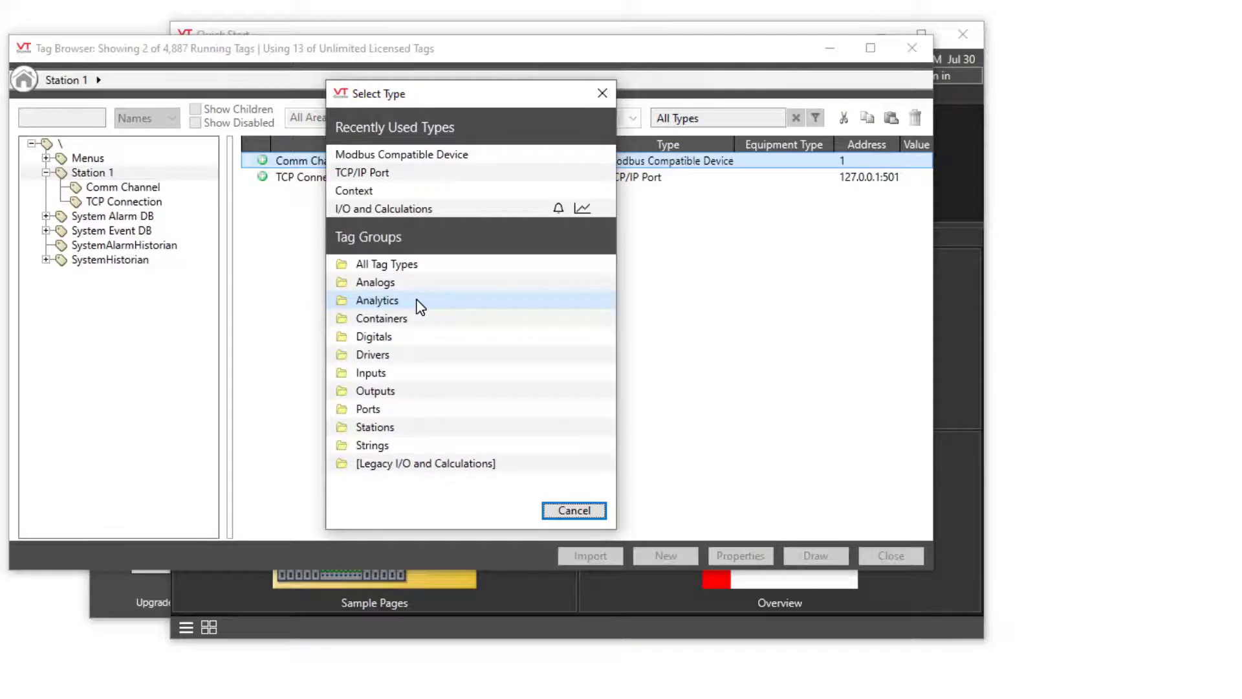
{"action": "left_click", "coordinate": [417, 208]}
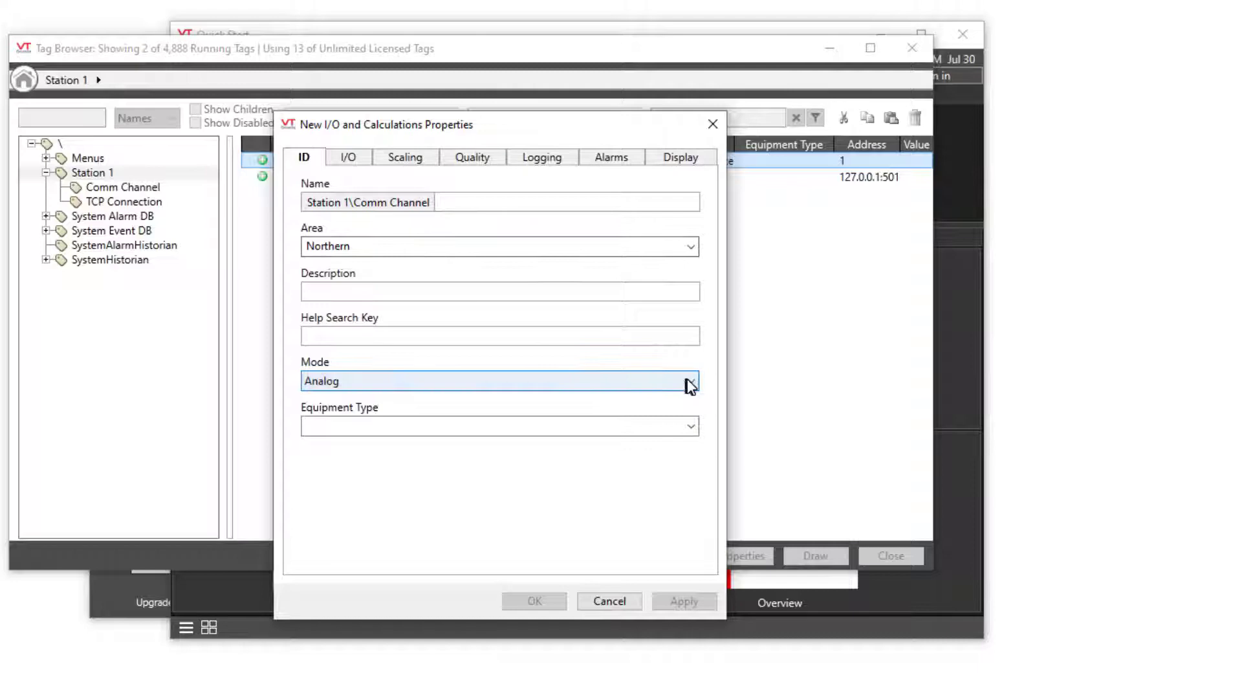
{"action": "left_click", "coordinate": [687, 380]}
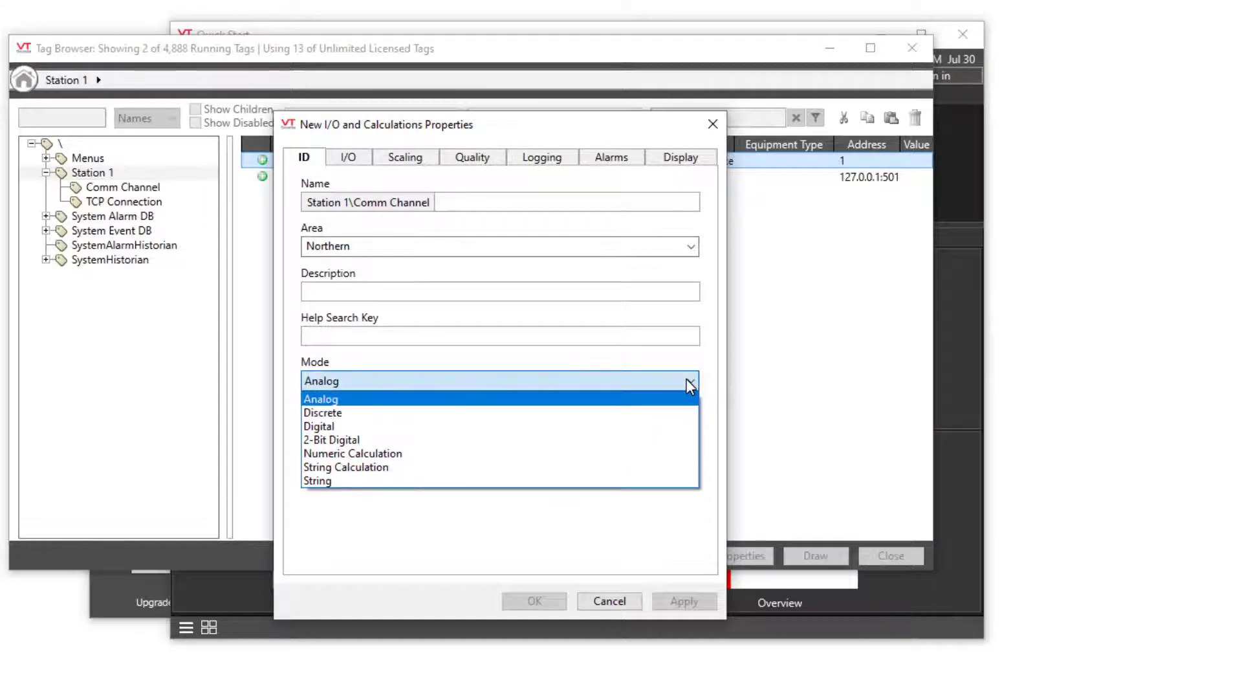
{"action": "left_click", "coordinate": [595, 402]}
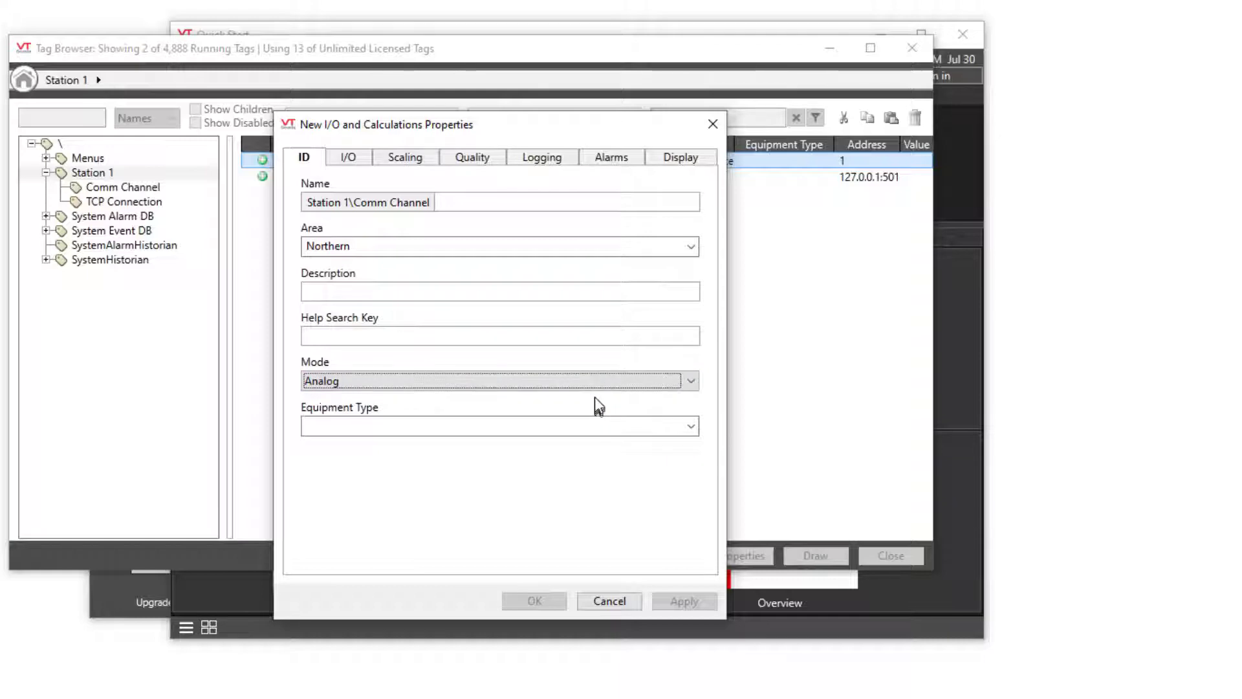
Name the tag 'Level' with the description 'Water Level'
{"action": "left_click", "coordinate": [463, 202]}
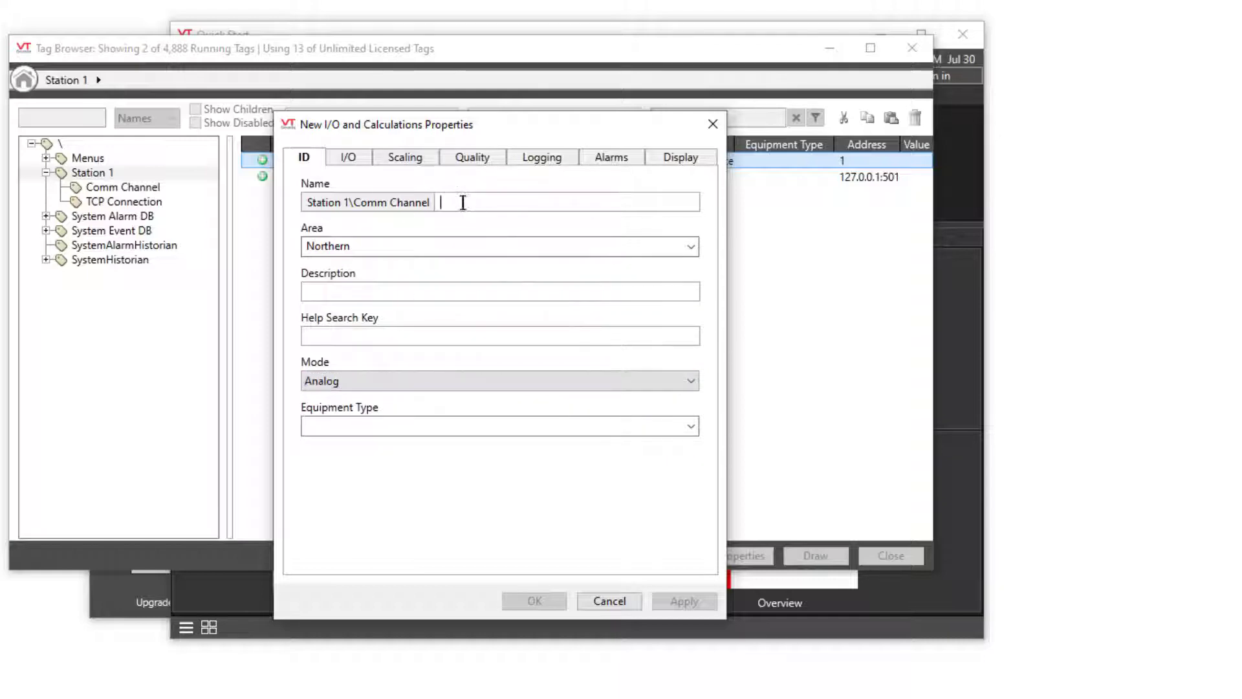
{"action": "type", "text": "Level"}
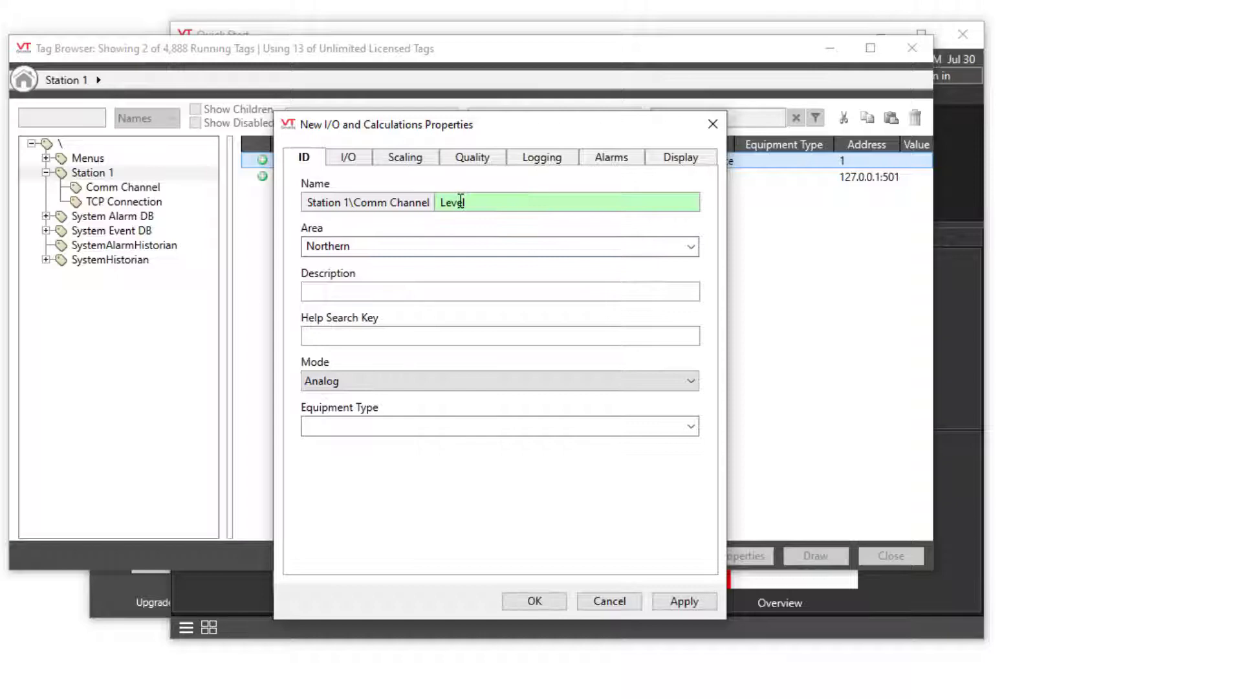
{"action": "key", "text": "Tab"}
{"action": "key", "text": "Tab"}
{"action": "type", "text": "Water Level"}
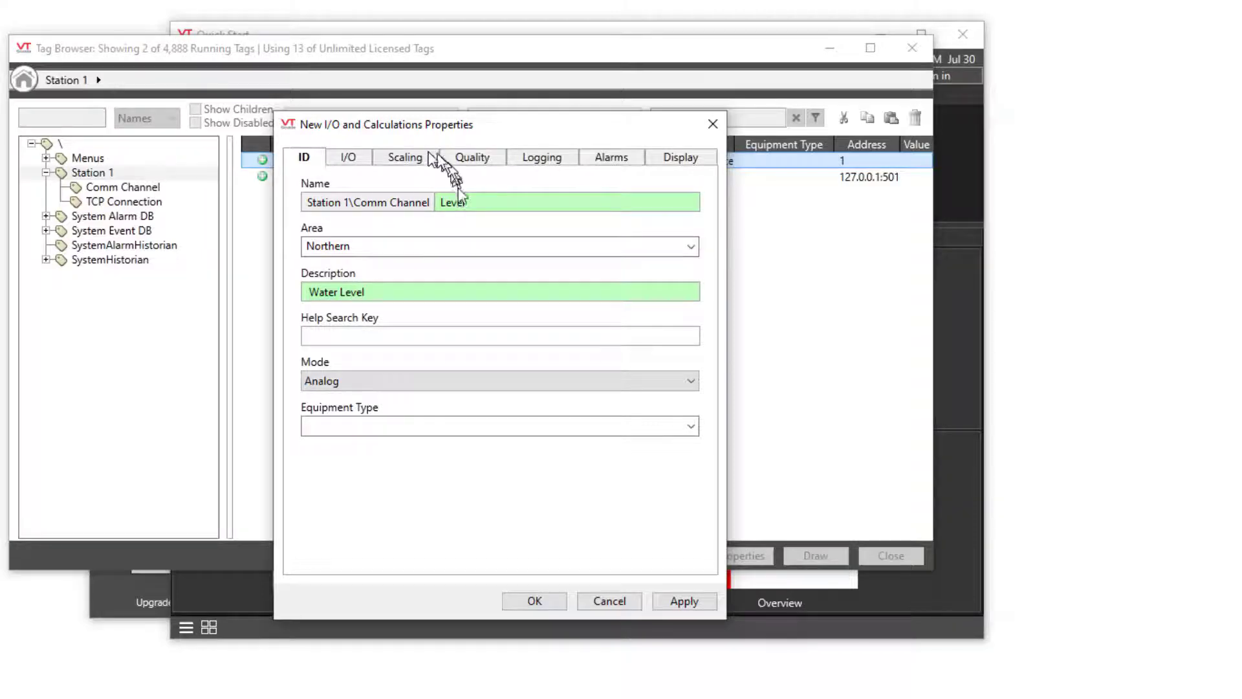
Set the tag's I/O Read Address to 40001
{"action": "left_click", "coordinate": [353, 160]}
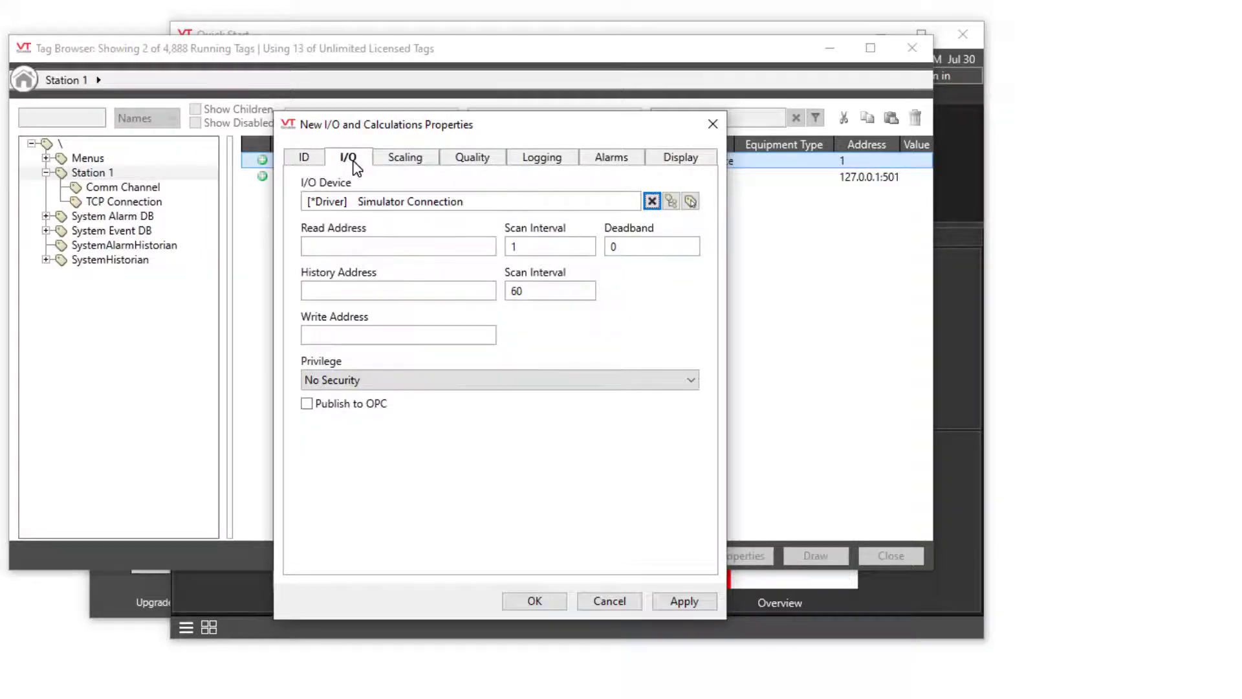
{"action": "left_click", "coordinate": [361, 244]}
{"action": "type", "text": "4000"}
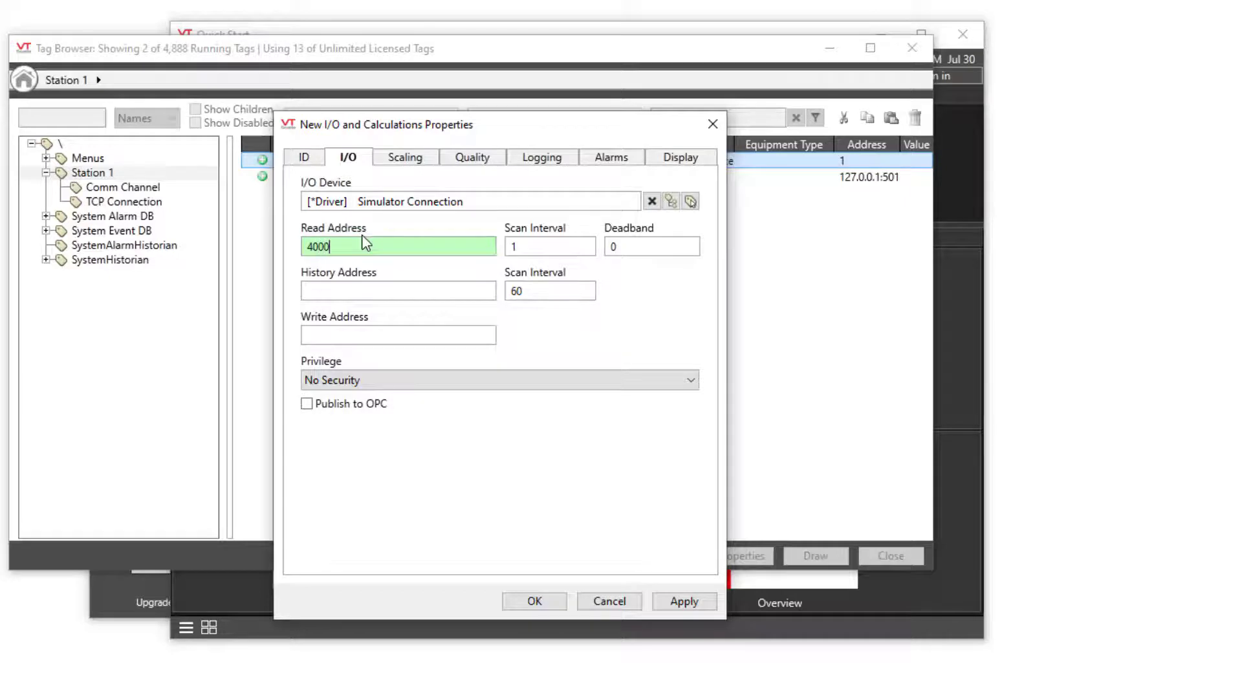
{"action": "type", "text": "1"}
{"action": "left_click", "coordinate": [373, 335]}
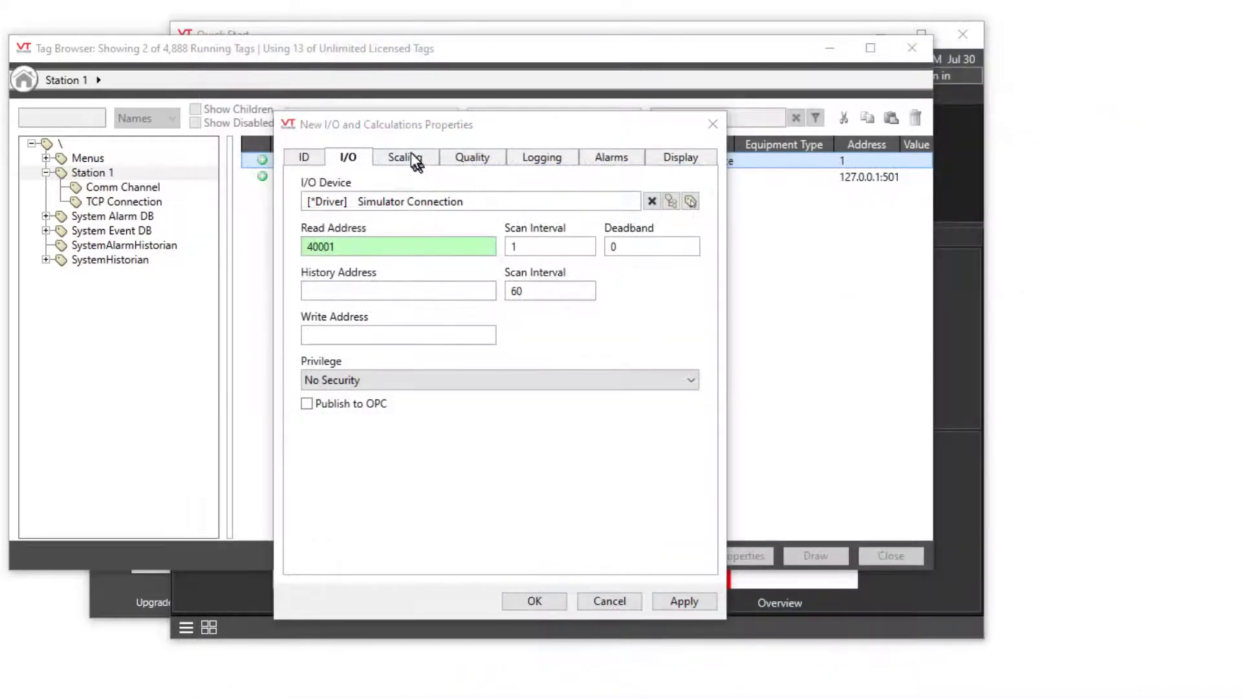
On the Scaling tab, make unscaled 0–10000 map to 0–100 with an expected range of 10 to 40
{"action": "left_click", "coordinate": [411, 156]}
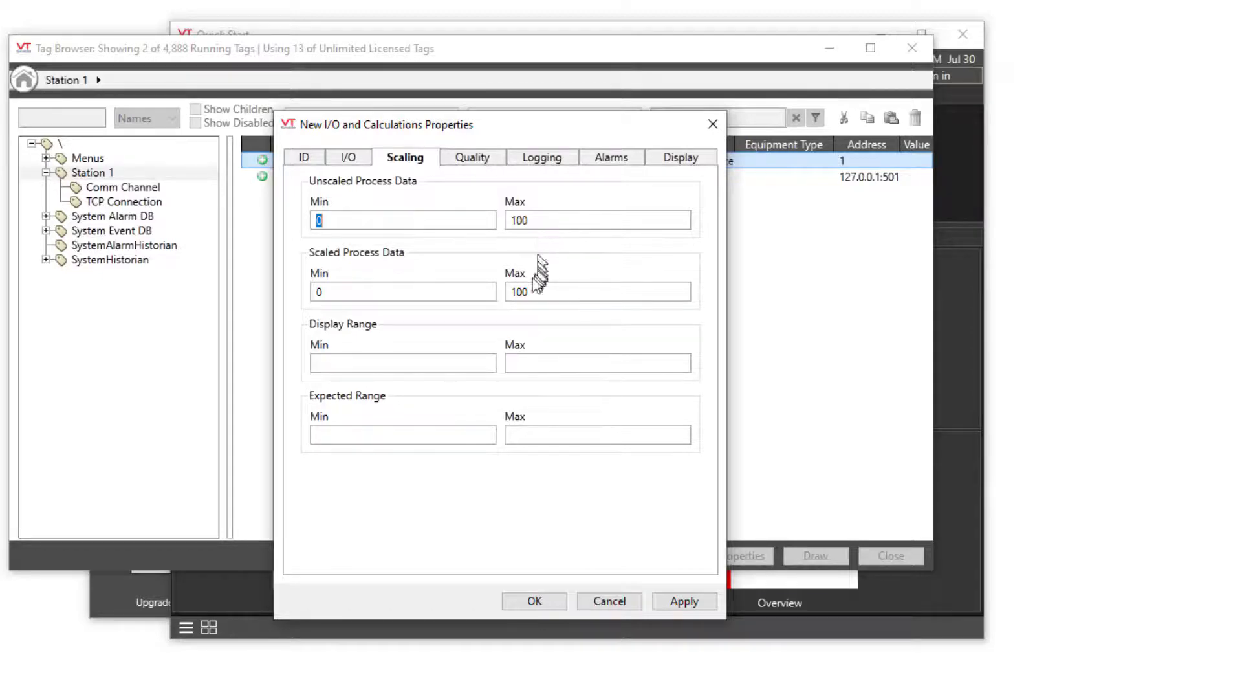
{"action": "left_click_drag", "start_coordinate": [531, 292], "coordinate": [496, 293]}
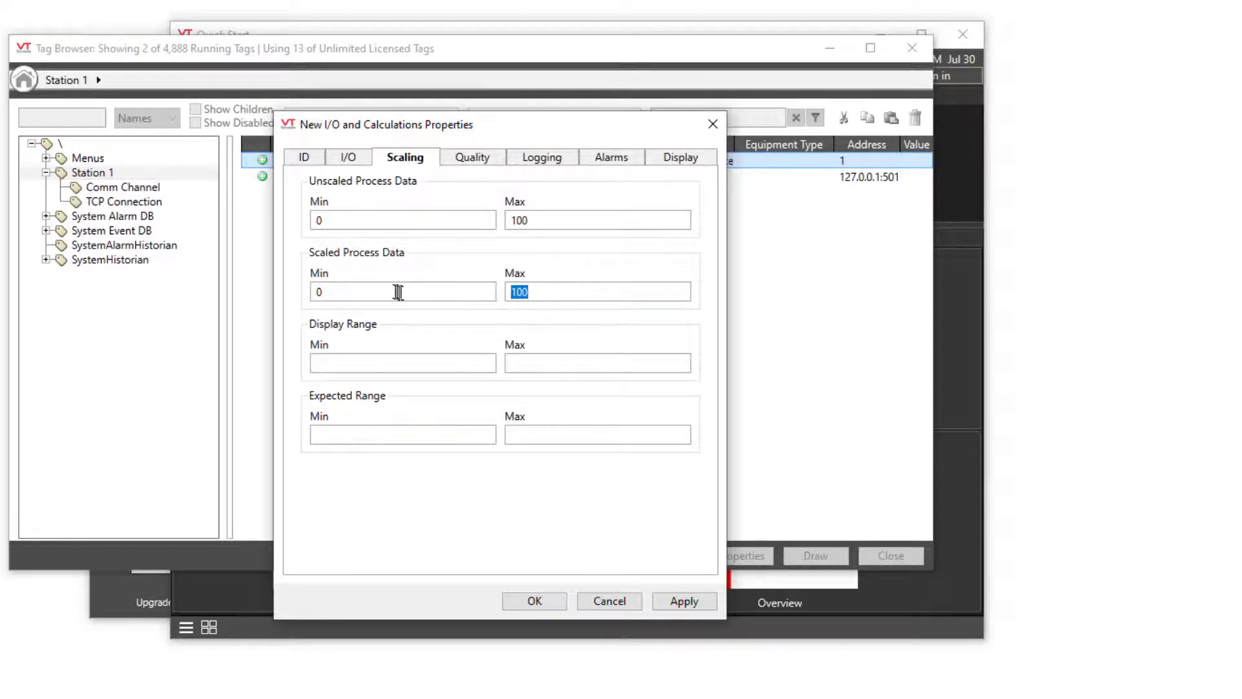
{"action": "left_click_drag", "start_coordinate": [396, 292], "coordinate": [319, 291]}
{"action": "left_click", "coordinate": [554, 222]}
{"action": "type", "text": "00"}
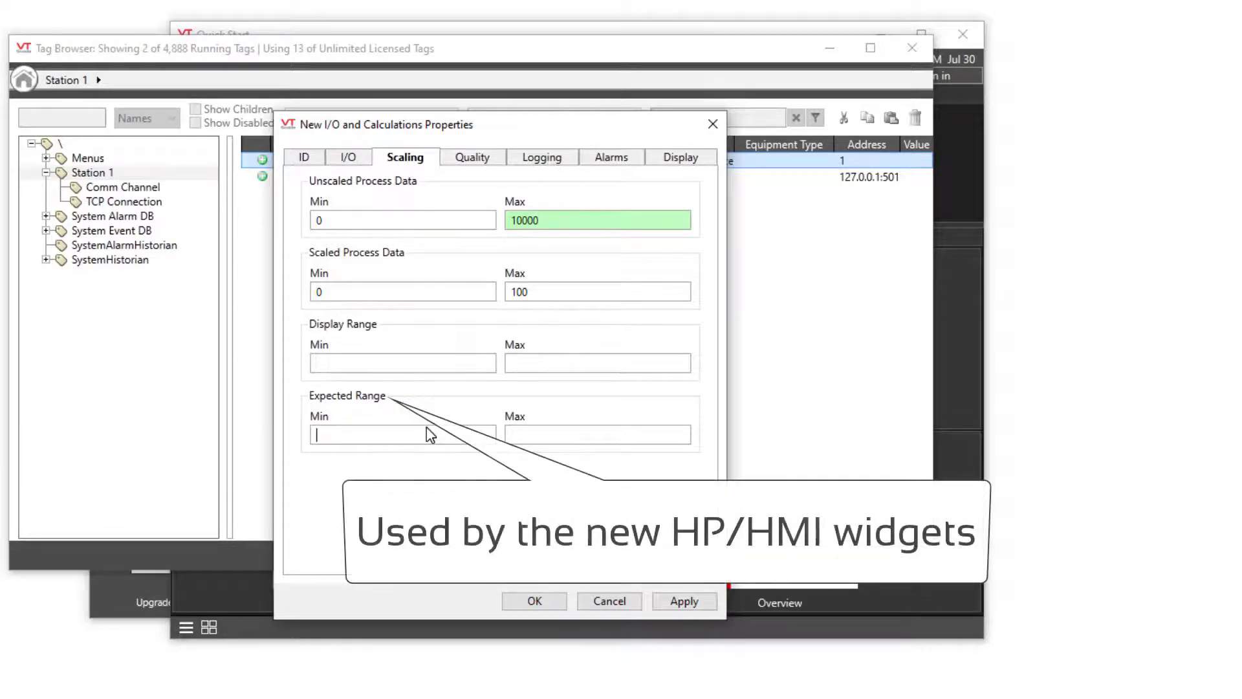
{"action": "type", "text": "10"}
{"action": "left_click", "coordinate": [547, 434]}
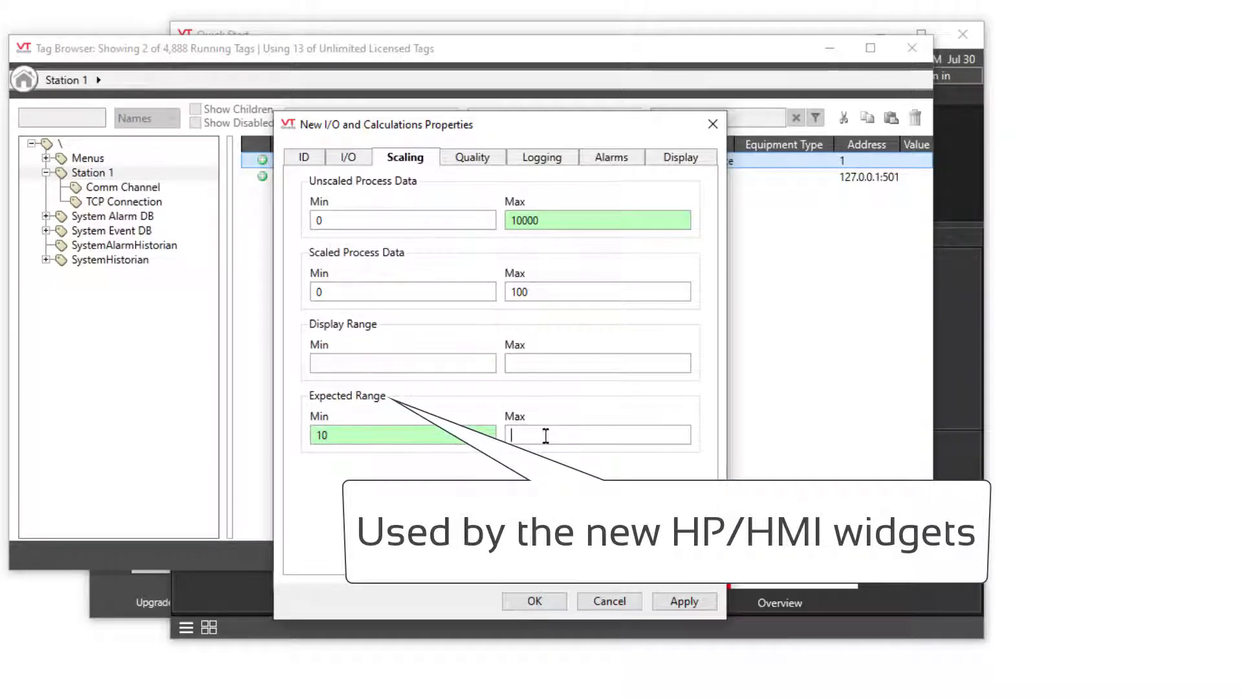
{"action": "type", "text": "40"}
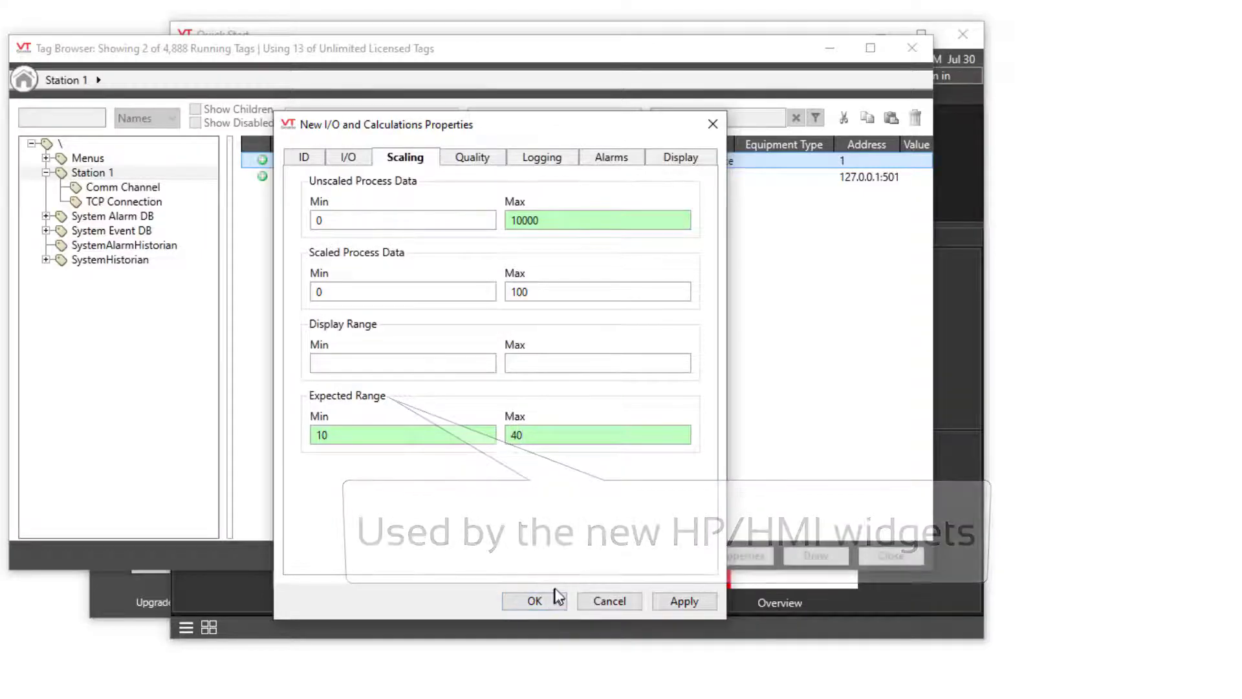
Set the logging deadband to .1
{"action": "left_click", "coordinate": [556, 160]}
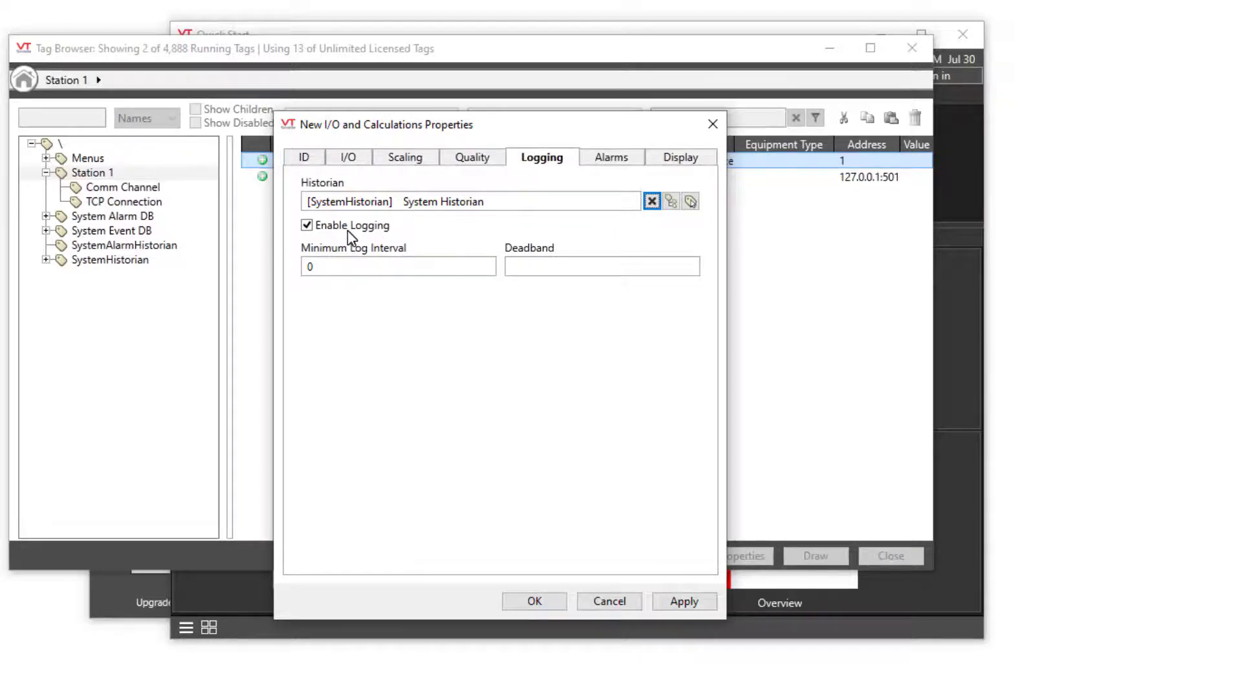
{"action": "left_click", "coordinate": [533, 267]}
{"action": "type", "text": ".1"}
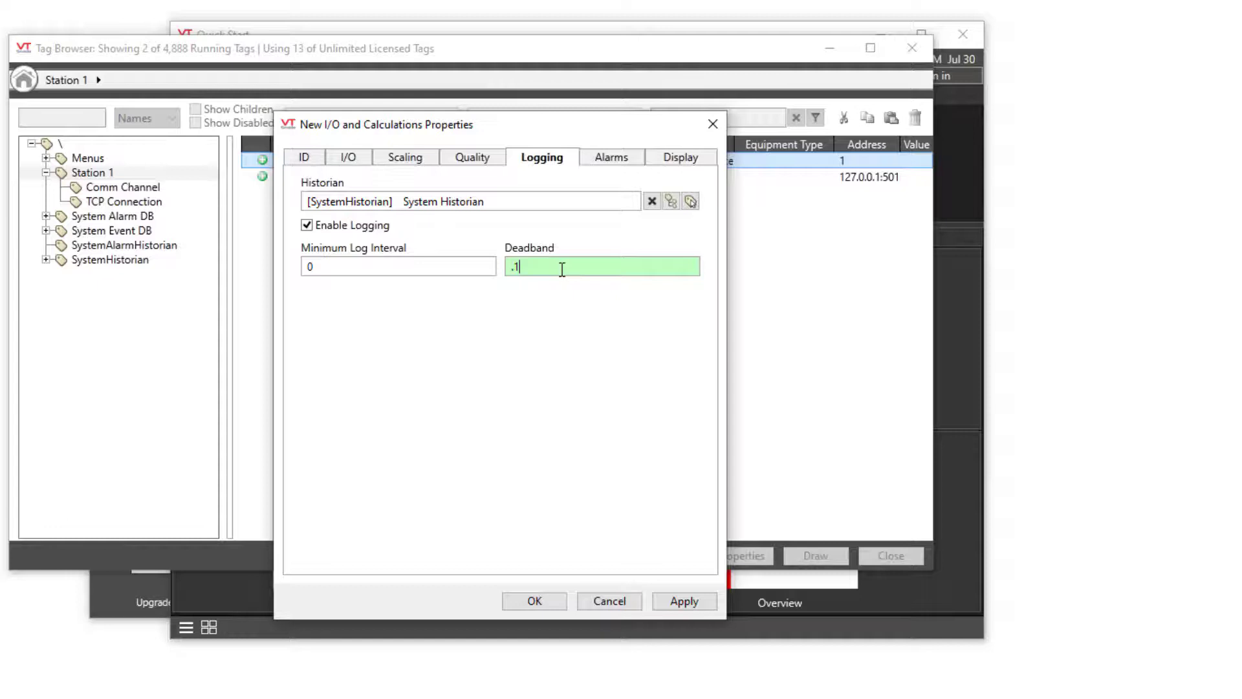
Give the low alarm a [3] Warning priority with a setpoint of 5
{"action": "left_click", "coordinate": [618, 160]}
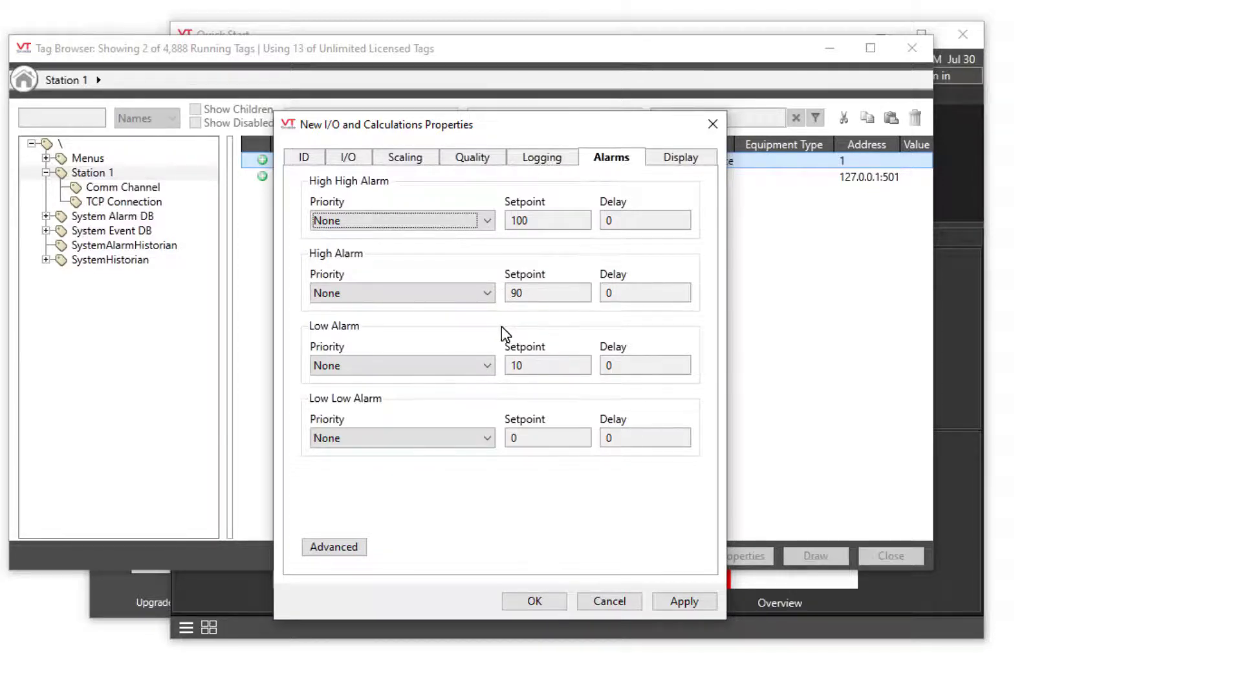
{"action": "left_click", "coordinate": [484, 366]}
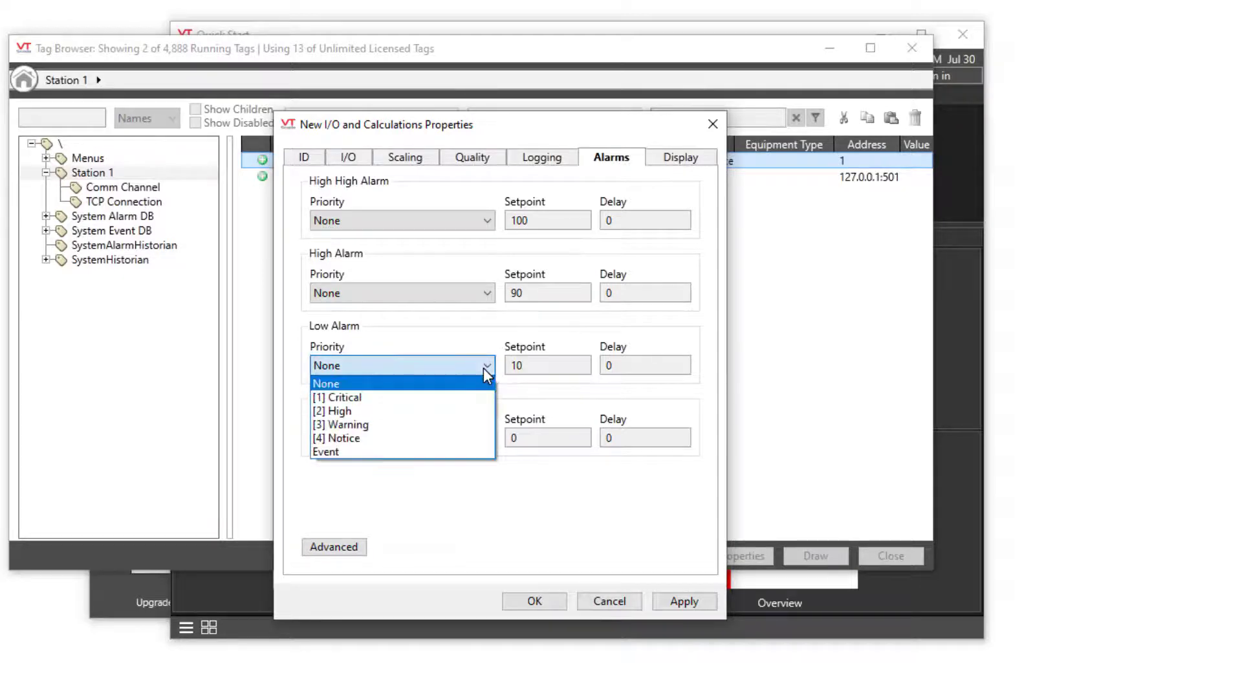
{"action": "left_click", "coordinate": [460, 425]}
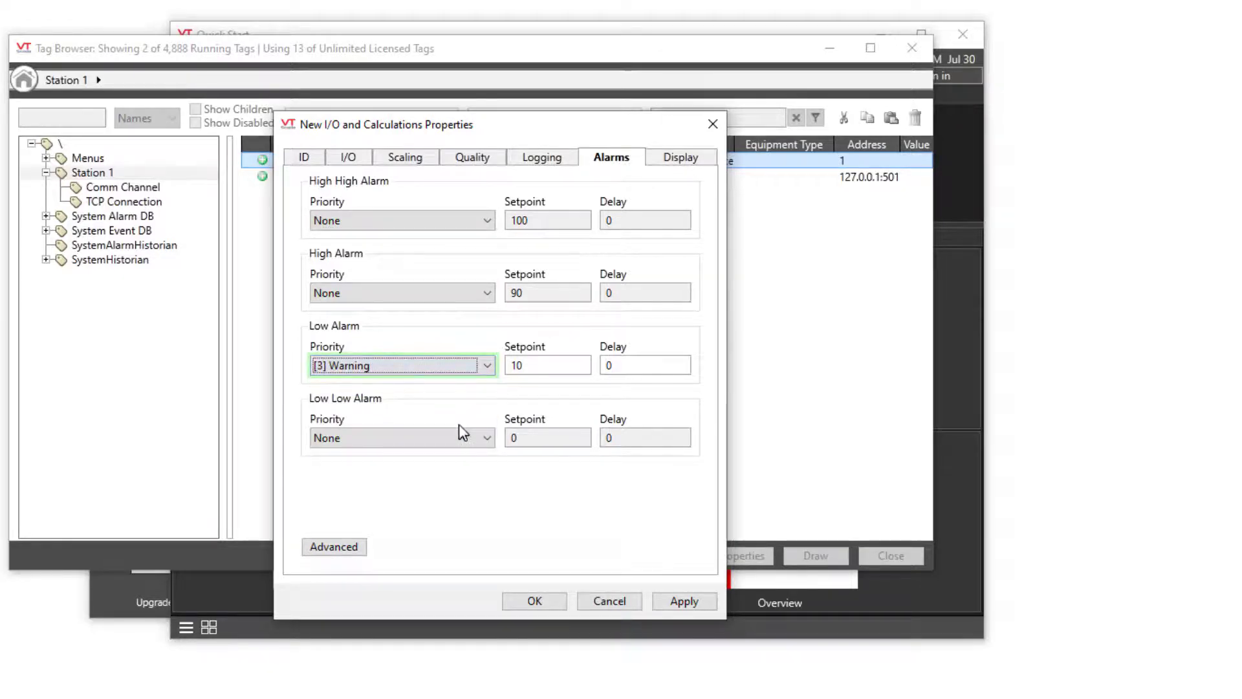
{"action": "double_click", "coordinate": [535, 364]}
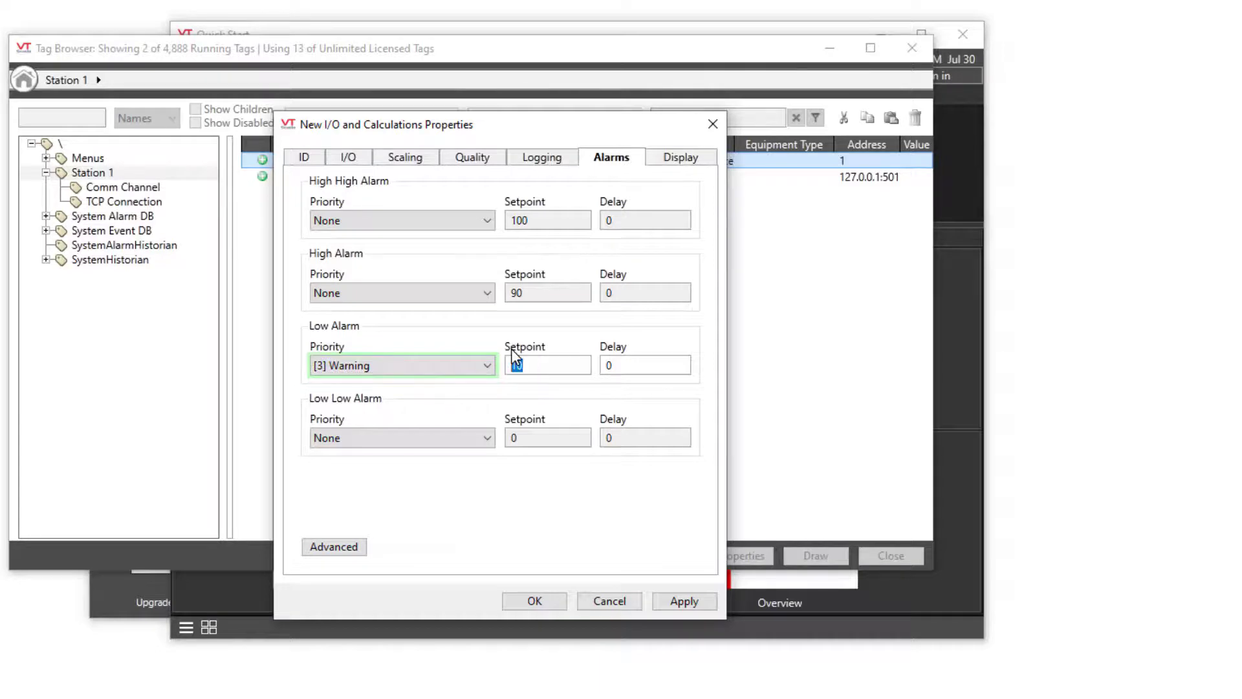
{"action": "type", "text": "5"}
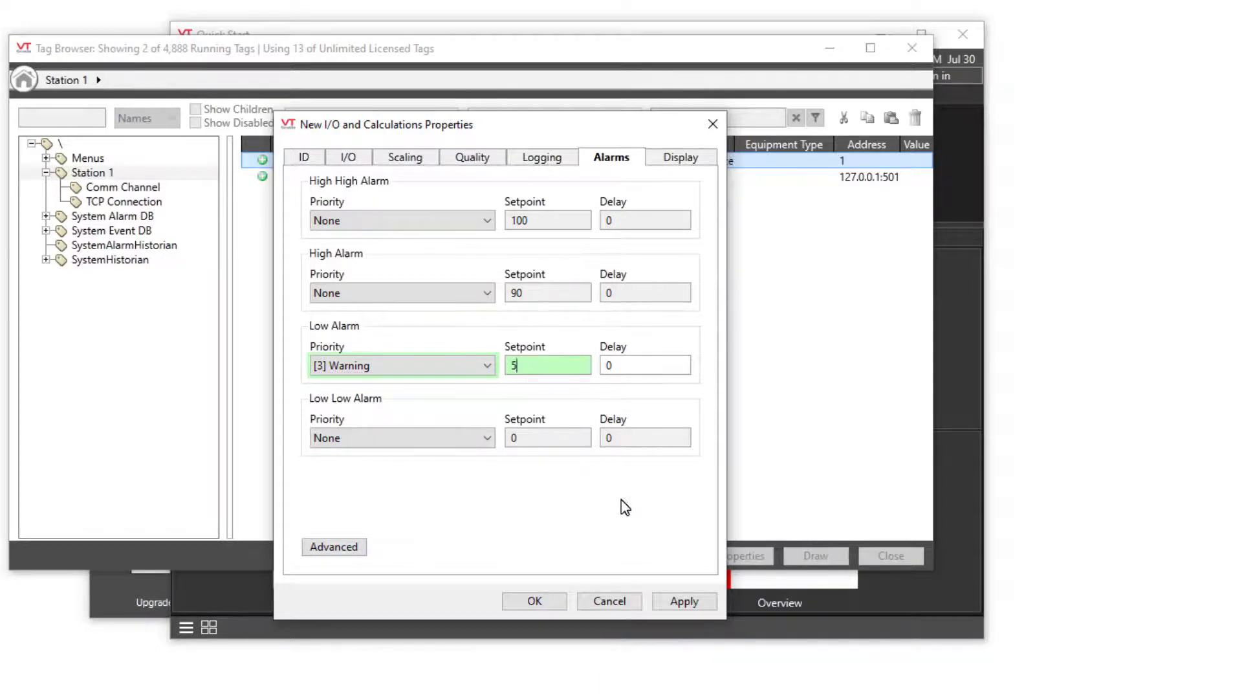
Set the engineering units to 'in.' and save the Level tag
{"action": "left_click", "coordinate": [678, 167]}
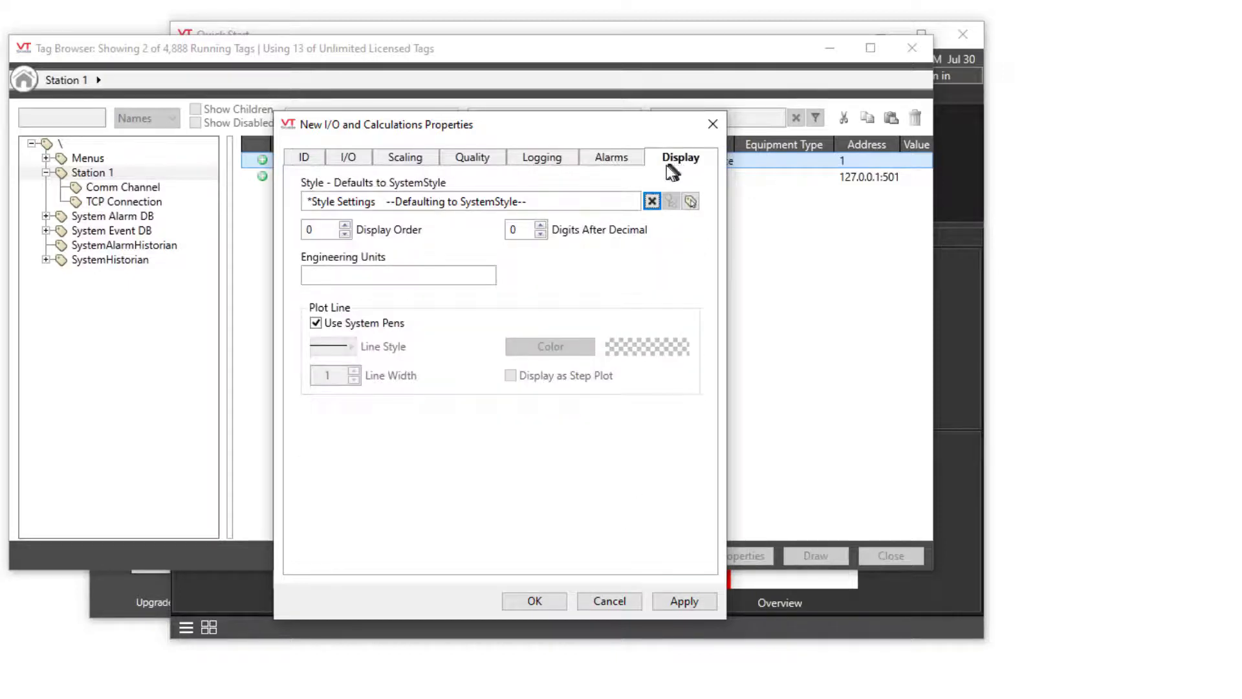
{"action": "left_click", "coordinate": [414, 275]}
{"action": "type", "text": "in."}
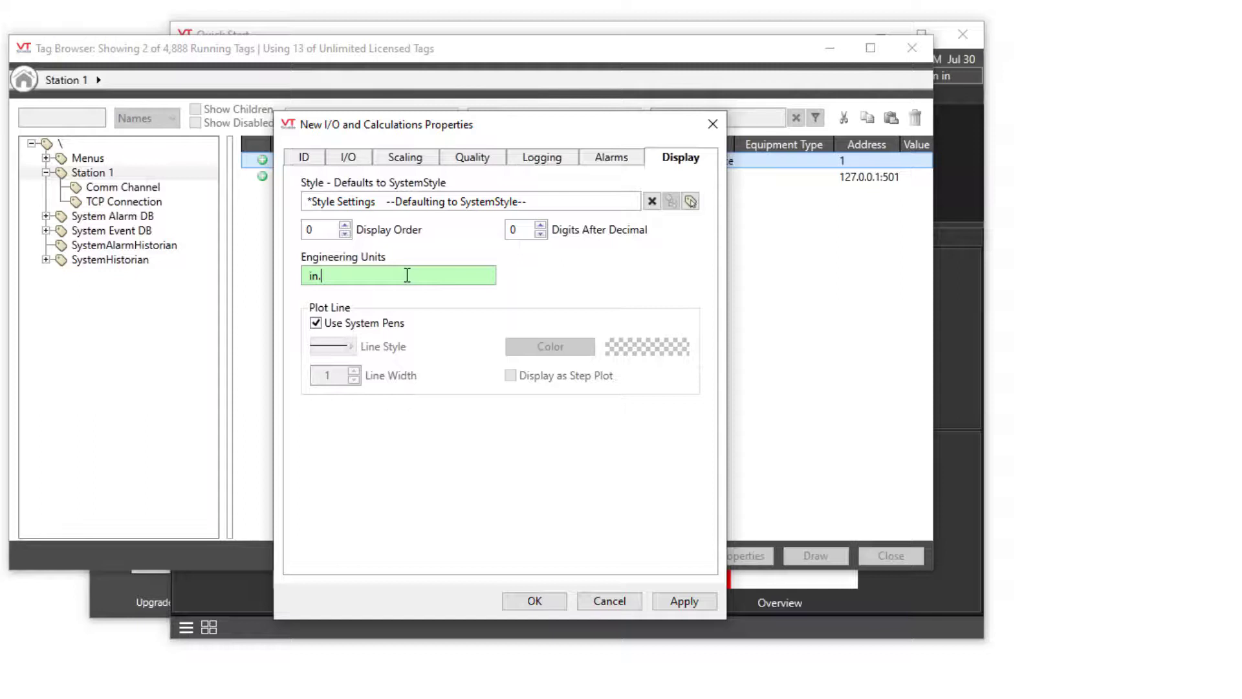
{"action": "left_click", "coordinate": [534, 601]}
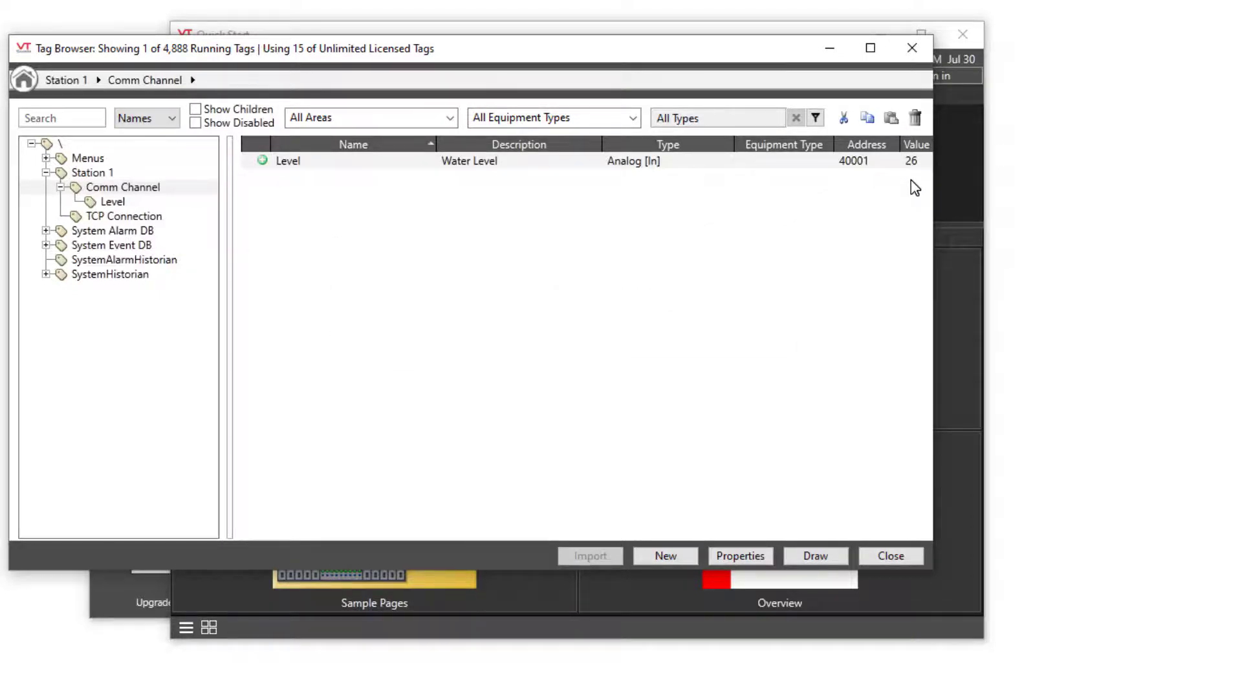
Draw the Level tag, opening Idea Studio, and shrink the page editor window
{"action": "right_click", "coordinate": [350, 169]}
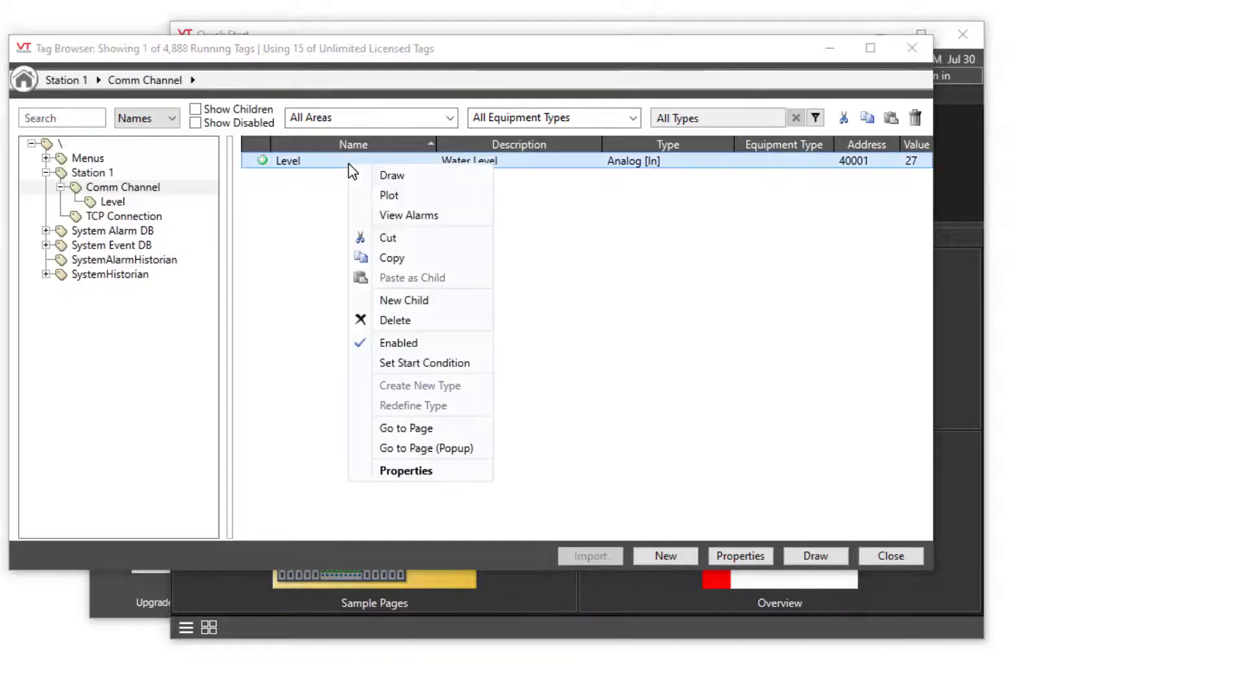
{"action": "left_click", "coordinate": [397, 182]}
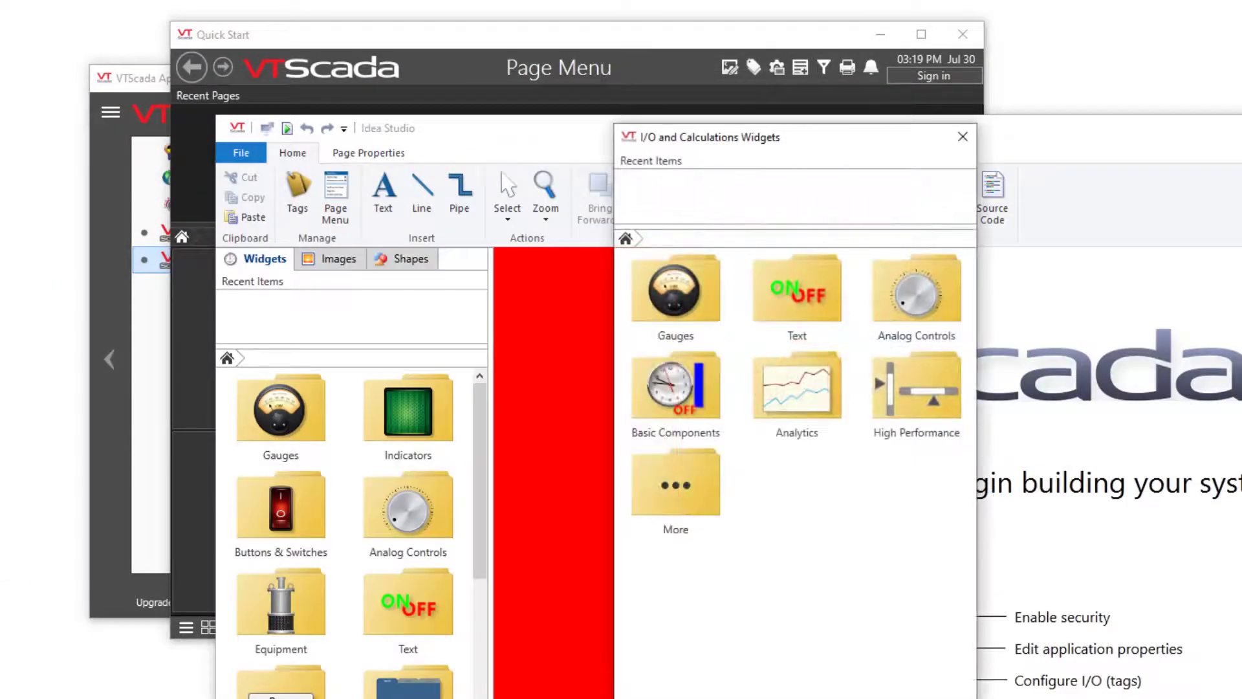
{"action": "left_click_drag", "start_coordinate": [1229, 686], "coordinate": [1107, 642]}
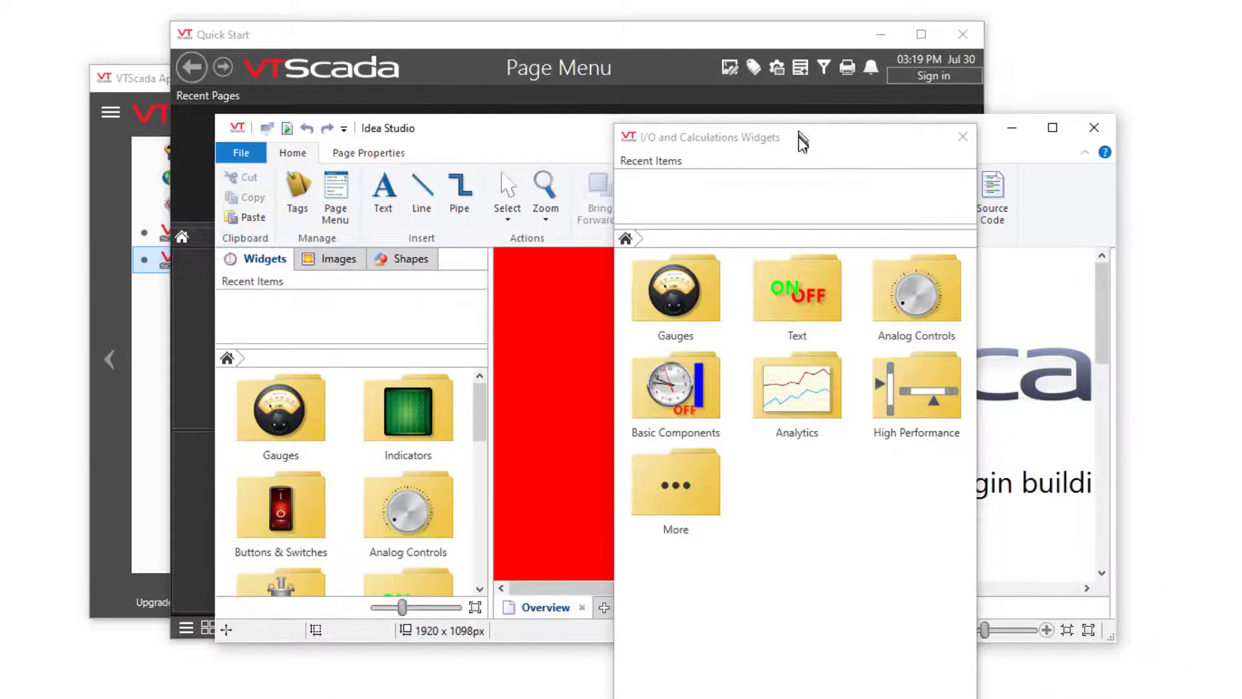
Resize and move the I/O and Calculations Widgets window clear of the editor
{"action": "left_click_drag", "start_coordinate": [801, 138], "coordinate": [510, 76]}
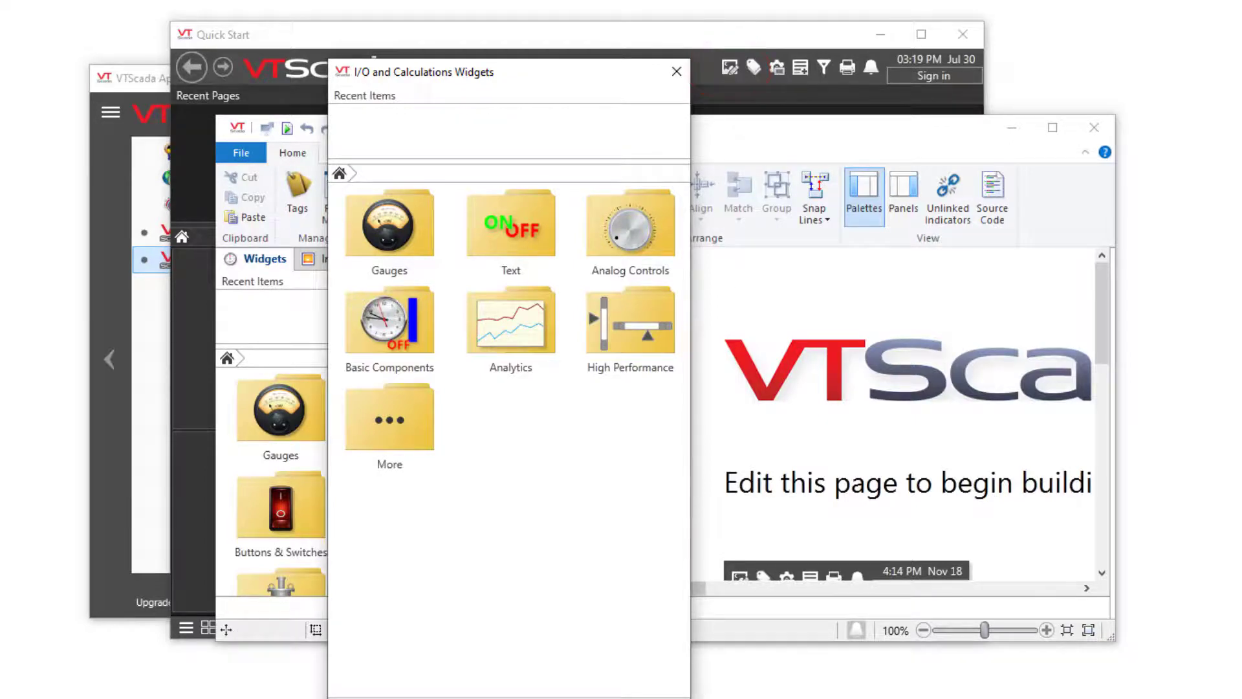
{"action": "left_click_drag", "start_coordinate": [689, 696], "coordinate": [665, 583]}
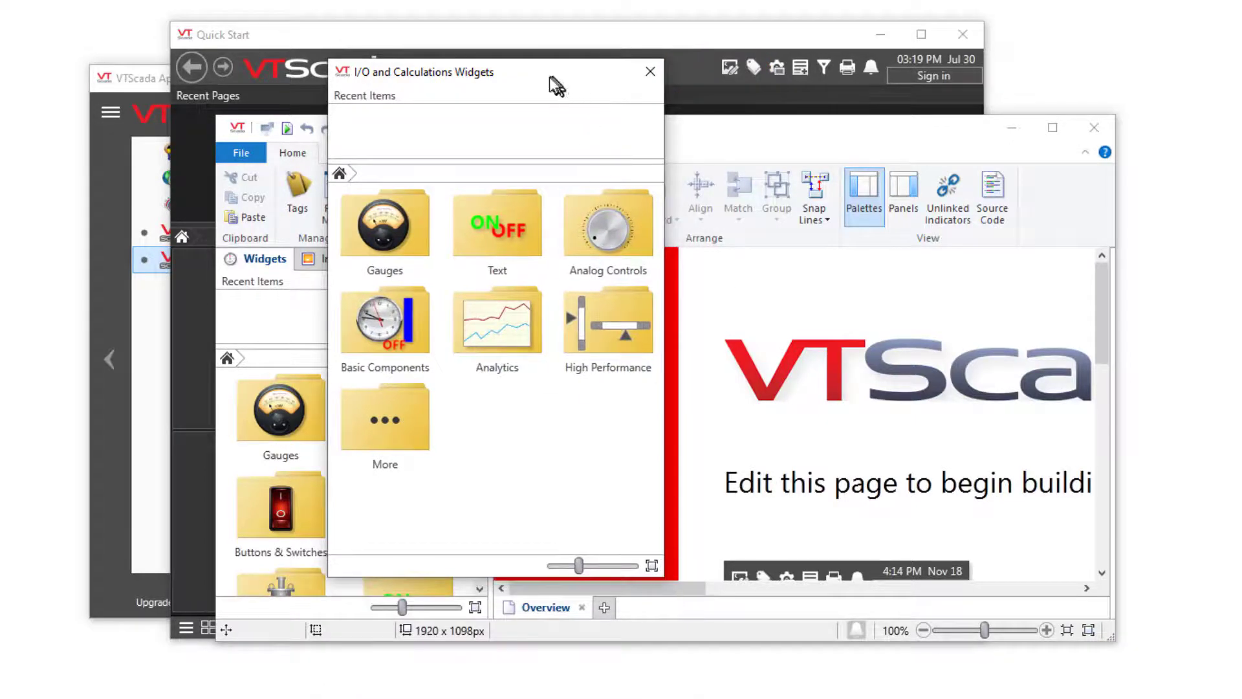
{"action": "left_click_drag", "start_coordinate": [555, 77], "coordinate": [552, 111]}
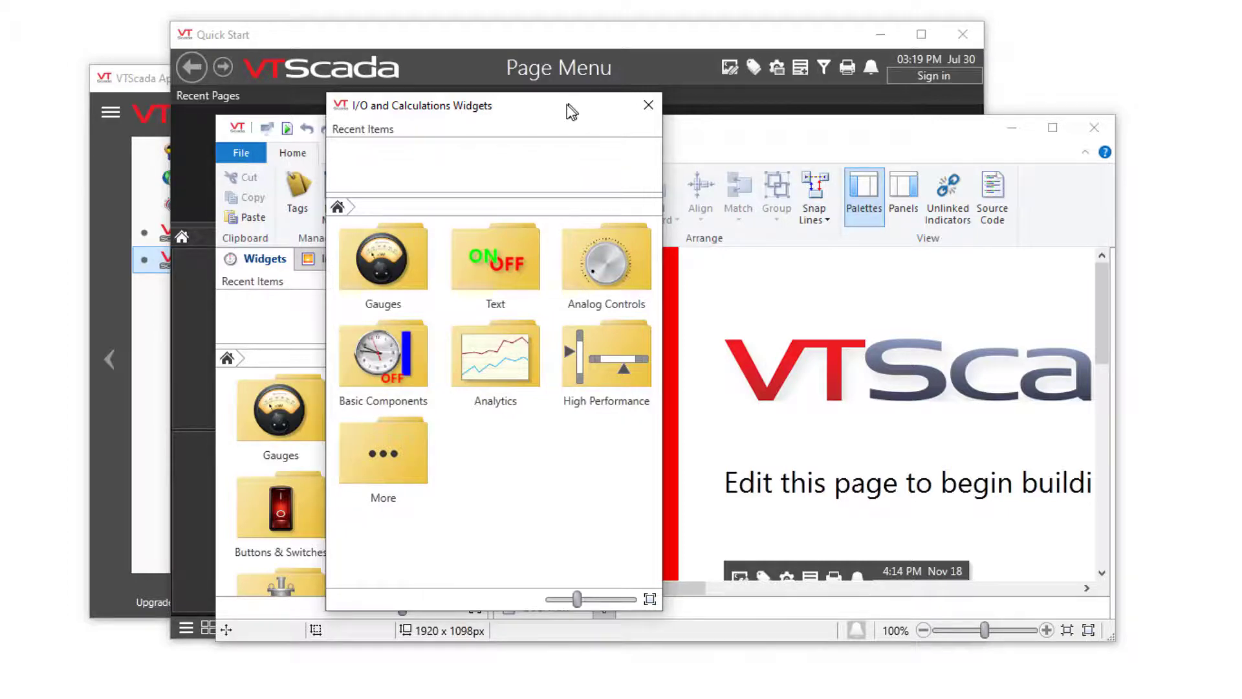
{"action": "left_click_drag", "start_coordinate": [572, 112], "coordinate": [367, 112]}
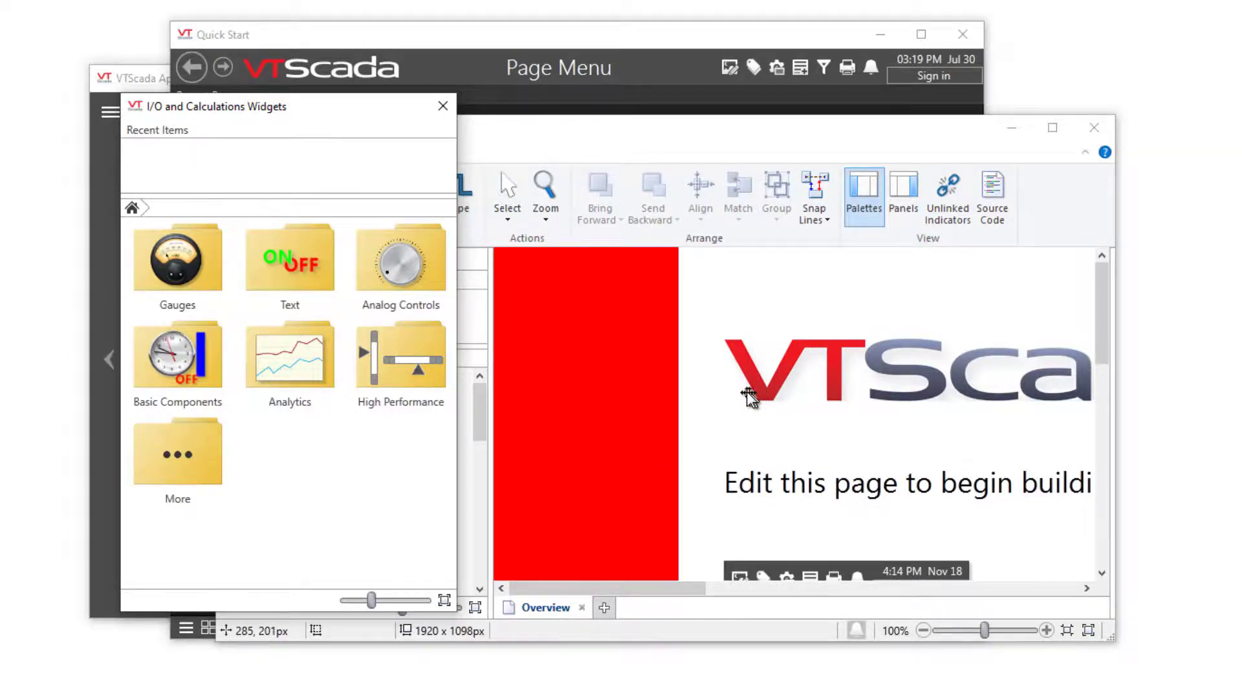
{"action": "left_click_drag", "start_coordinate": [299, 114], "coordinate": [313, 209]}
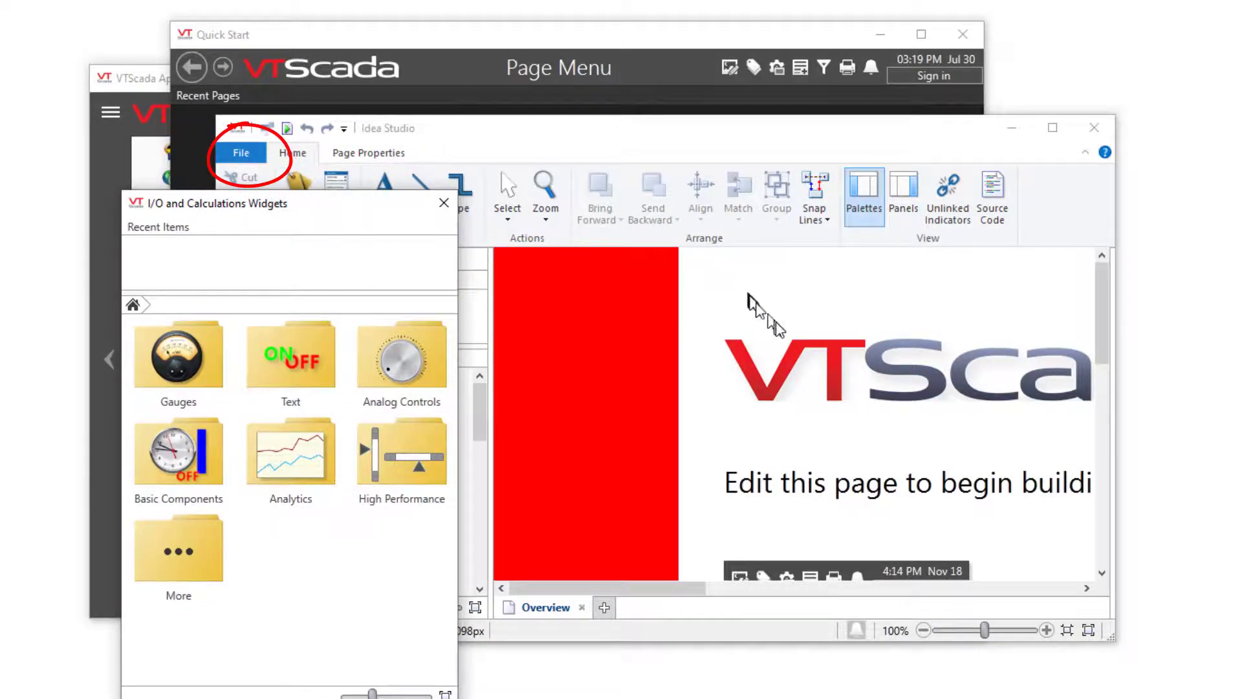
Select the logo and all objects on the Overview page, which brings up the Layers Panel help
{"action": "left_click", "coordinate": [797, 359]}
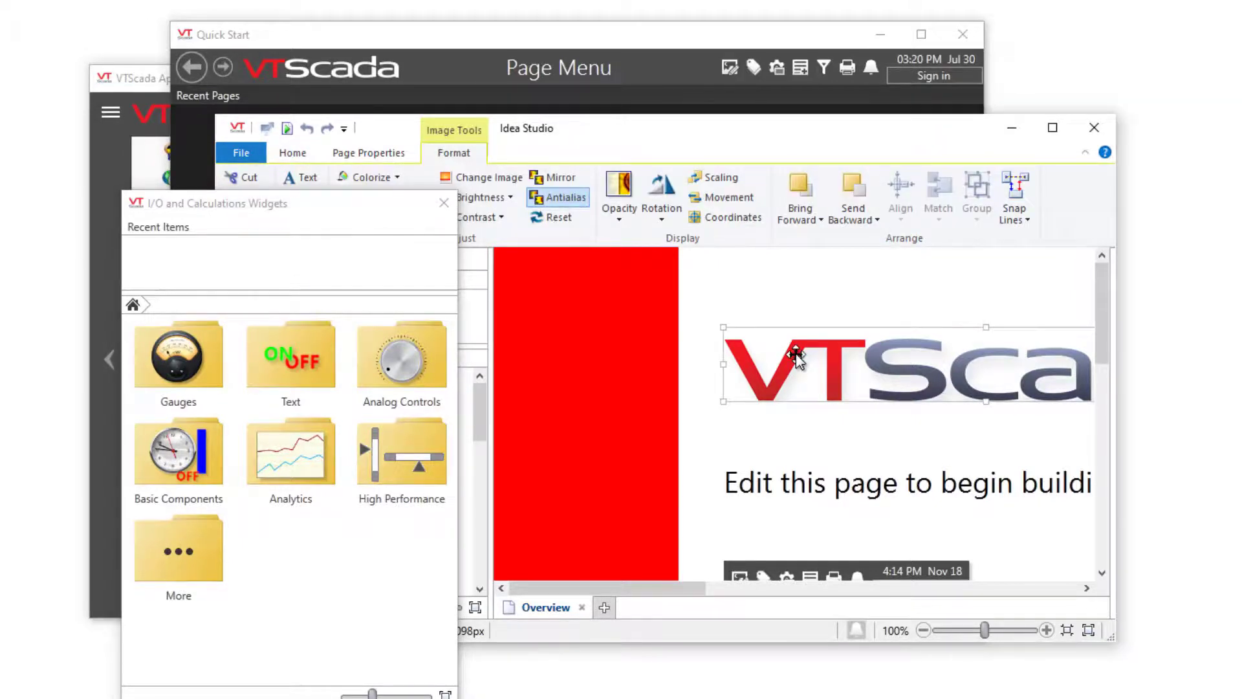
{"action": "key", "text": "ctrl+a"}
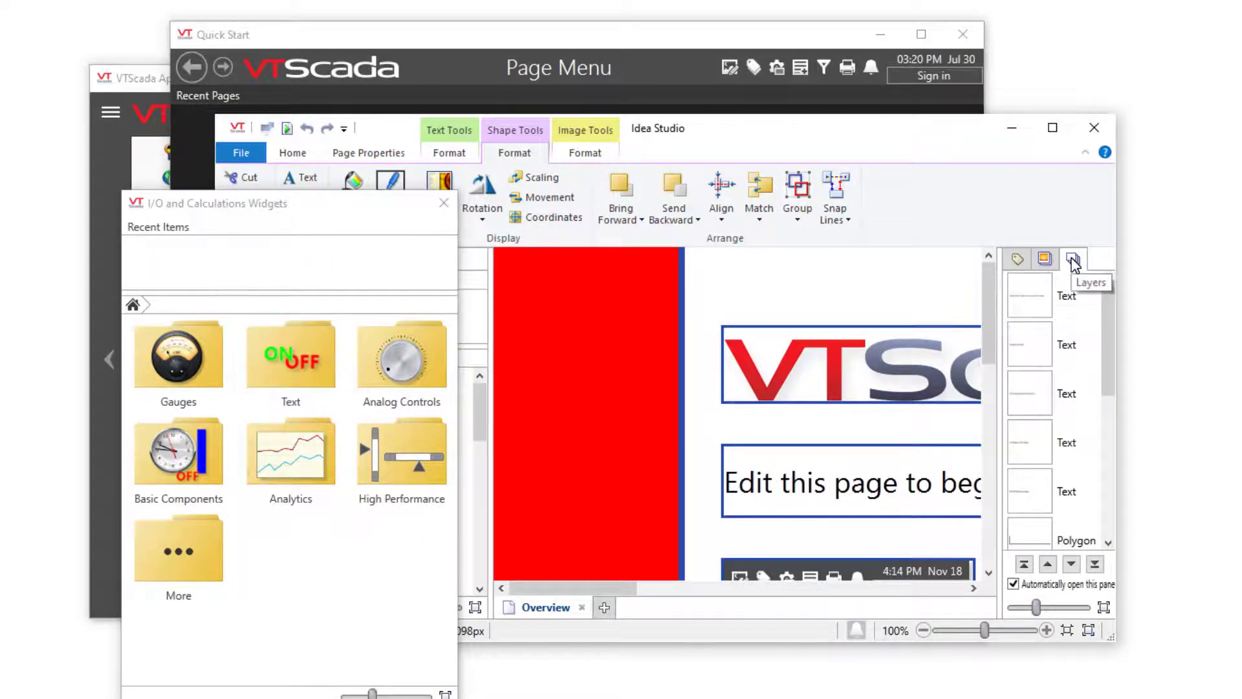
{"action": "key", "text": "F1"}
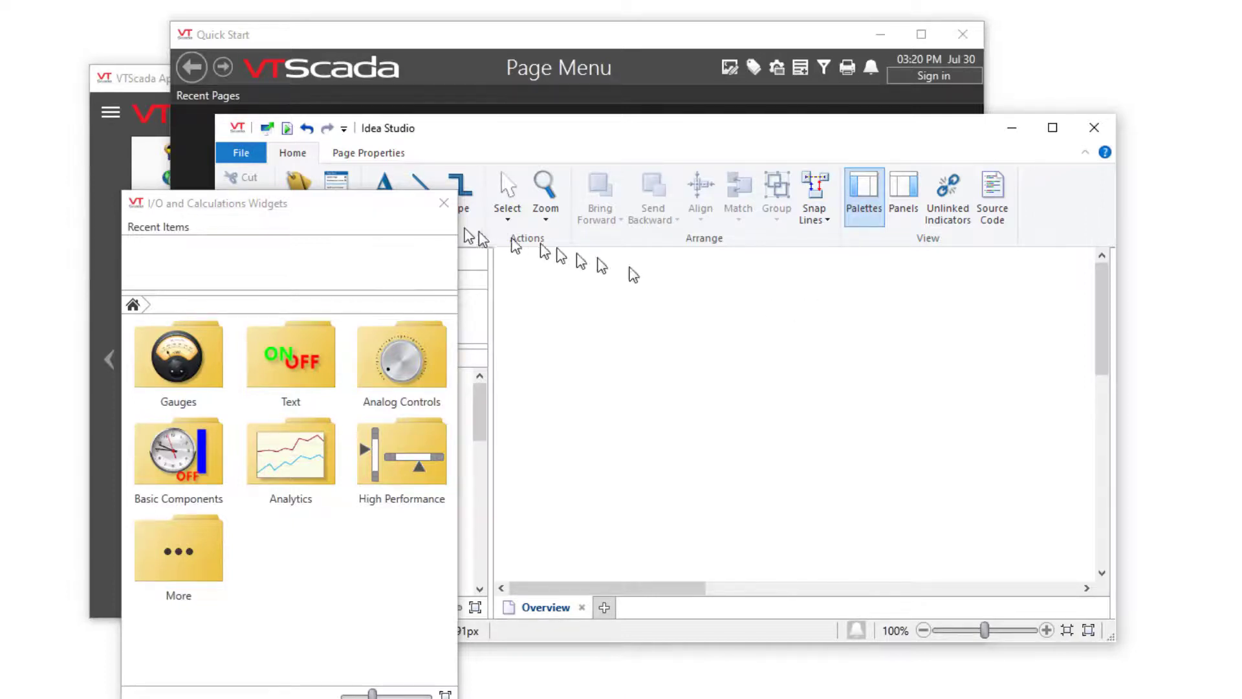
Drag an Analog Bar & Indicator from the High Performance widgets onto the Overview page
{"action": "left_click_drag", "start_coordinate": [356, 203], "coordinate": [387, 186]}
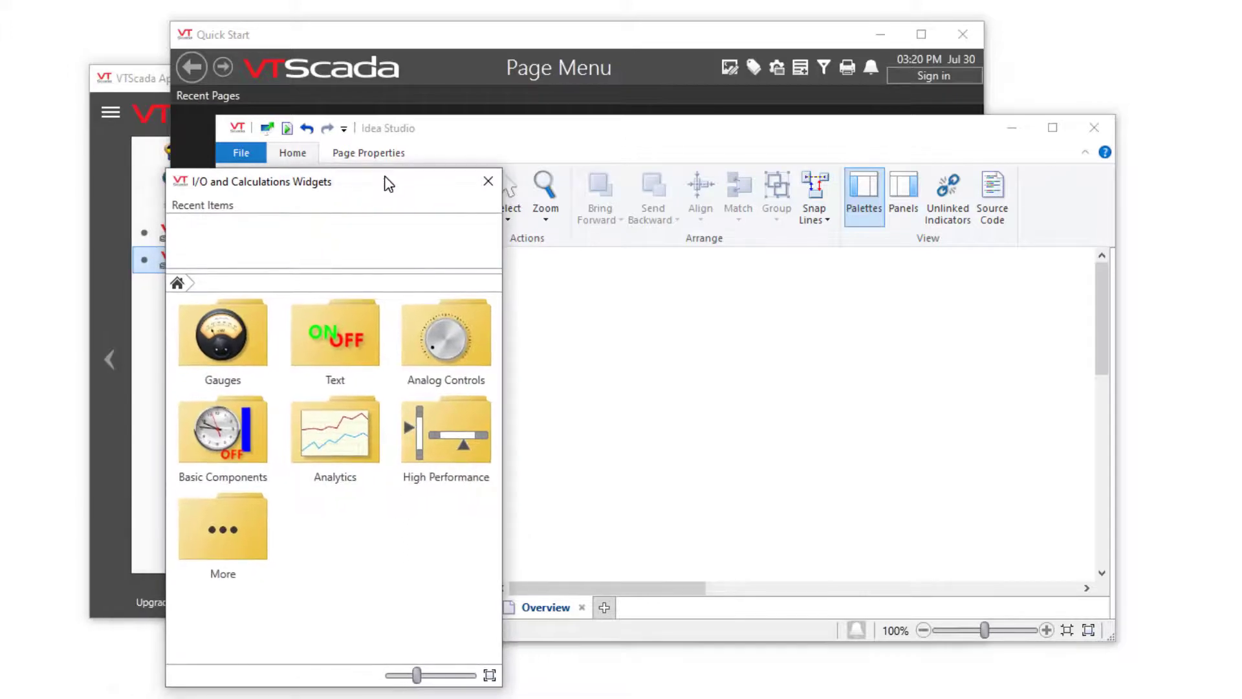
{"action": "left_click", "coordinate": [455, 423]}
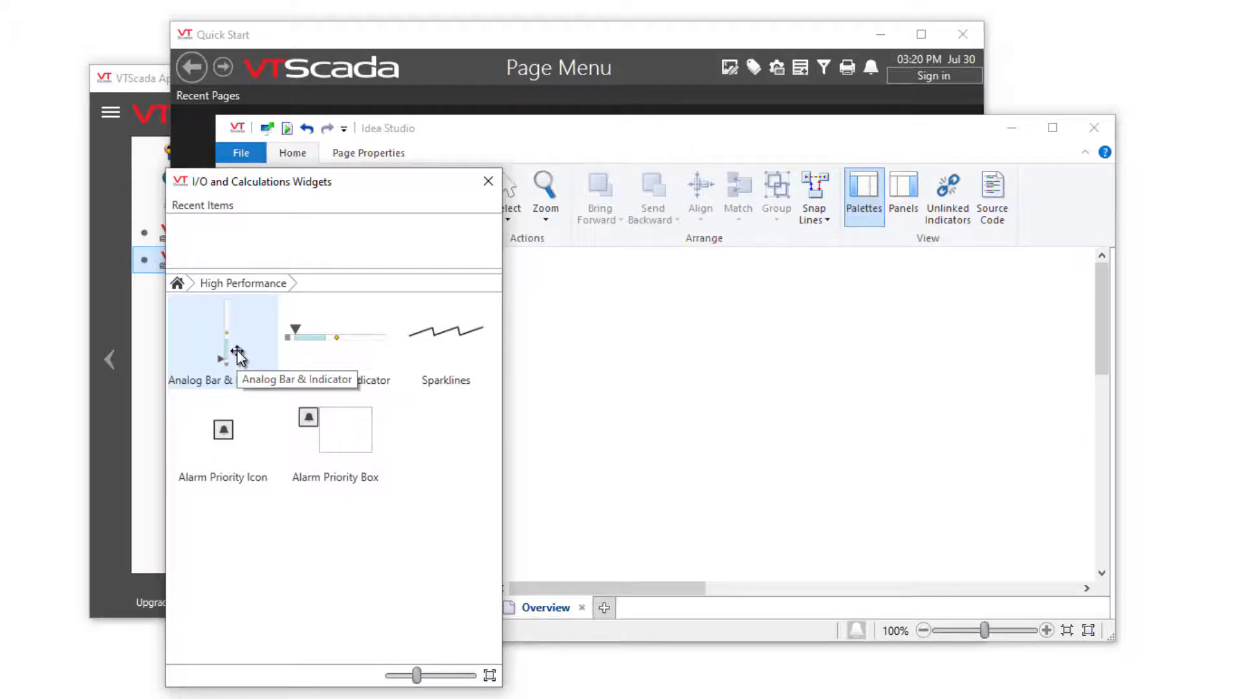
{"action": "left_click_drag", "start_coordinate": [238, 355], "coordinate": [675, 464]}
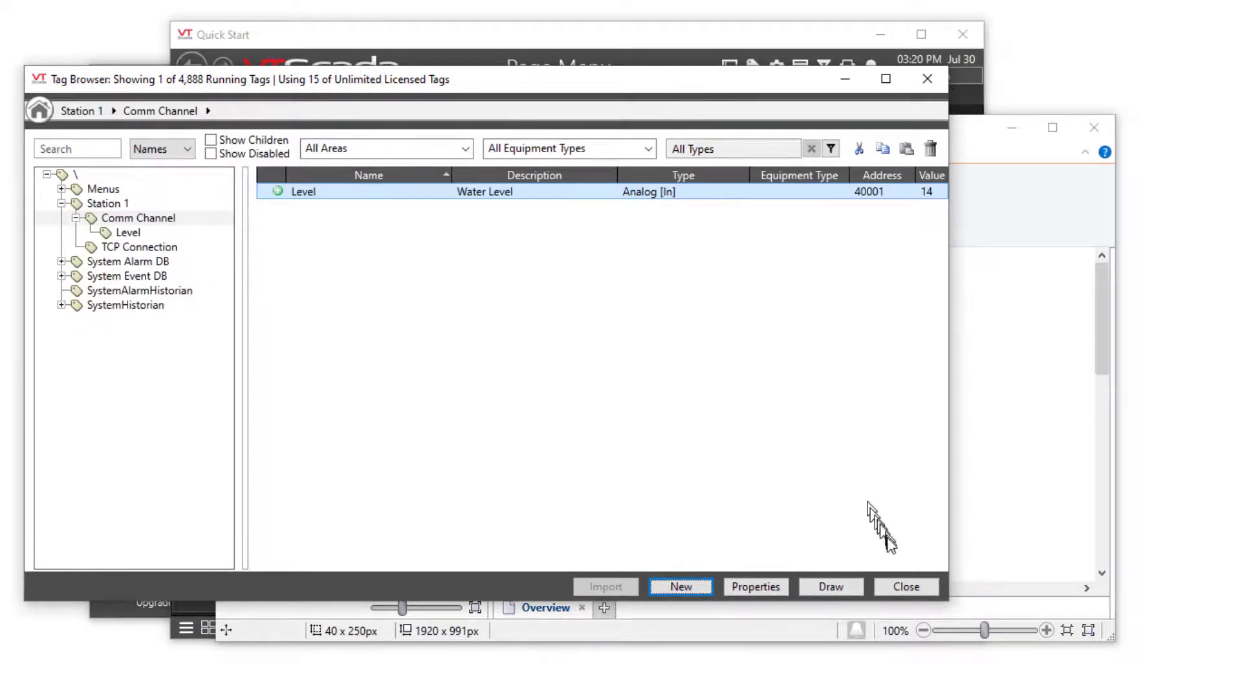
{"action": "left_click", "coordinate": [907, 586]}
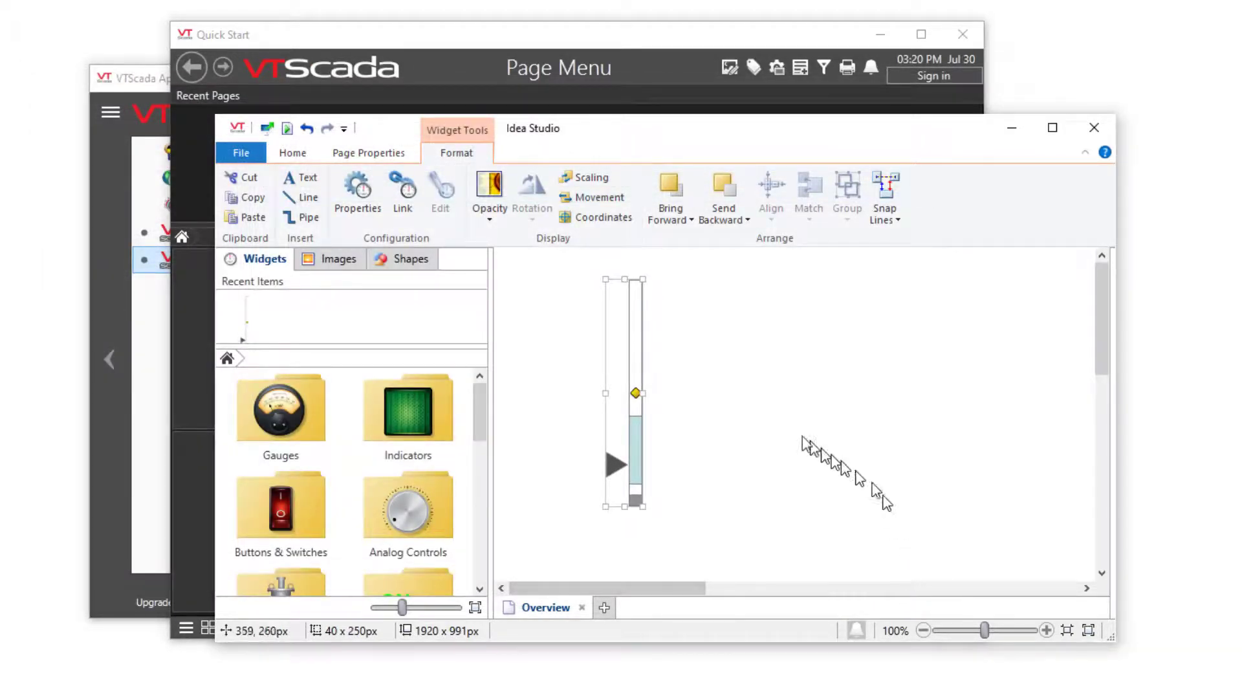
Set the Analog Bar widget's Value Range property to 5 minutes
{"action": "right_click", "coordinate": [623, 353]}
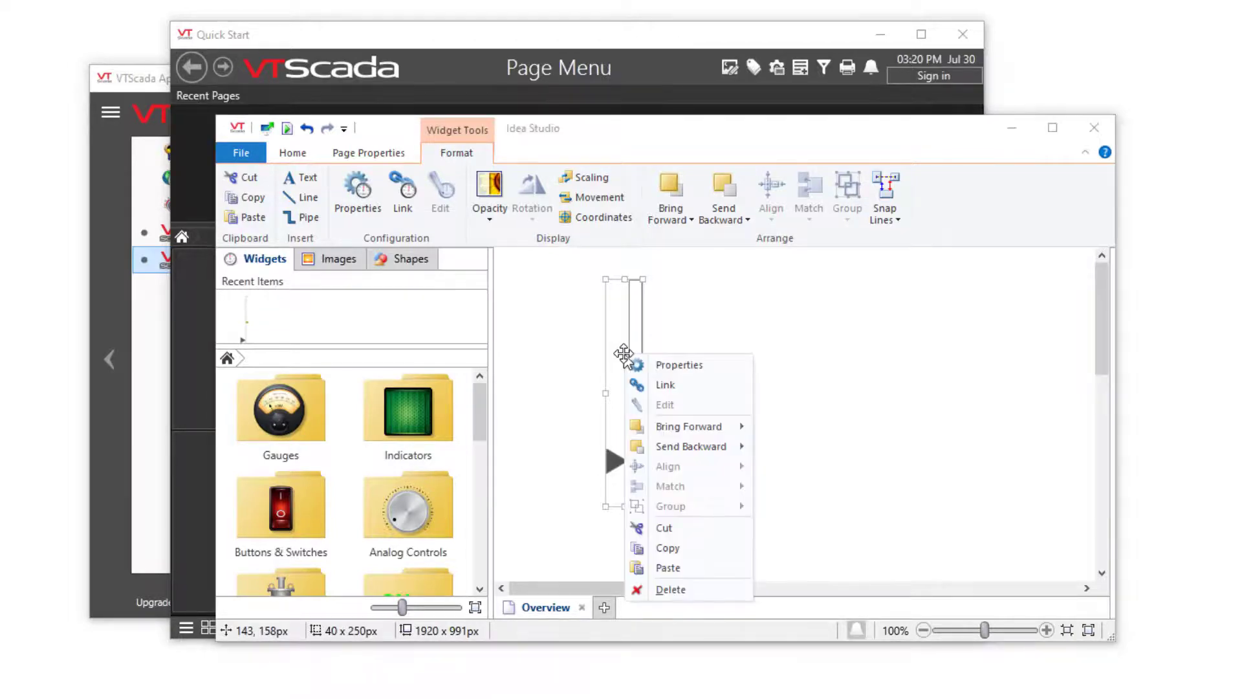
{"action": "left_click", "coordinate": [686, 366]}
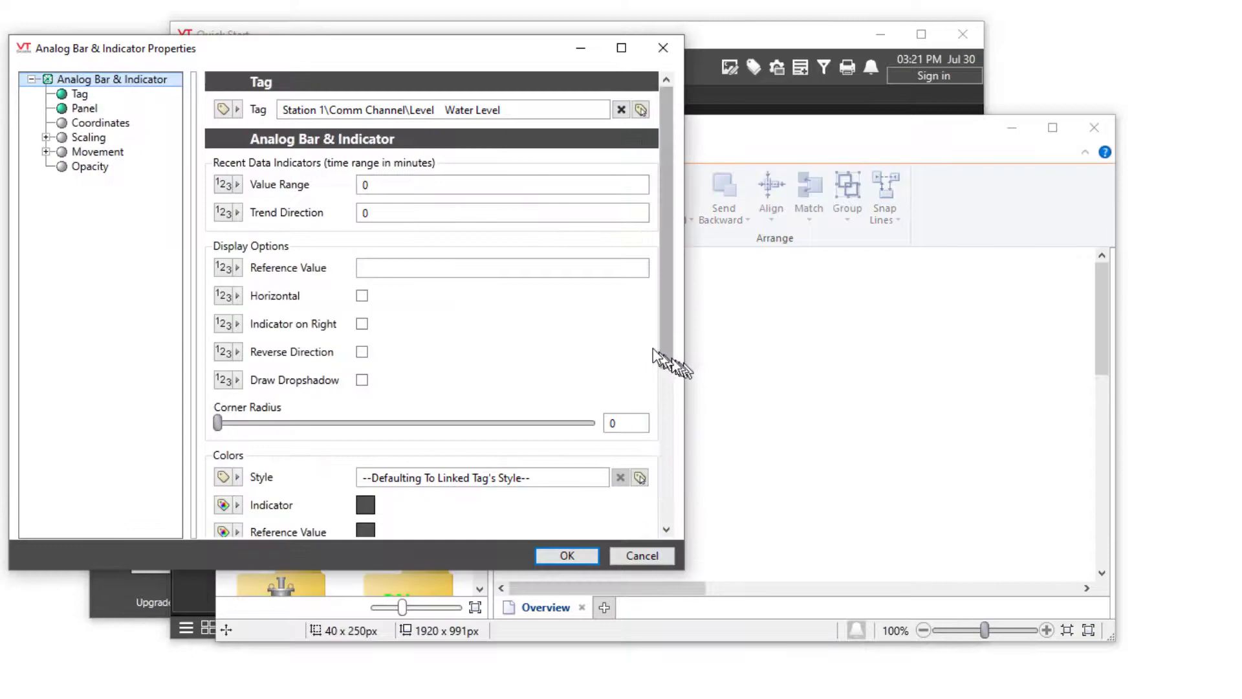
{"action": "left_click", "coordinate": [377, 185]}
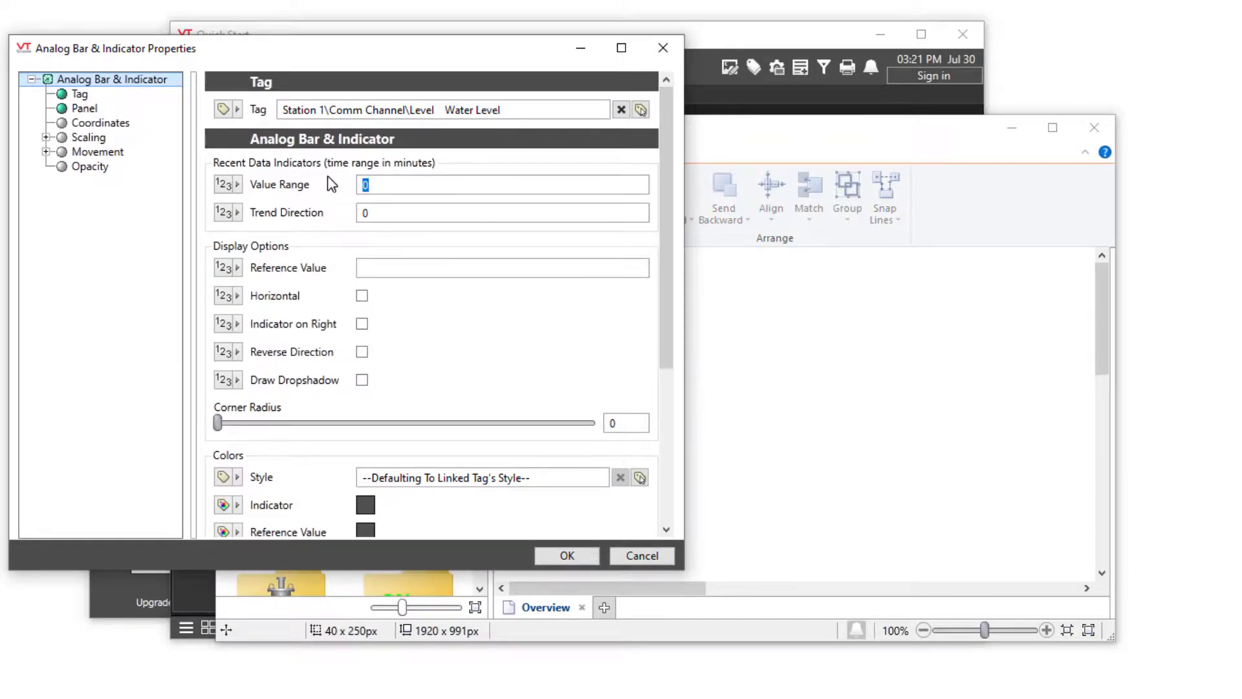
{"action": "type", "text": "5"}
{"action": "left_click", "coordinate": [563, 556]}
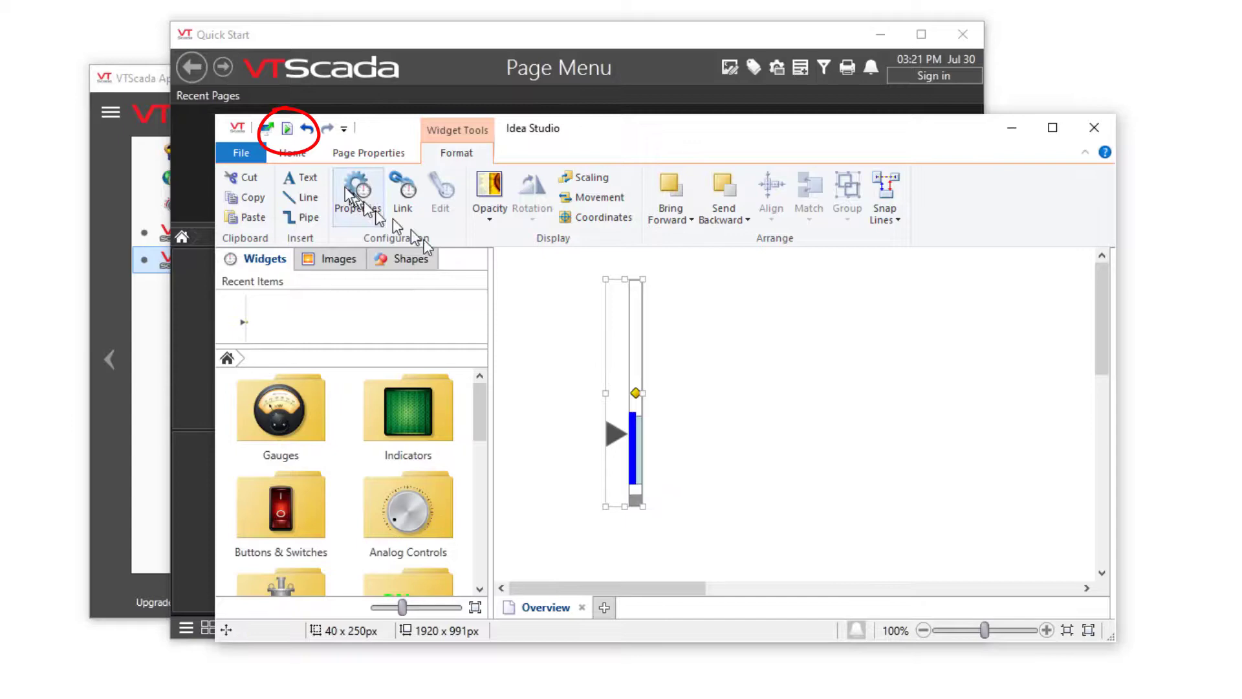
Switch to Operator View and uncheck Questionable Data on the Level bar
{"action": "left_click", "coordinate": [287, 129]}
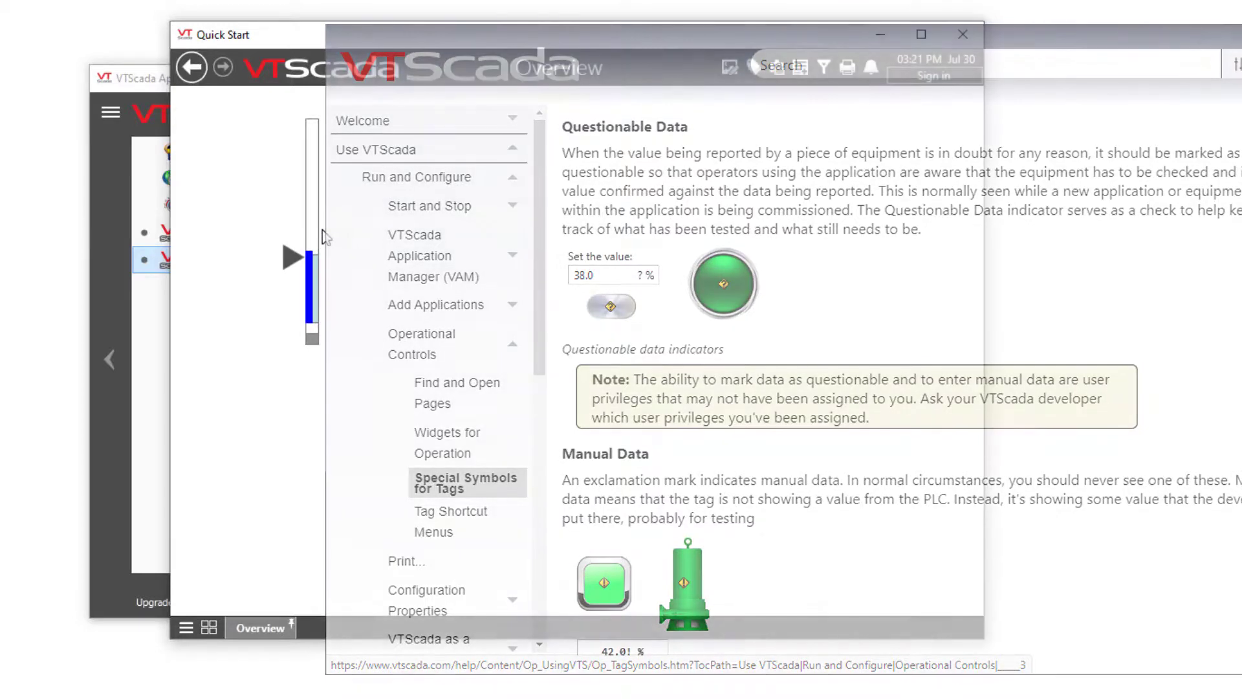
{"action": "right_click", "coordinate": [317, 246]}
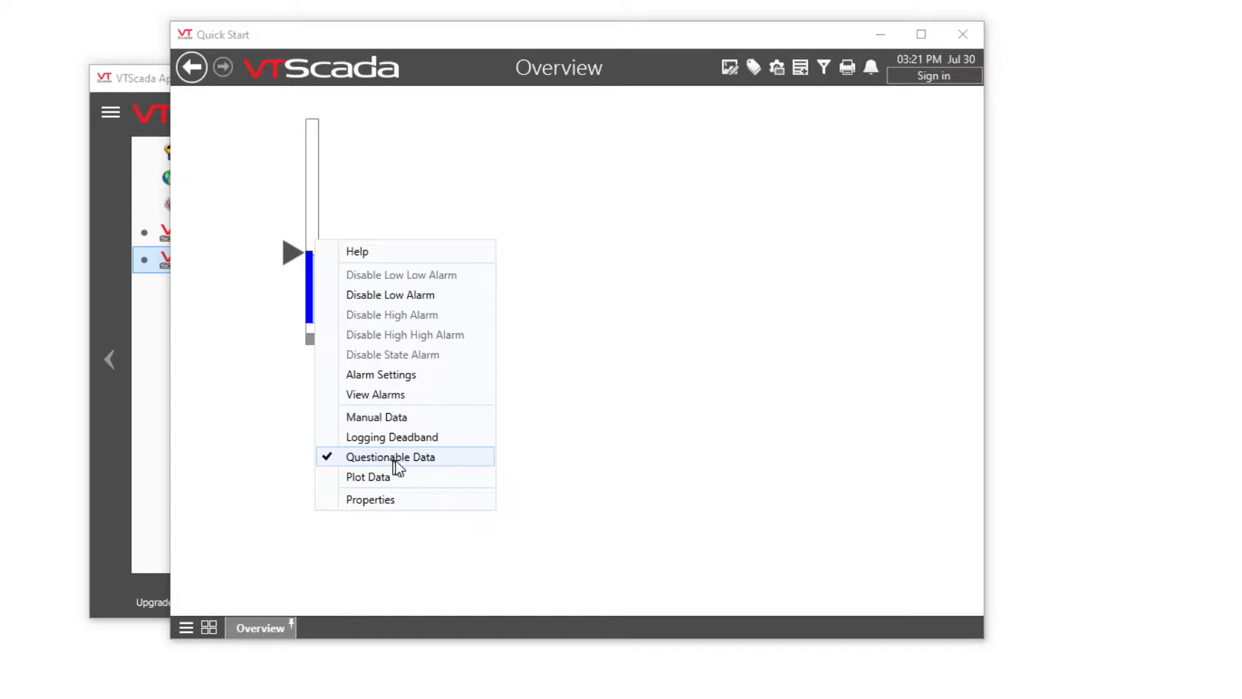
{"action": "left_click", "coordinate": [452, 457]}
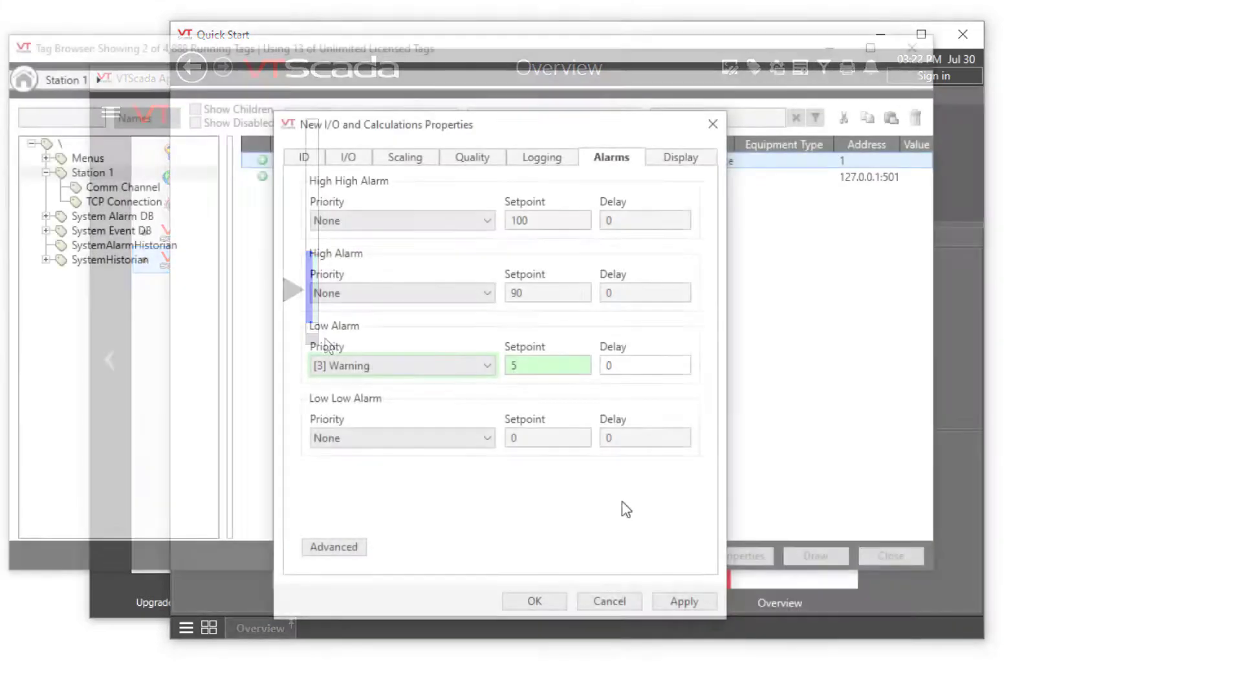
{"action": "left_click", "coordinate": [679, 162]}
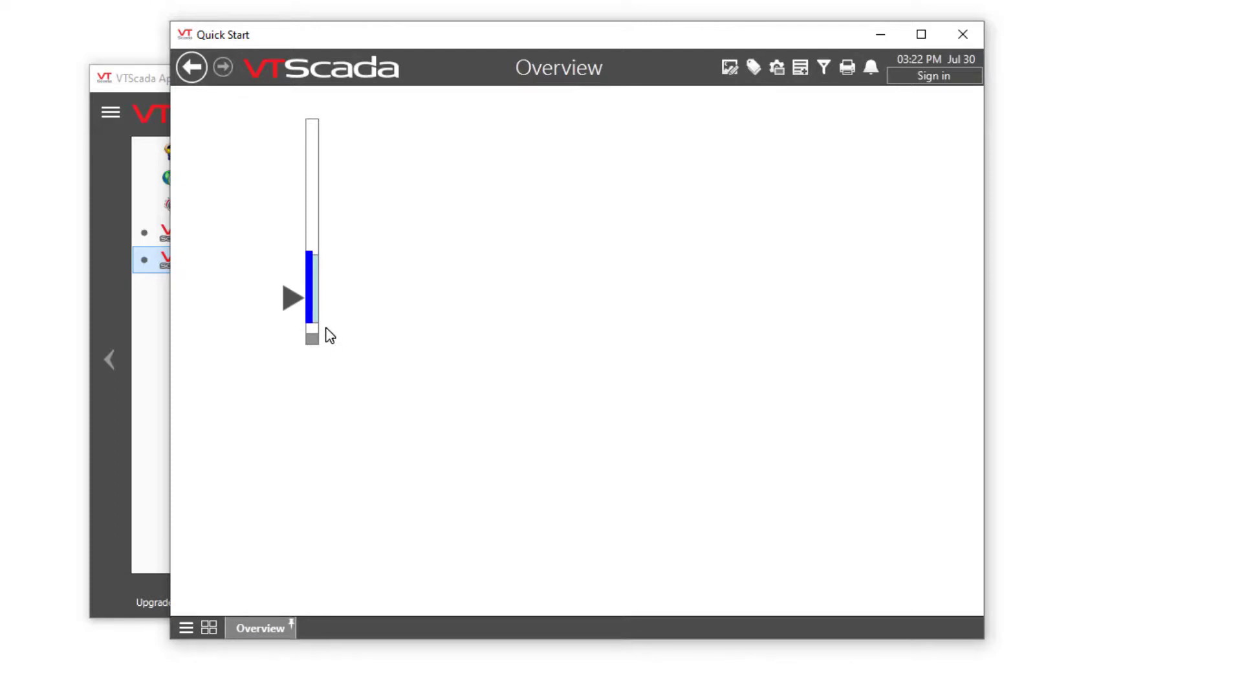
Change the Low Alarm setpoint to 15 in the Level bar's Alarm Settings
{"action": "right_click", "coordinate": [313, 264]}
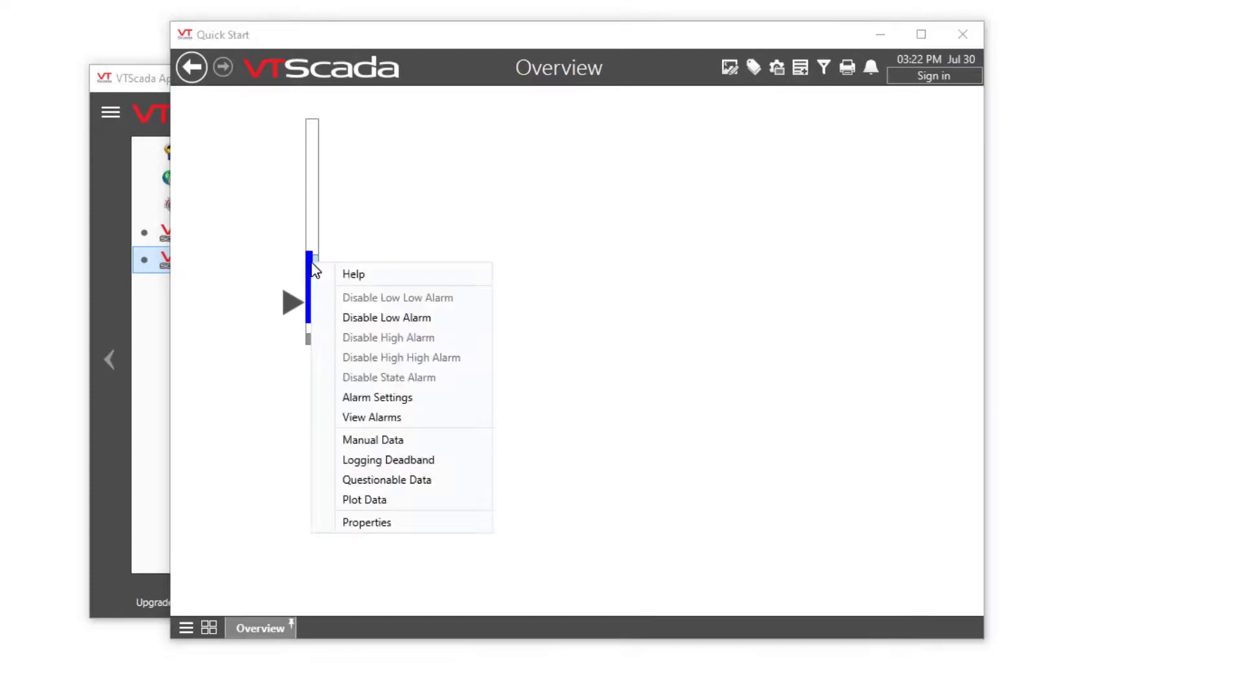
{"action": "left_click", "coordinate": [390, 398]}
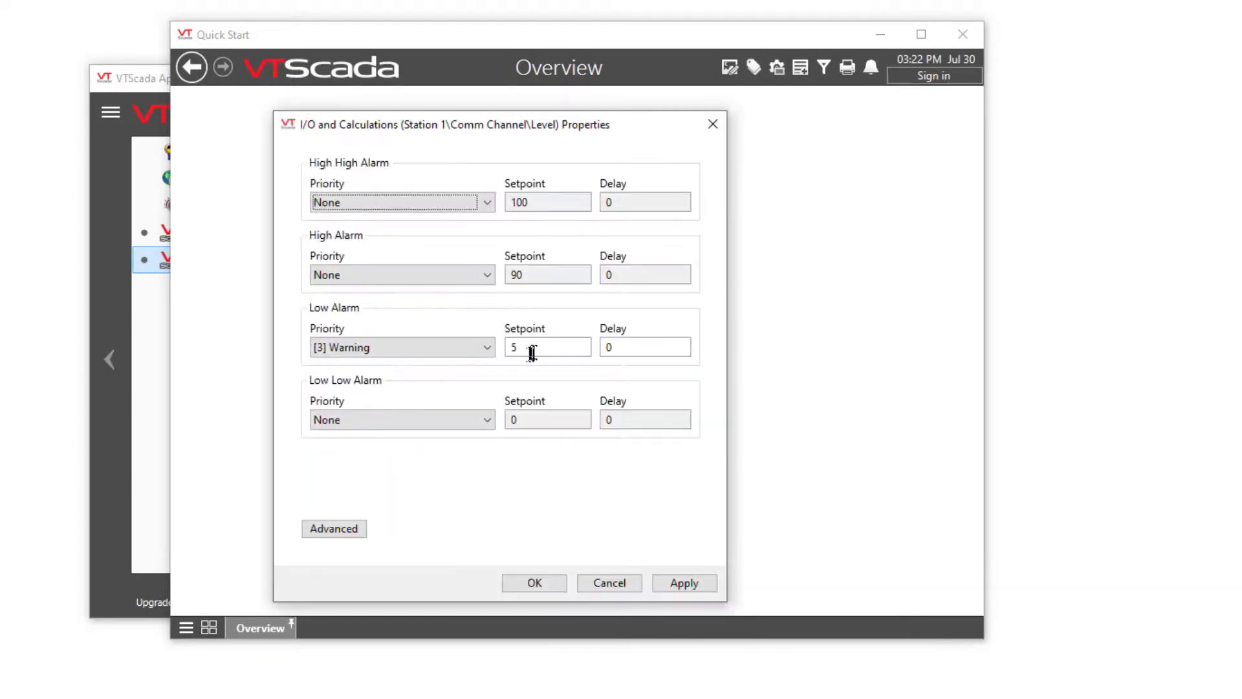
{"action": "left_click_drag", "start_coordinate": [535, 352], "coordinate": [508, 352]}
{"action": "type", "text": "15"}
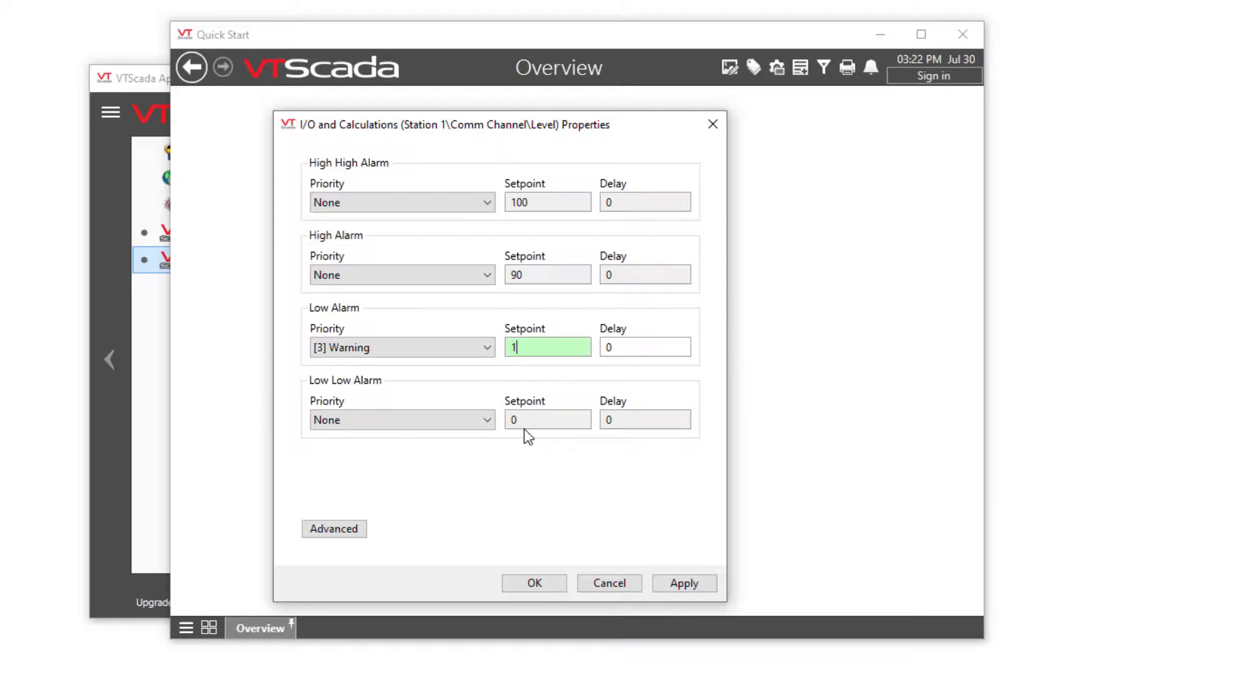
{"action": "left_click", "coordinate": [553, 583]}
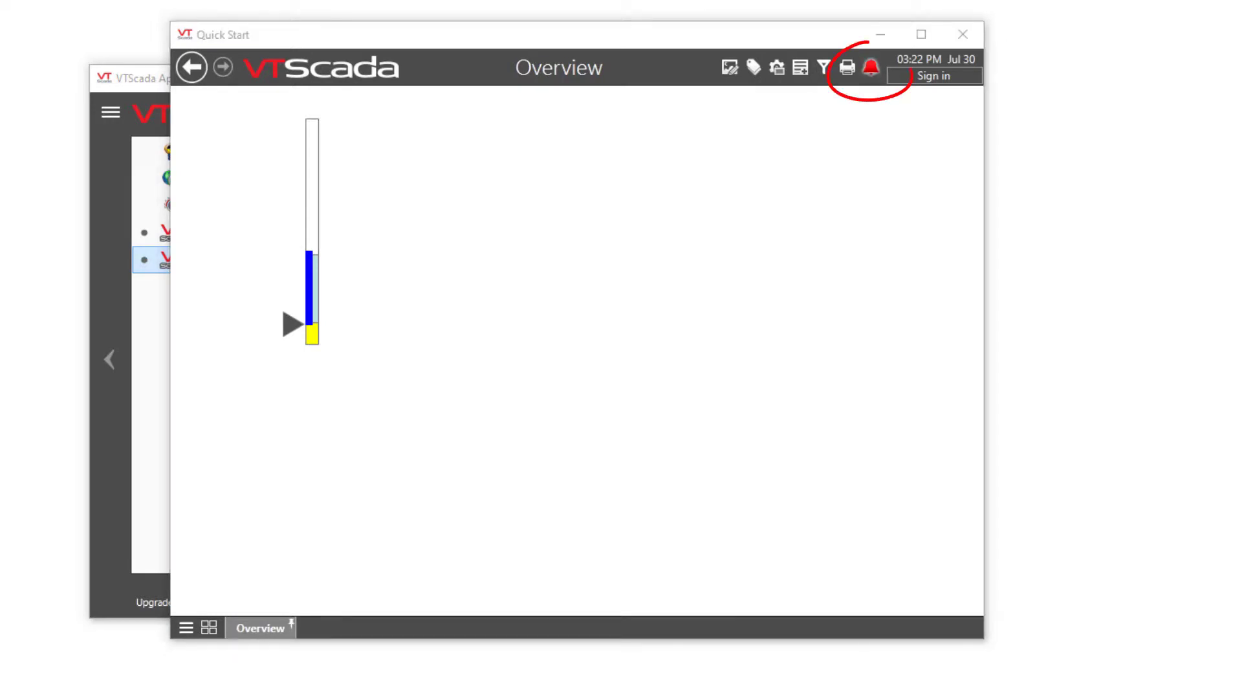
Open the current alarms list showing the Water Level LOW alarm
{"action": "left_click", "coordinate": [870, 68]}
{"action": "mouse_move", "coordinate": [921, 208]}
{"action": "left_mouse_down"}
{"action": "mouse_move", "coordinate": [904, 161]}
{"action": "mouse_move", "coordinate": [848, 102]}
{"action": "mouse_move", "coordinate": [817, 96]}
{"action": "left_mouse_up"}
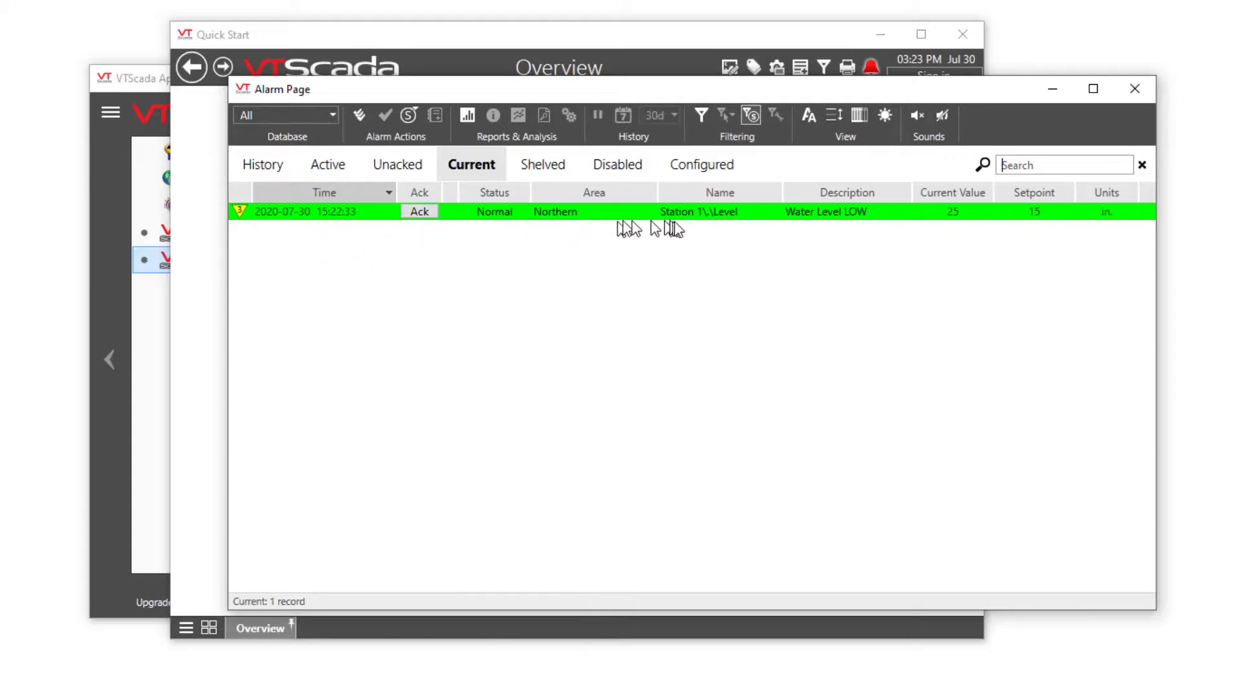
{"action": "key", "text": "F1"}
Mute alarm sounds indefinitely and close the alarm list
{"action": "left_click", "coordinate": [942, 117]}
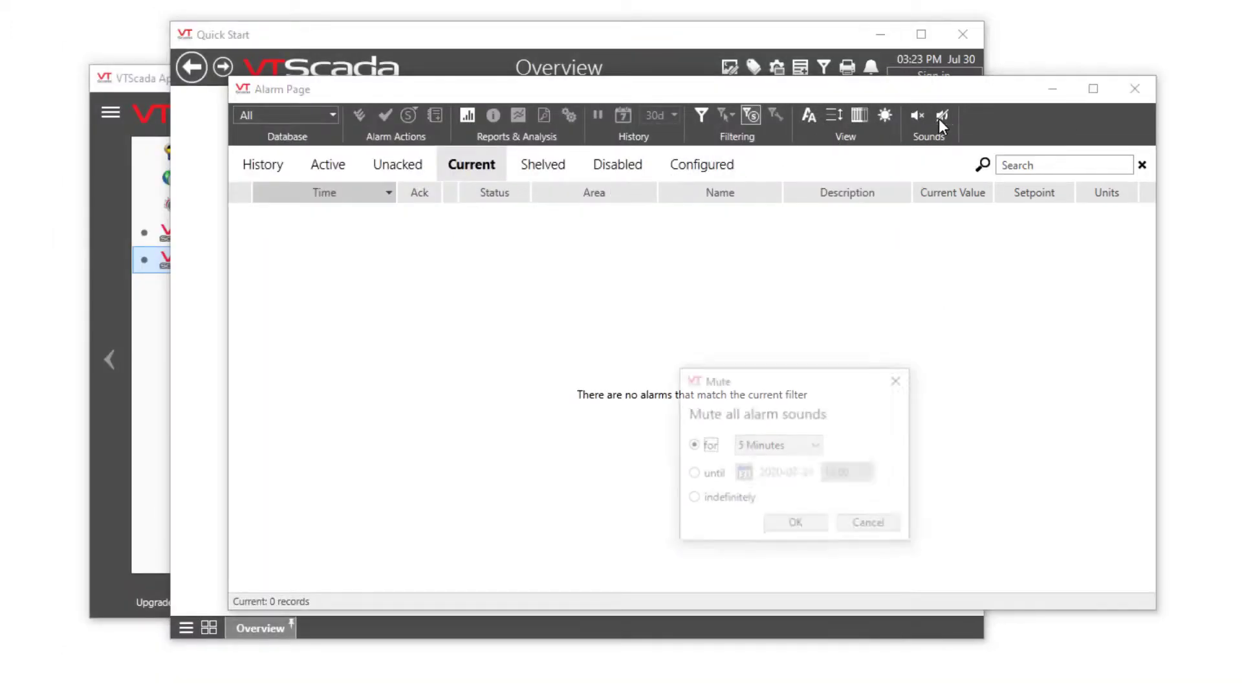
{"action": "left_click", "coordinate": [742, 501]}
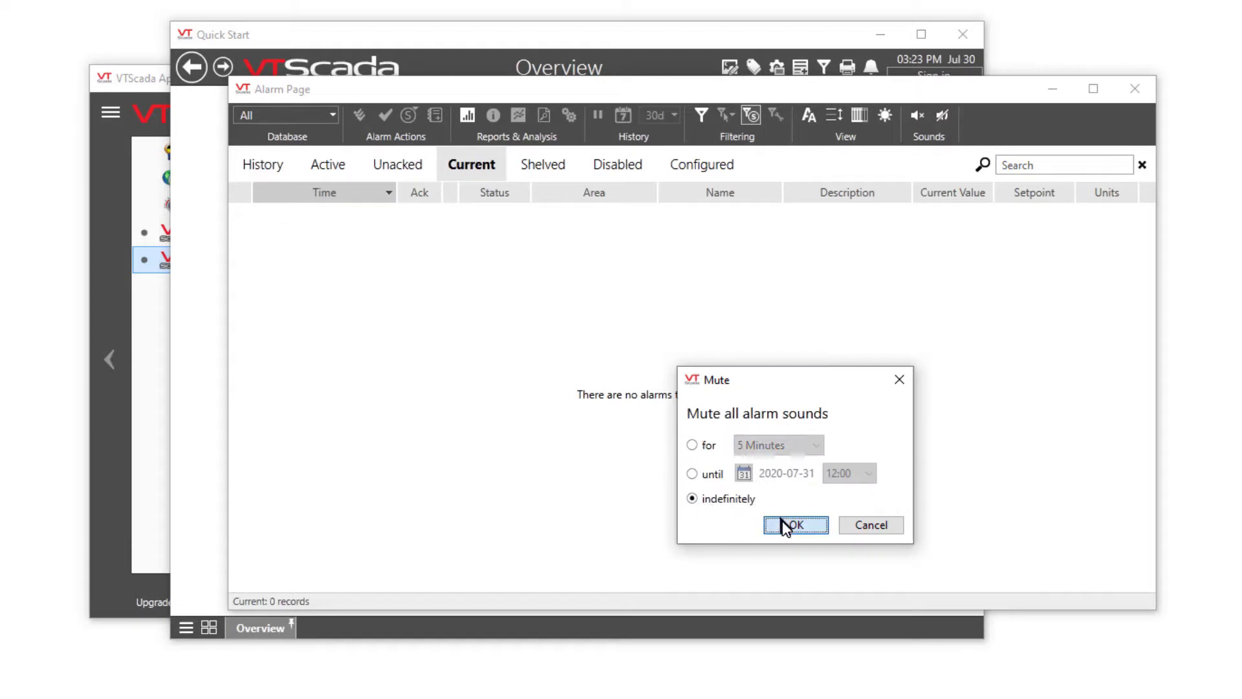
{"action": "left_click", "coordinate": [784, 525]}
{"action": "left_click", "coordinate": [1132, 91]}
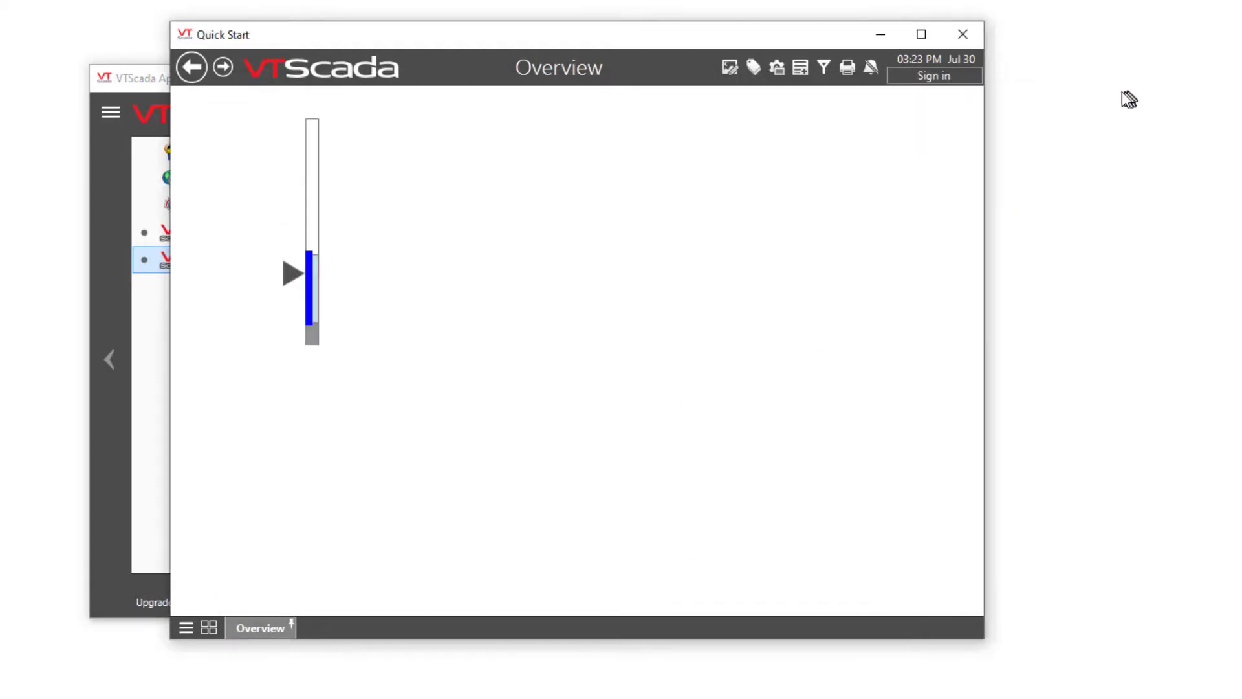
Open the Level tag's trend, centre its window, and set the time span to 10 Minutes
{"action": "left_click", "coordinate": [313, 275]}
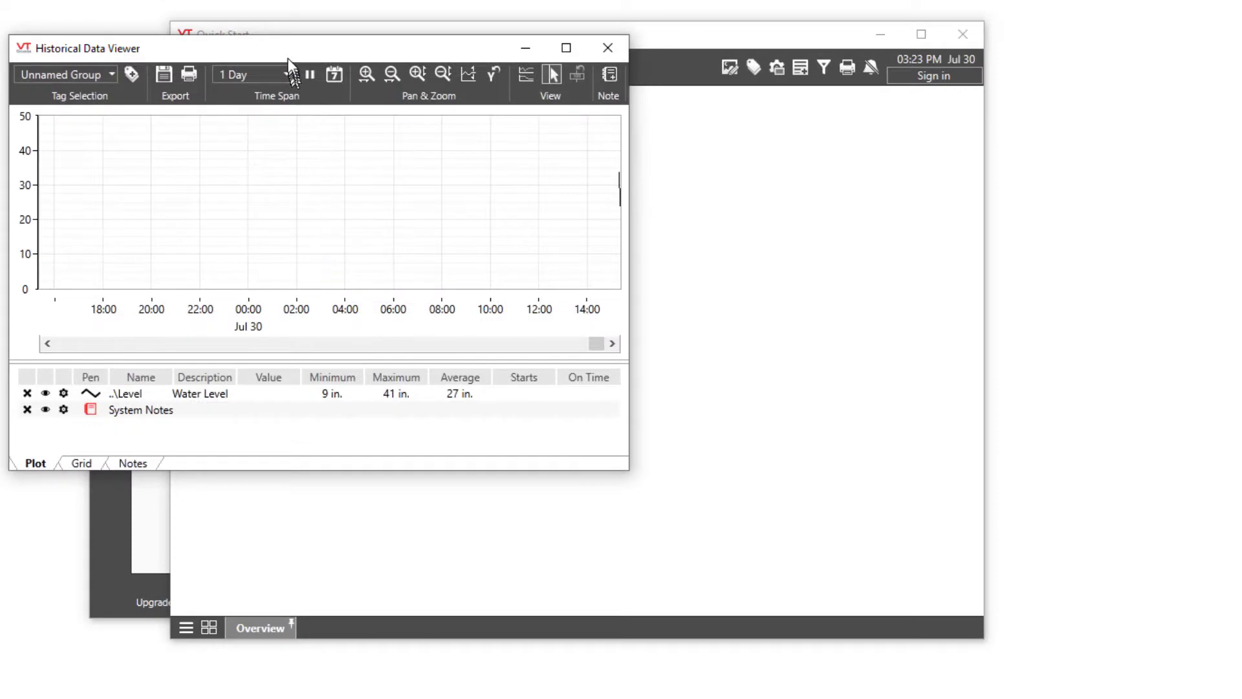
{"action": "left_click_drag", "start_coordinate": [287, 57], "coordinate": [672, 119]}
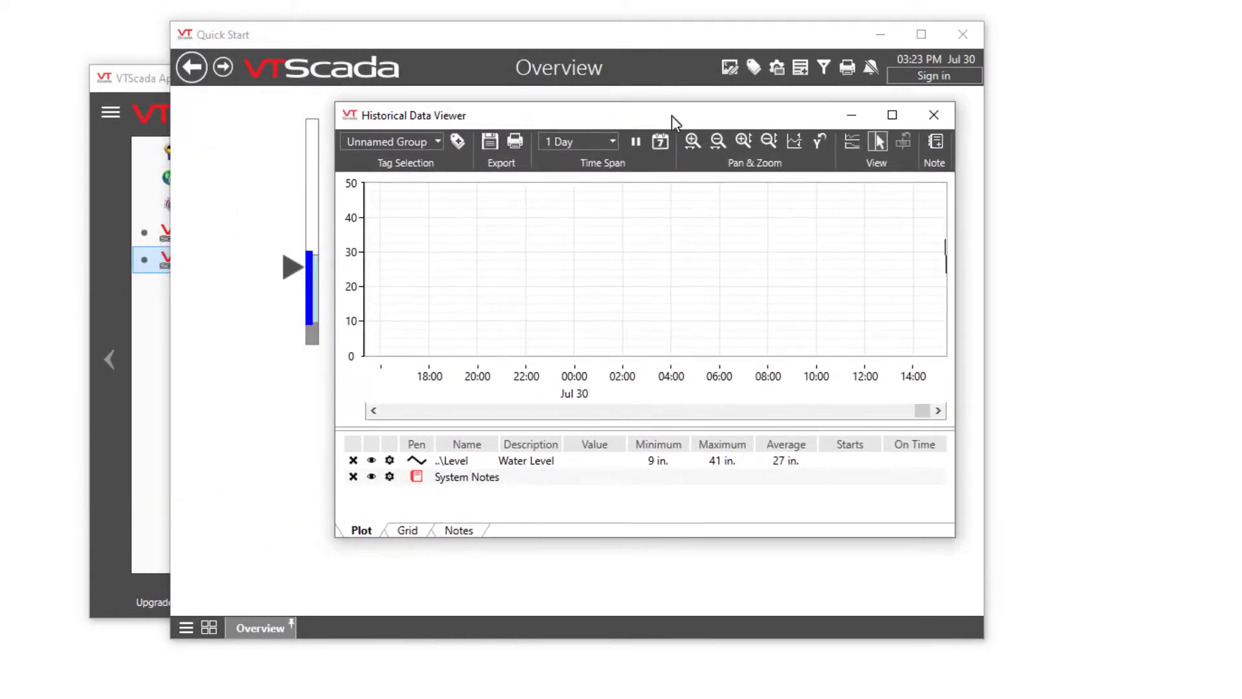
{"action": "left_click", "coordinate": [612, 142]}
{"action": "left_click", "coordinate": [586, 307]}
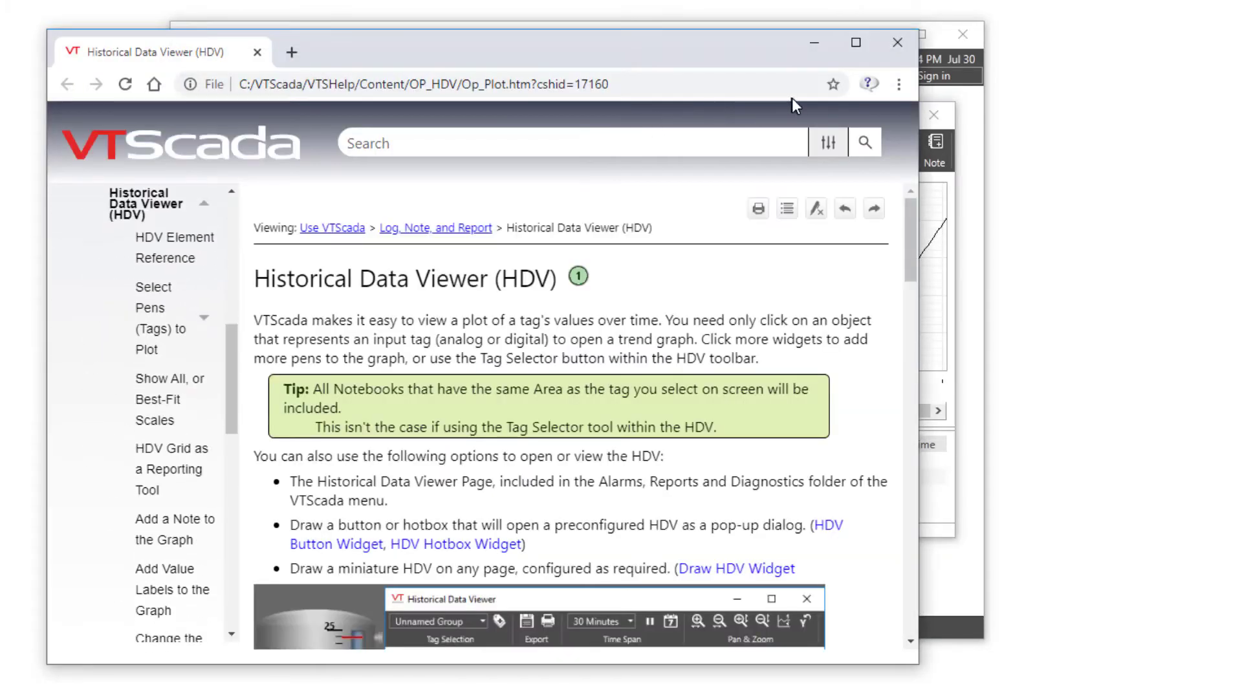
Close the help page and, in the Quick Start app, draw the Level tag onto a page
{"action": "left_click", "coordinate": [896, 42]}
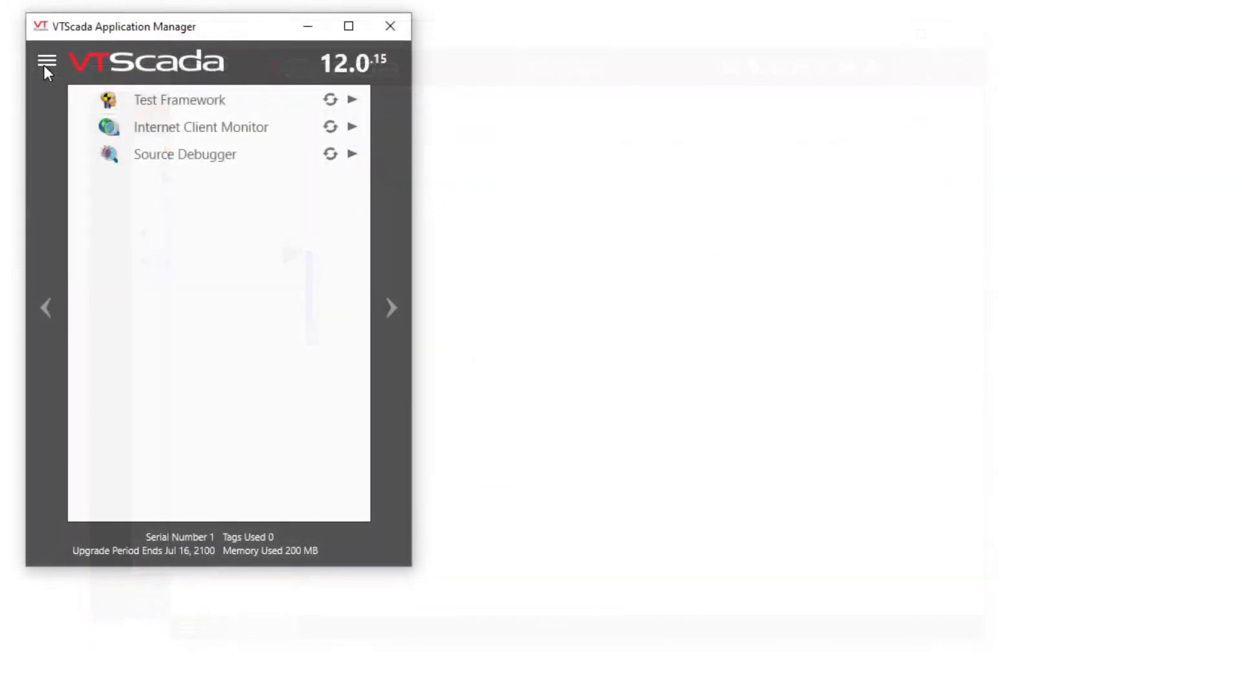
{"action": "left_click", "coordinate": [46, 61]}
{"action": "left_click", "coordinate": [126, 84]}
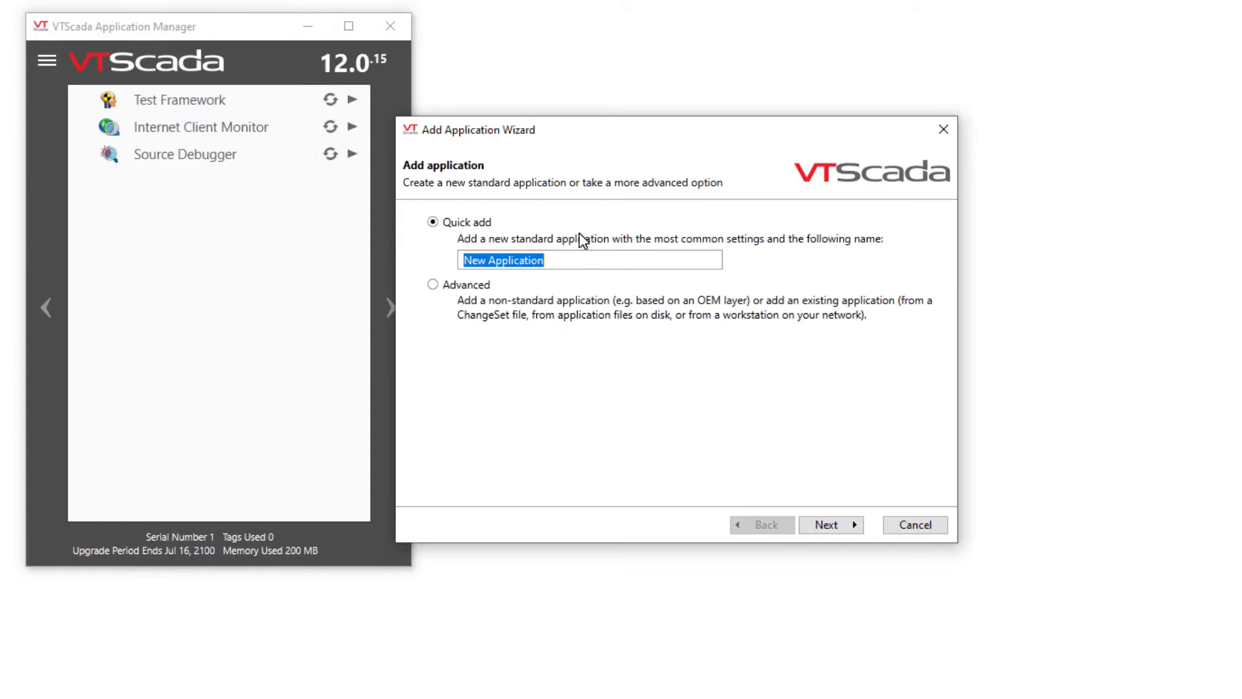
{"action": "type", "text": "Quick Start"}
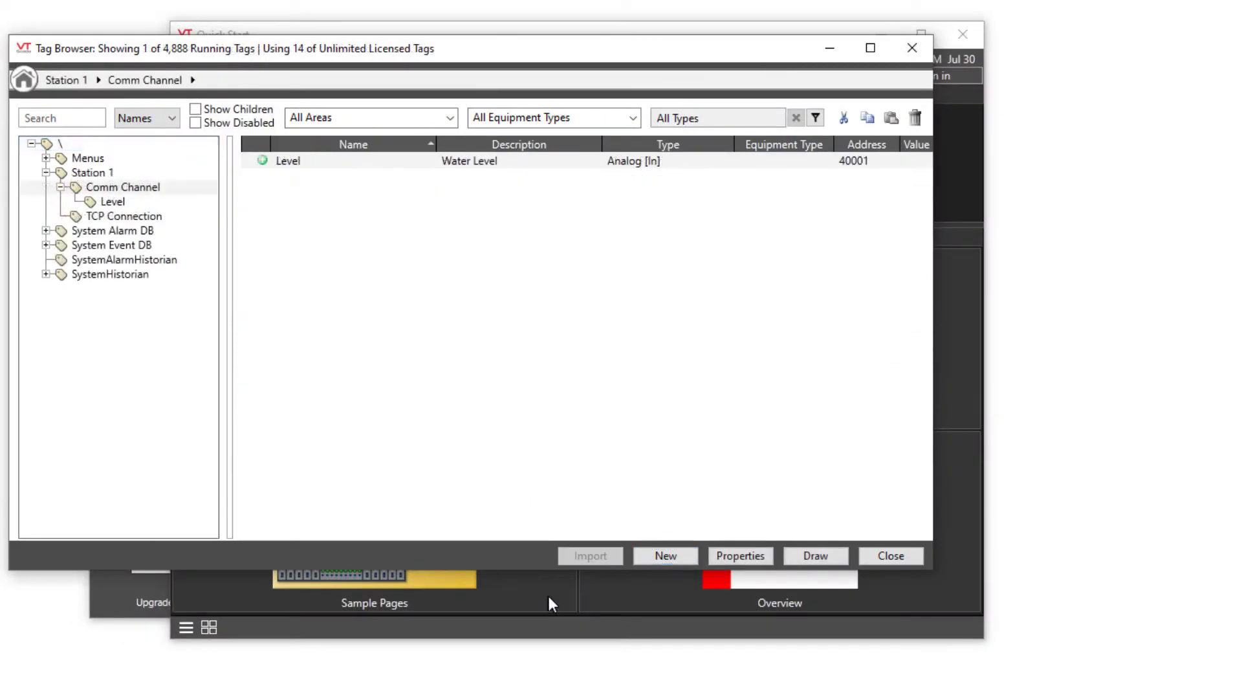
{"action": "right_click", "coordinate": [350, 166]}
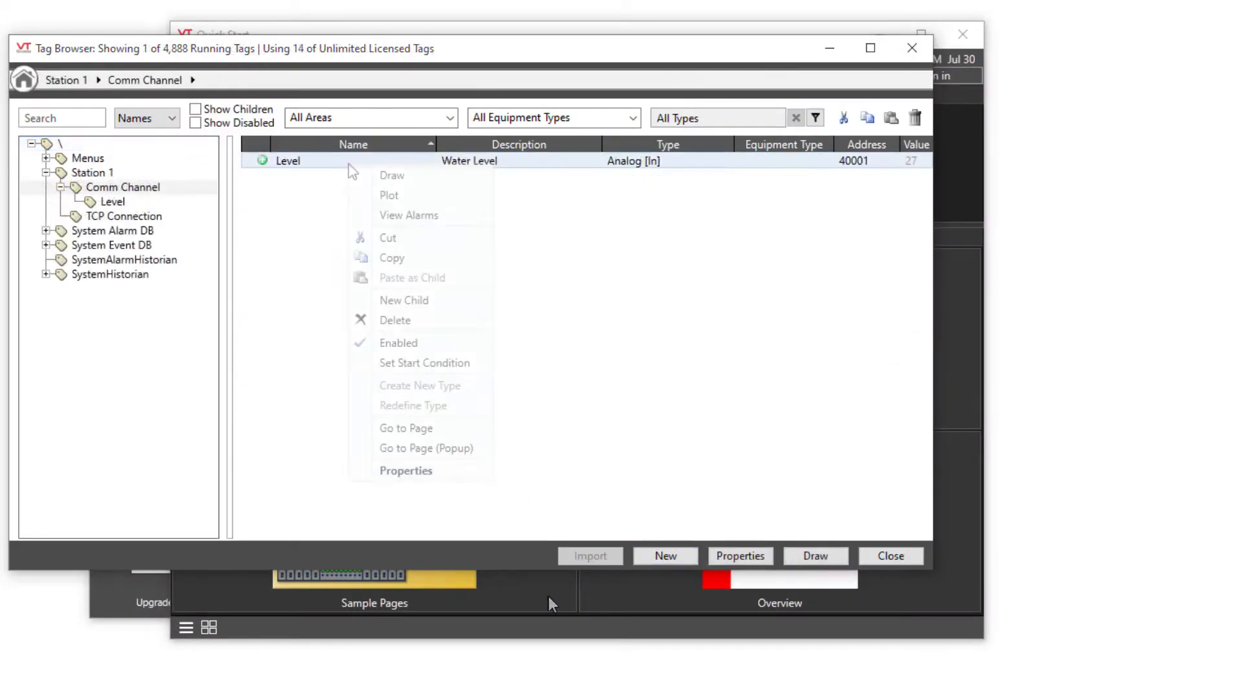
{"action": "left_click", "coordinate": [397, 181]}
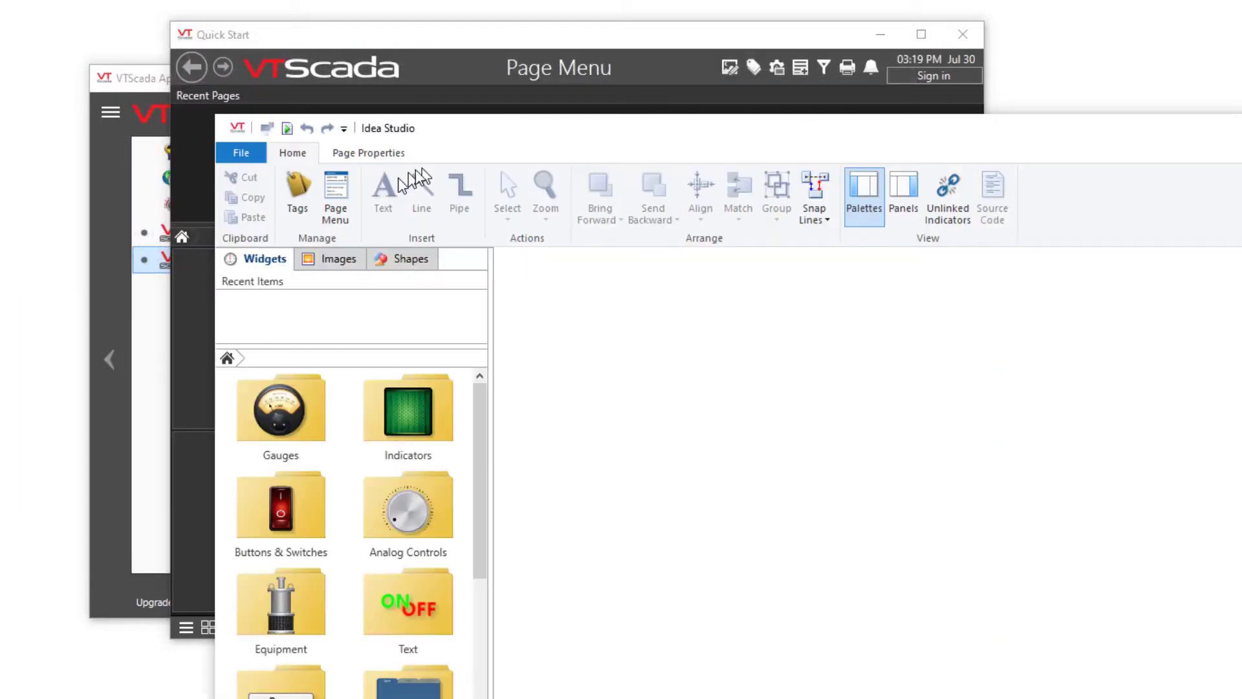